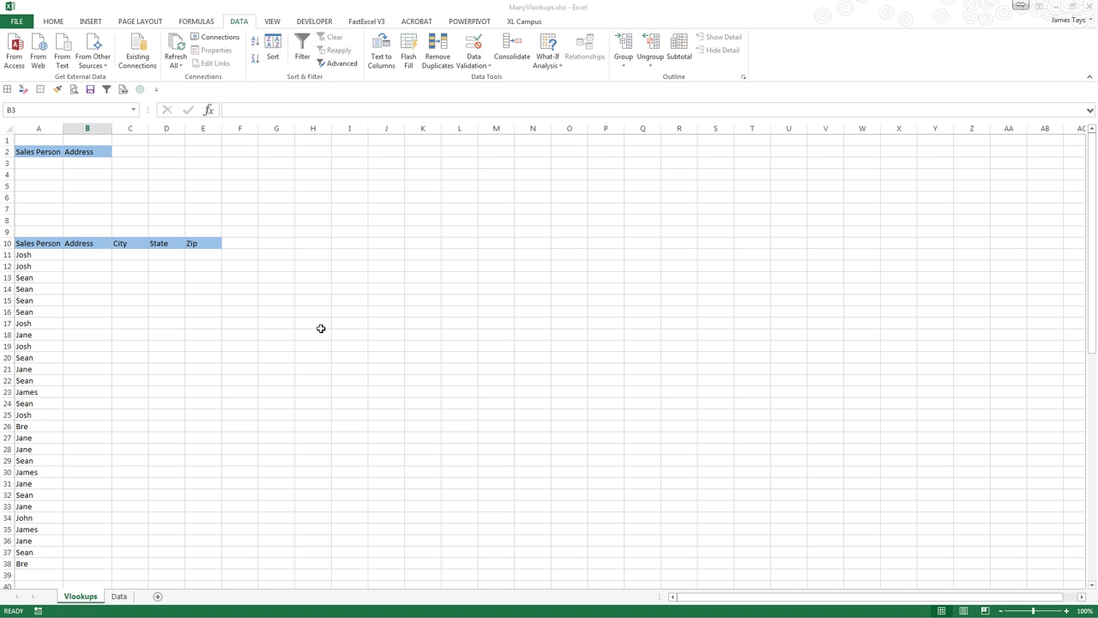
- Look over the lookup tables on the Vlookups sheet, from the single-person lookup down to the weekly sales examples
{"action": "scroll", "coordinate": [318, 330], "scroll_direction": "down", "scroll_amount": 3}
{"action": "scroll", "coordinate": [315, 326], "scroll_direction": "up", "scroll_amount": 3}
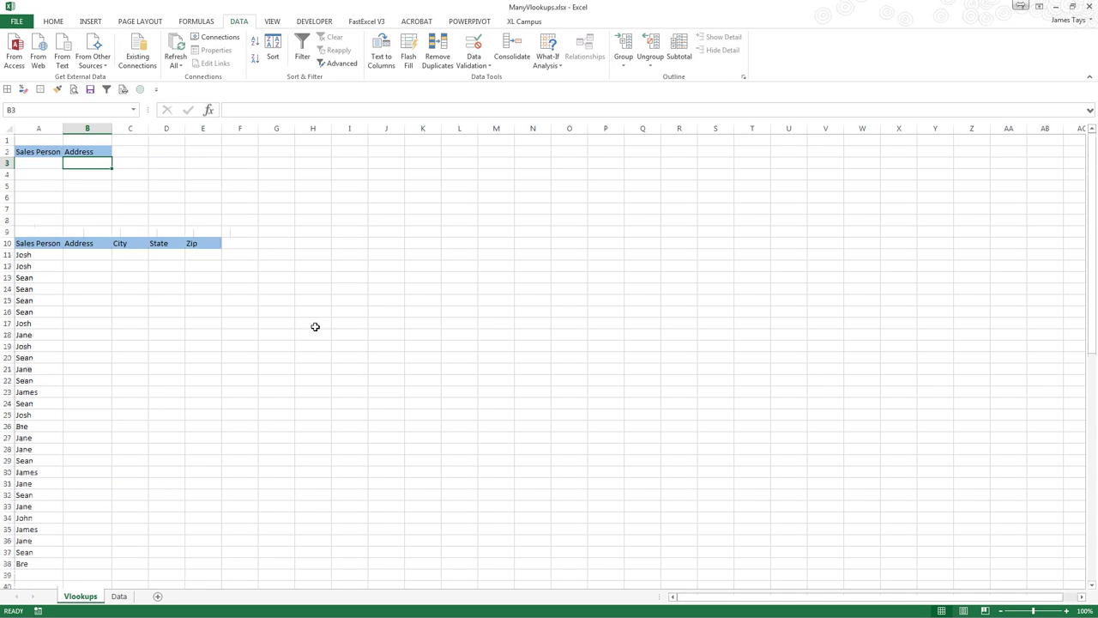
{"action": "scroll", "coordinate": [315, 327], "scroll_direction": "down", "scroll_amount": 1}
{"action": "scroll", "coordinate": [292, 326], "scroll_direction": "up", "scroll_amount": 1}
{"action": "scroll", "coordinate": [200, 361], "scroll_direction": "down", "scroll_amount": 1}
{"action": "scroll", "coordinate": [200, 361], "scroll_direction": "down", "scroll_amount": 9}
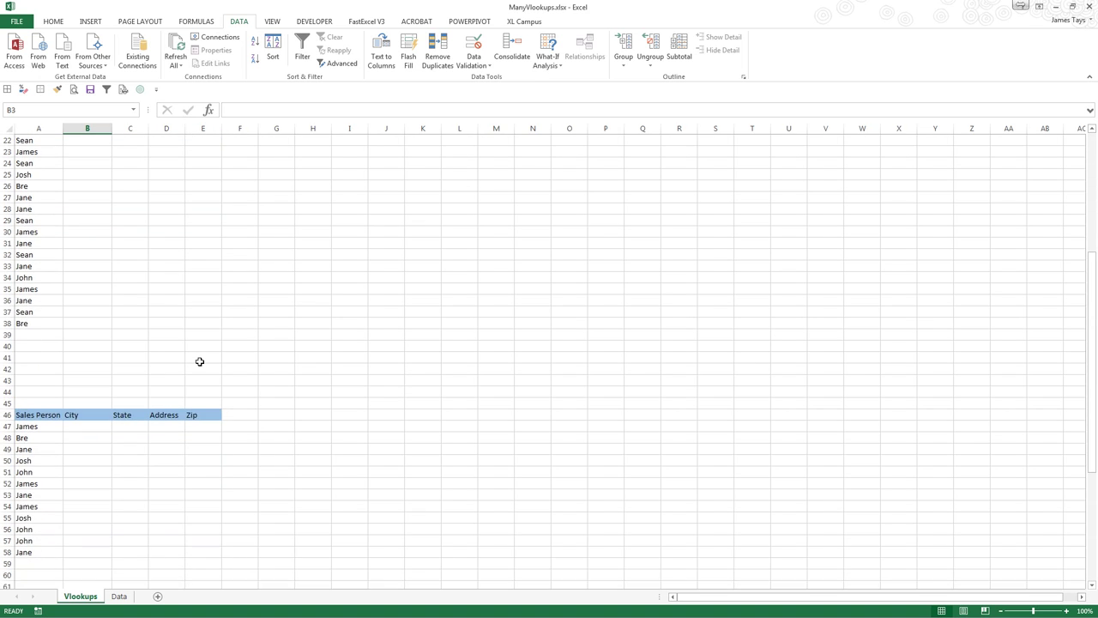
{"action": "scroll", "coordinate": [200, 361], "scroll_direction": "down", "scroll_amount": 4}
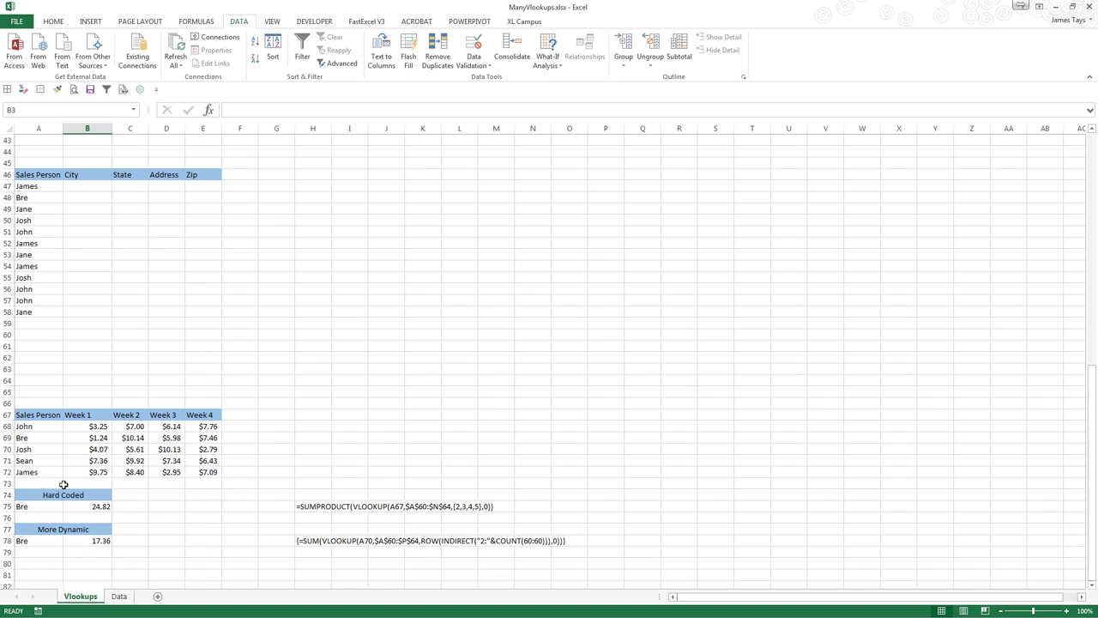
{"action": "scroll", "coordinate": [56, 267], "scroll_direction": "up", "scroll_amount": 6}
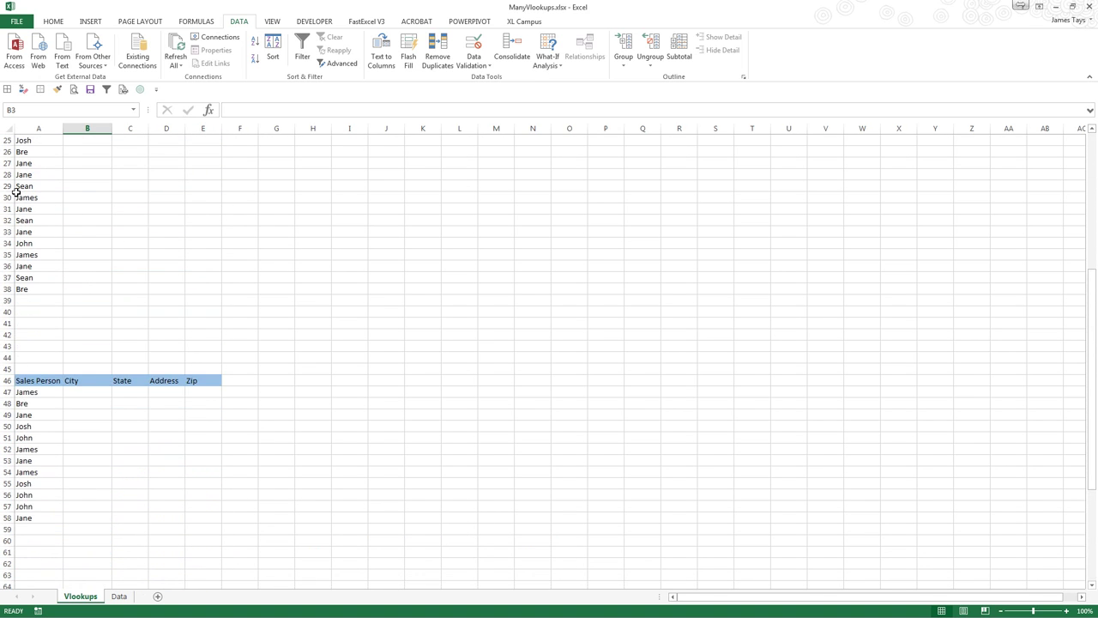
{"action": "scroll", "coordinate": [49, 218], "scroll_direction": "up", "scroll_amount": 7}
{"action": "scroll", "coordinate": [49, 218], "scroll_direction": "up", "scroll_amount": 1}
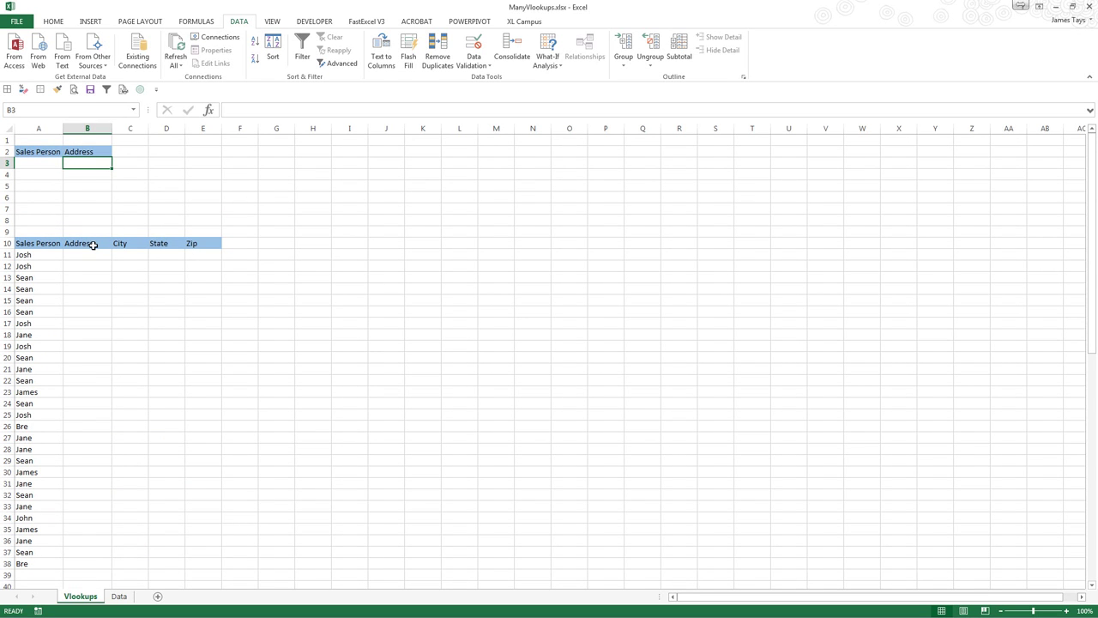
- Examine the sales person source table in A1:F7 on the Data sheet
{"action": "left_click", "coordinate": [120, 597]}
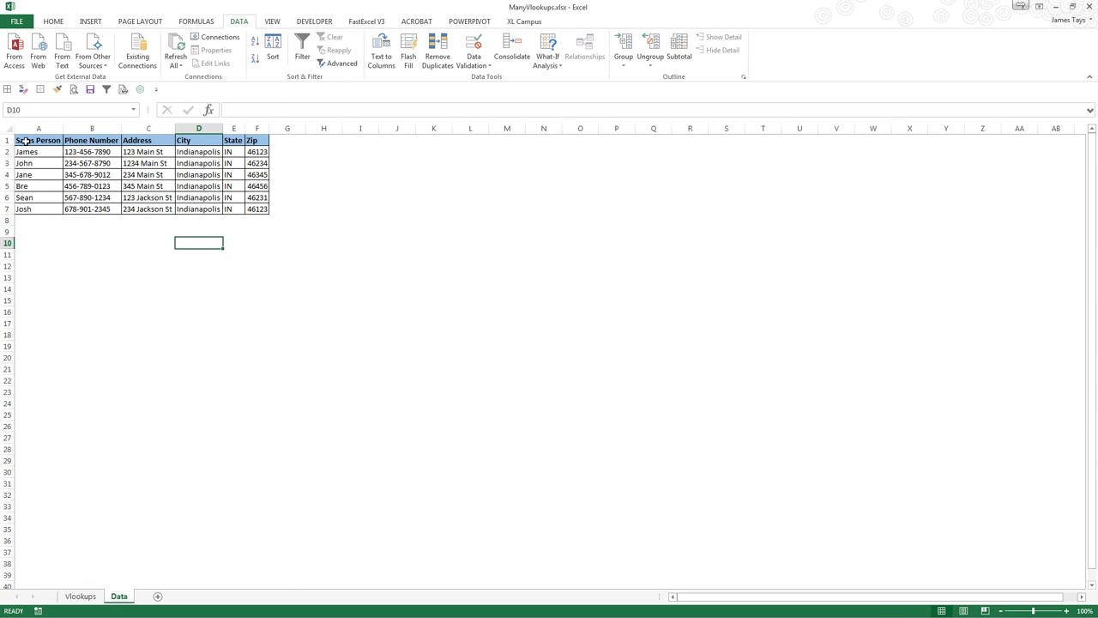
{"action": "left_click_drag", "start_coordinate": [26, 141], "coordinate": [263, 213]}
{"action": "left_click", "coordinate": [137, 541]}
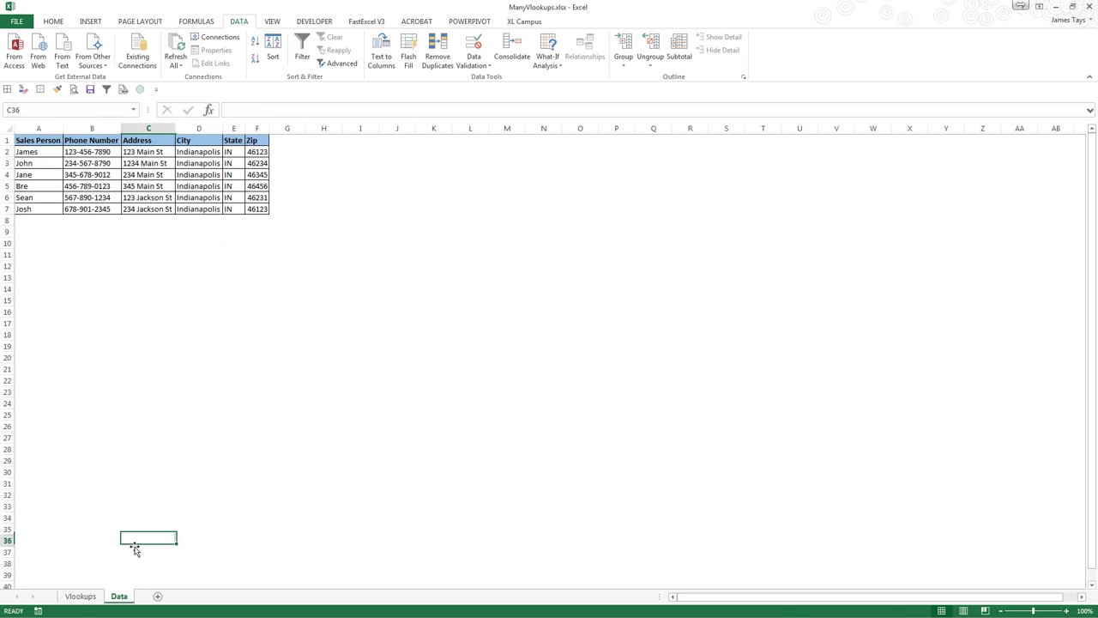
- Choose the last sales person offered by the validation list in cell A3 of the Vlookups sheet
{"action": "left_click", "coordinate": [81, 596]}
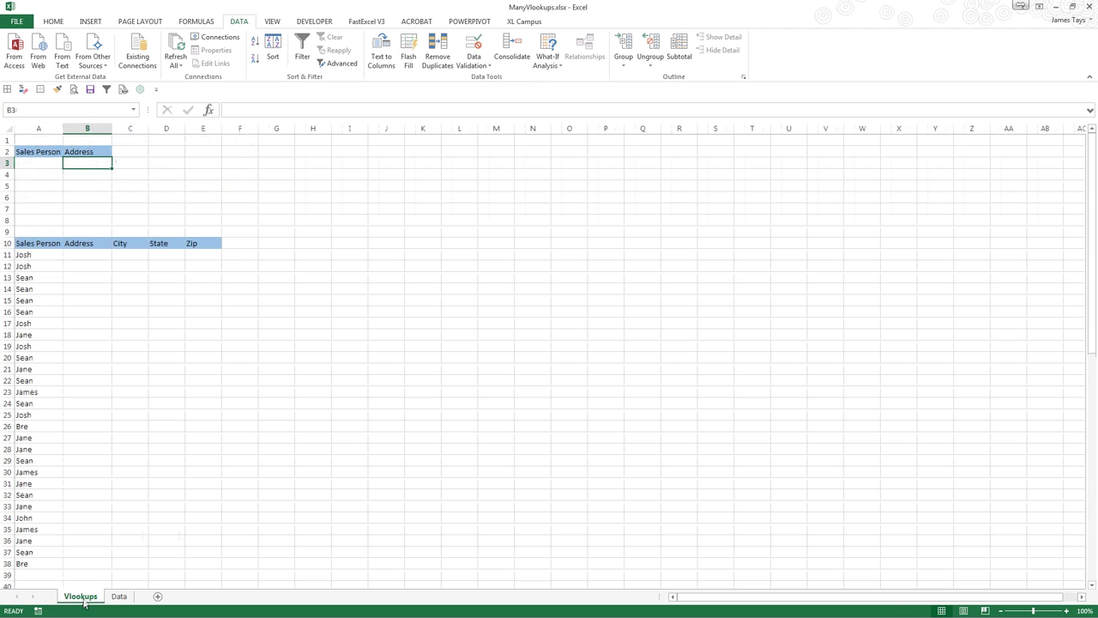
{"action": "left_click", "coordinate": [30, 163]}
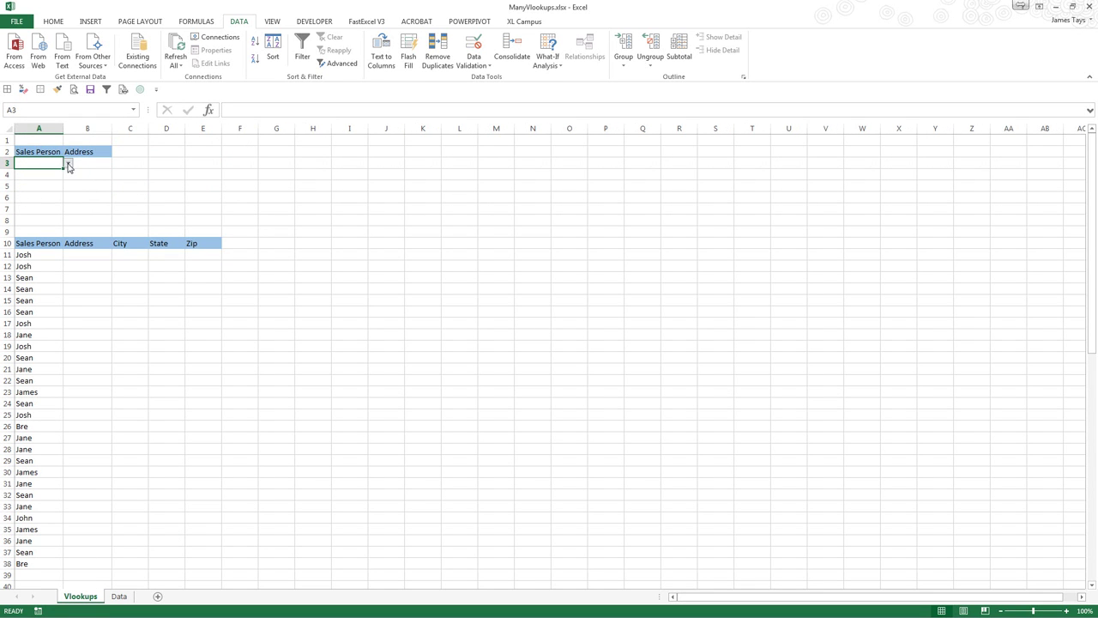
{"action": "left_click", "coordinate": [68, 163]}
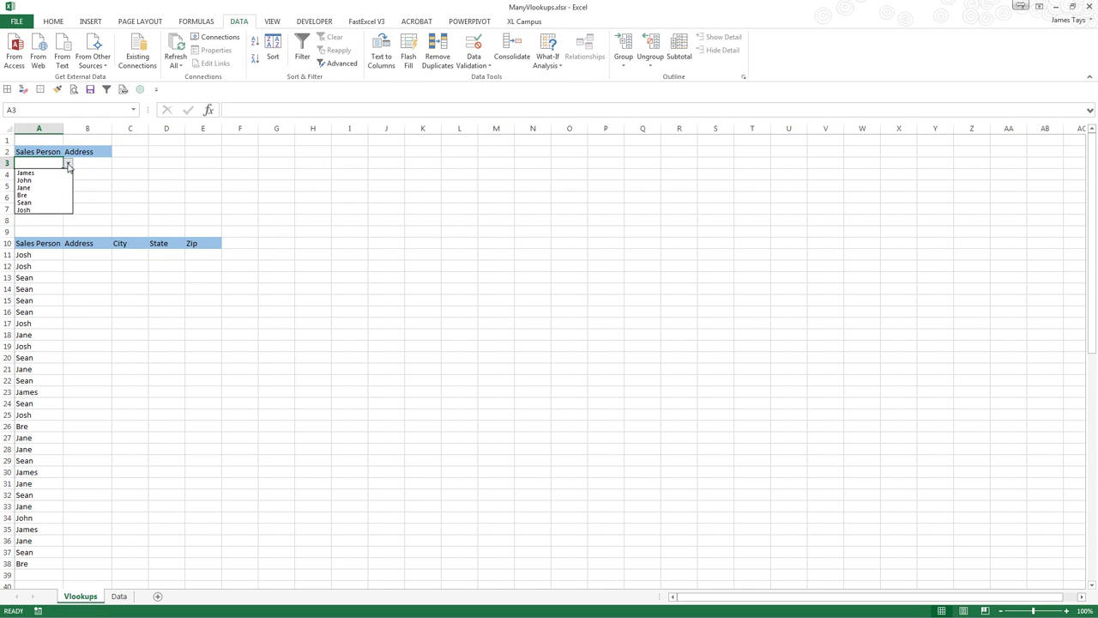
{"action": "left_click", "coordinate": [33, 188]}
{"action": "left_click", "coordinate": [68, 164]}
{"action": "left_click", "coordinate": [45, 212]}
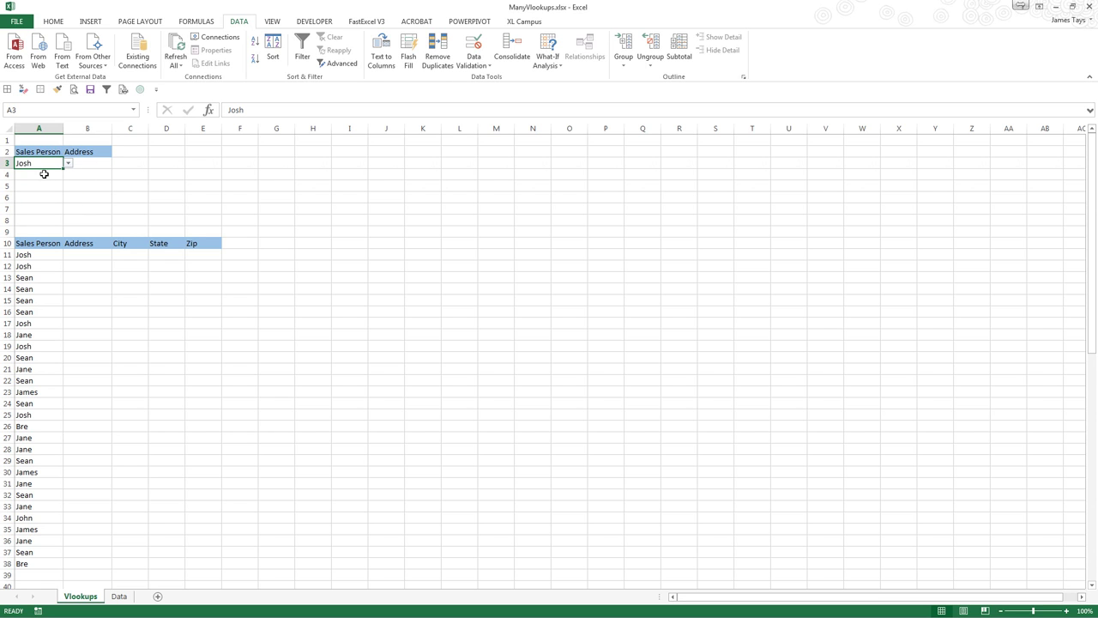
- Check the position of the Address column among the Data sheet's headers for the lookup in B3 of Vlookups
{"action": "left_click", "coordinate": [81, 164]}
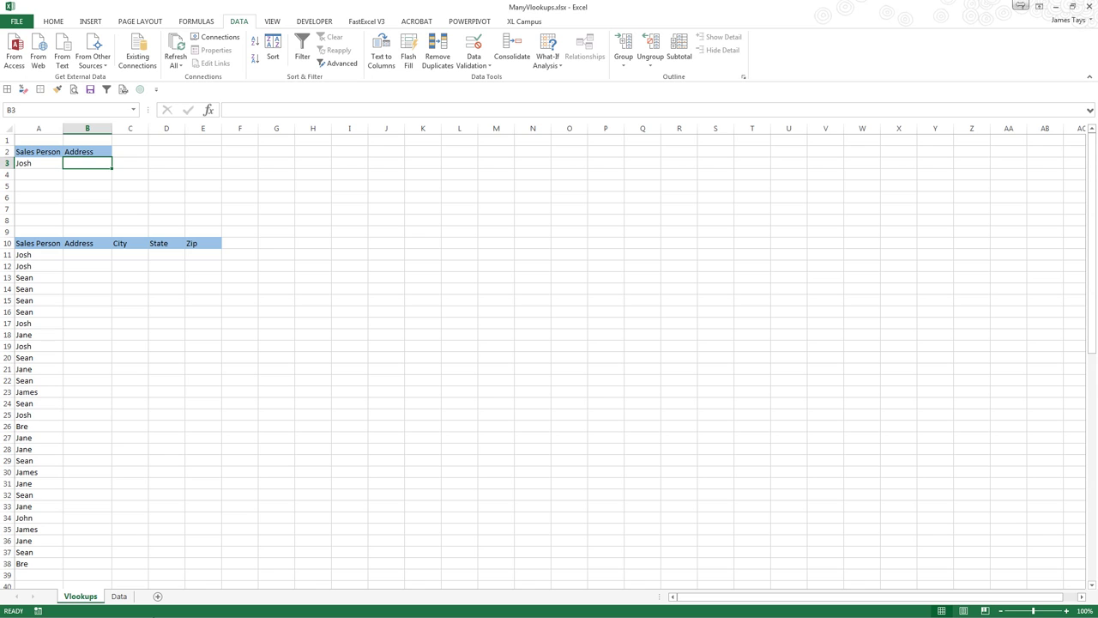
{"action": "left_click", "coordinate": [118, 596]}
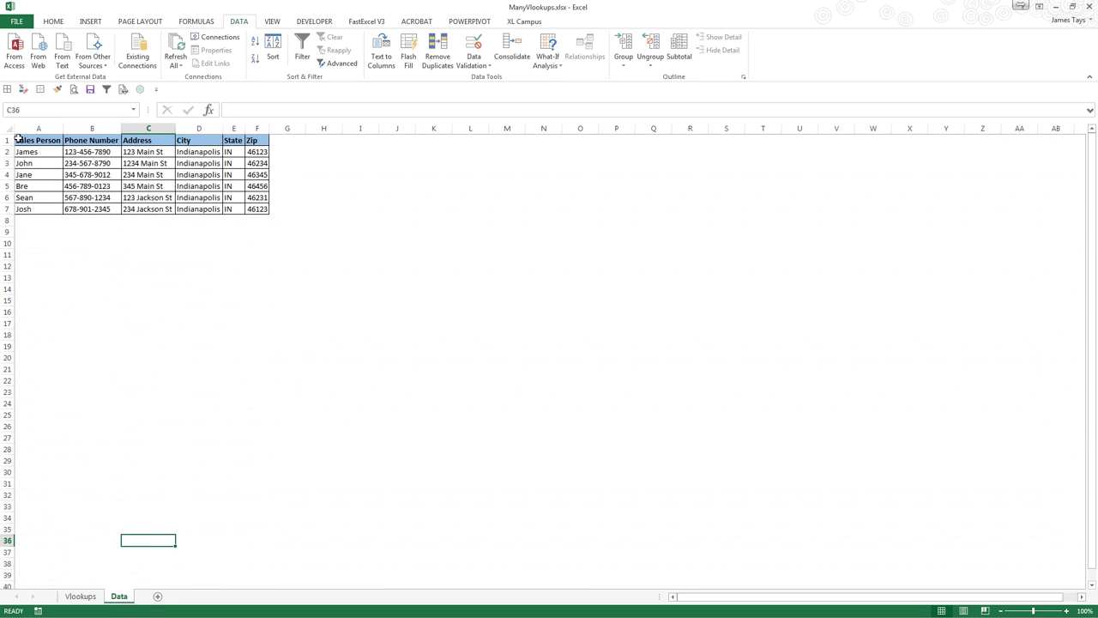
{"action": "left_click", "coordinate": [30, 143]}
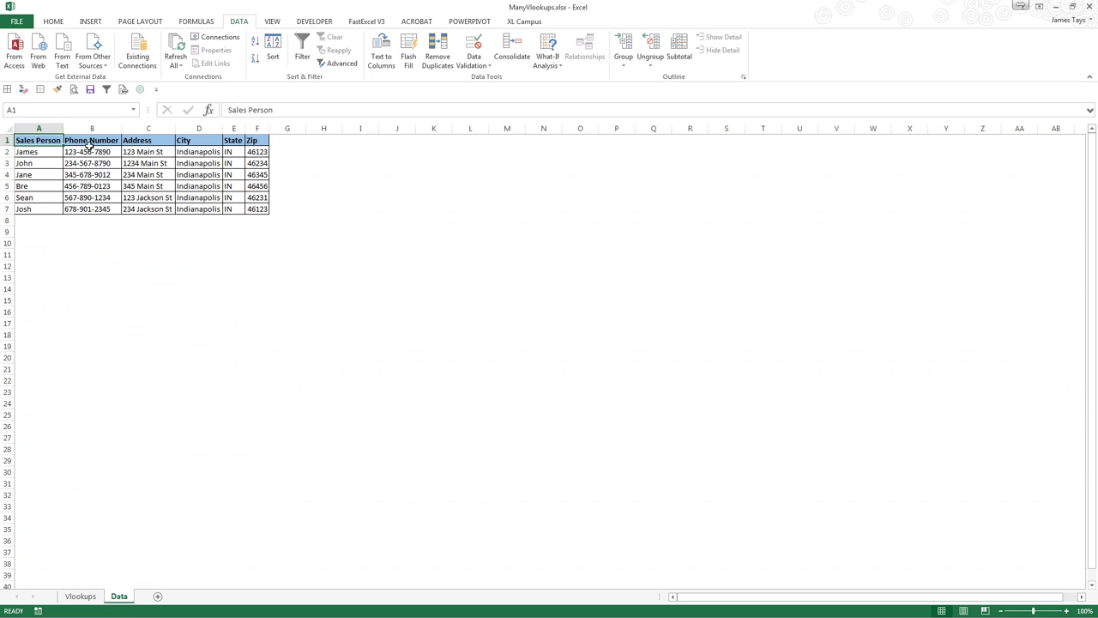
{"action": "left_click", "coordinate": [97, 145]}
{"action": "left_click", "coordinate": [135, 142]}
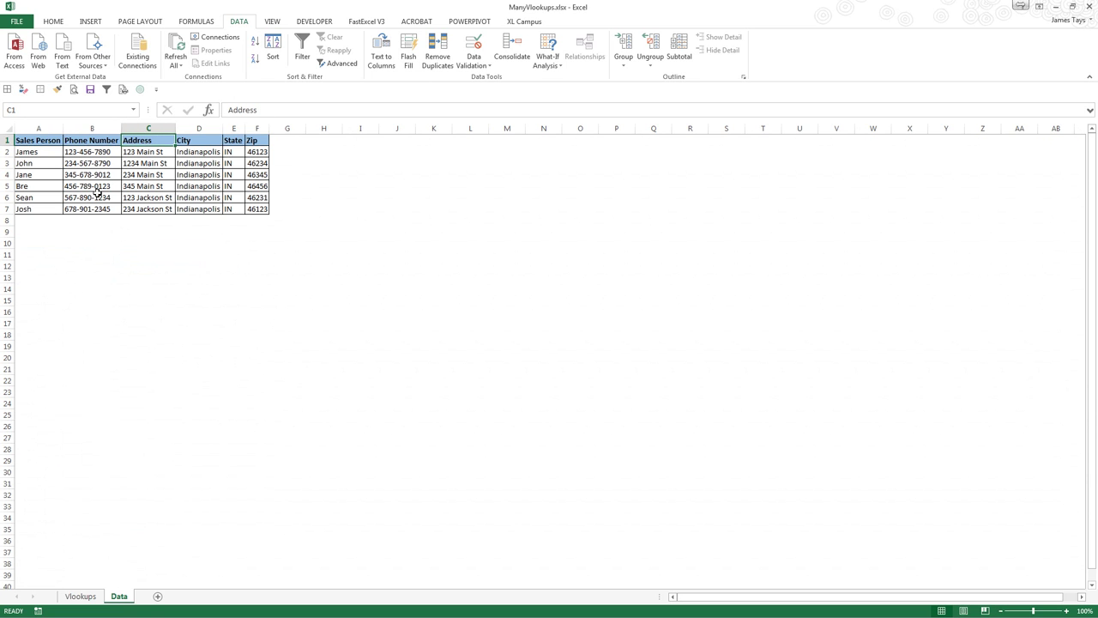
{"action": "left_click", "coordinate": [80, 597]}
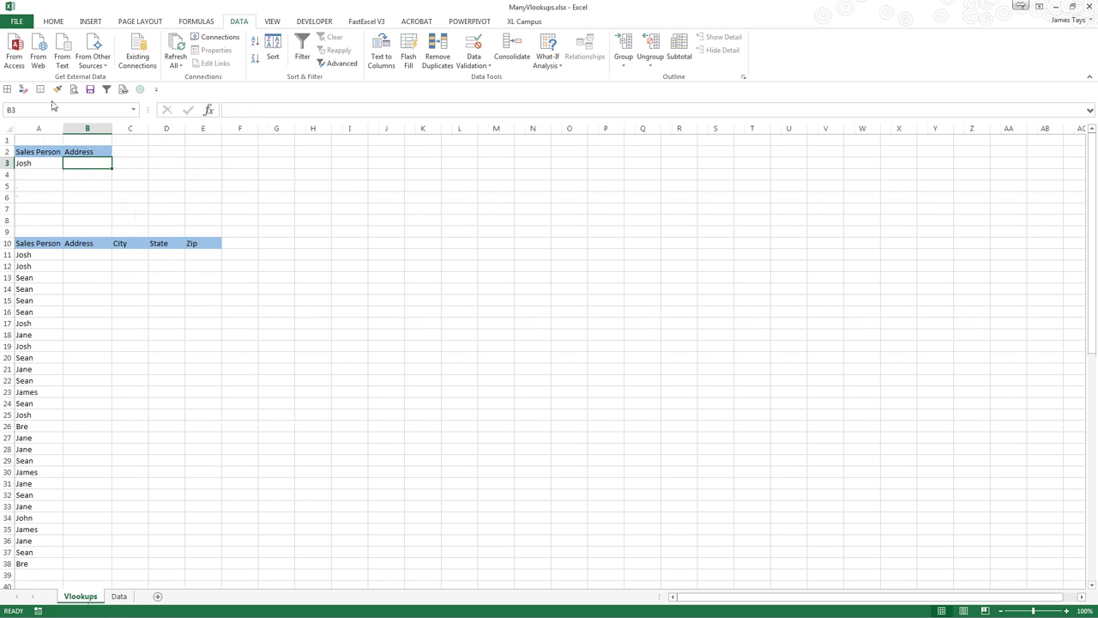
{"action": "type", "text": "=v"}
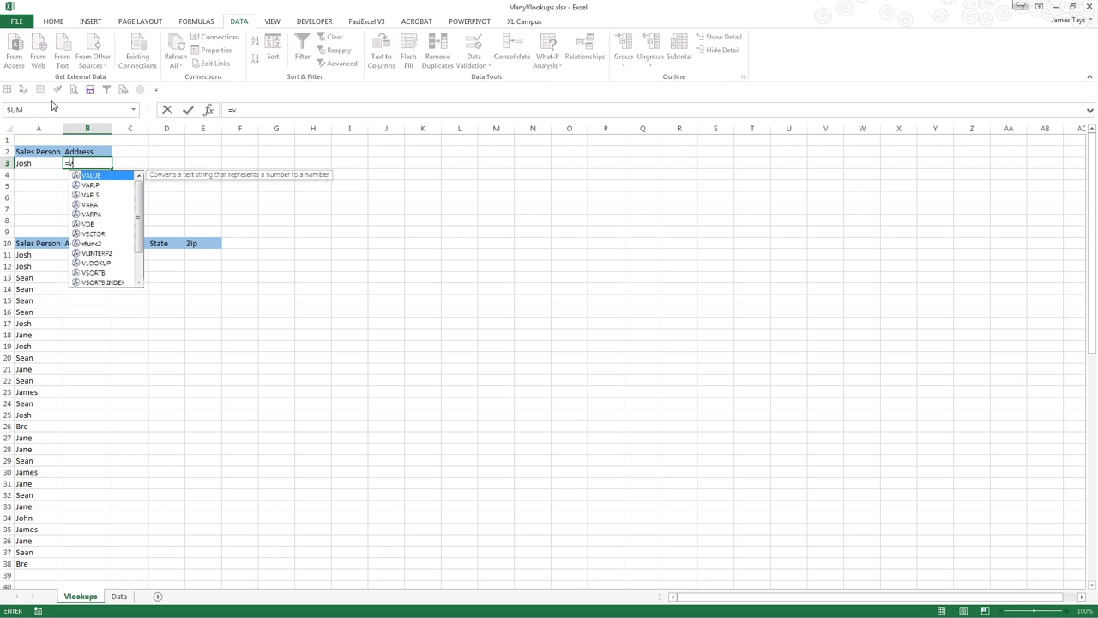
{"action": "type", "text": "lo"}
{"action": "key", "text": "Tab"}
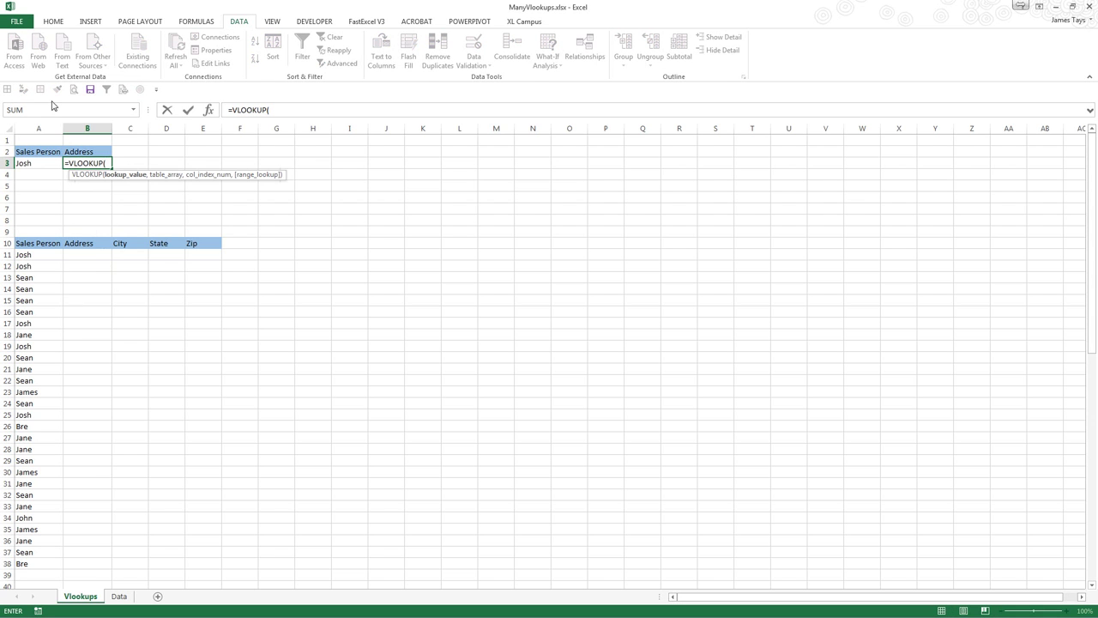
{"action": "key", "text": "Left"}
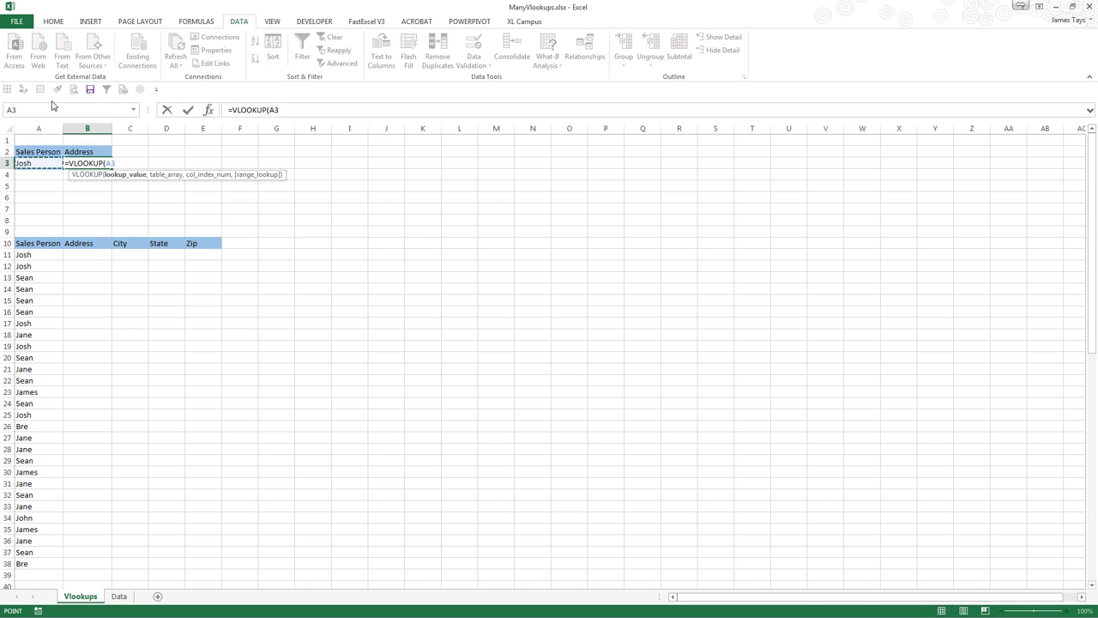
{"action": "type", "text": ",data"}
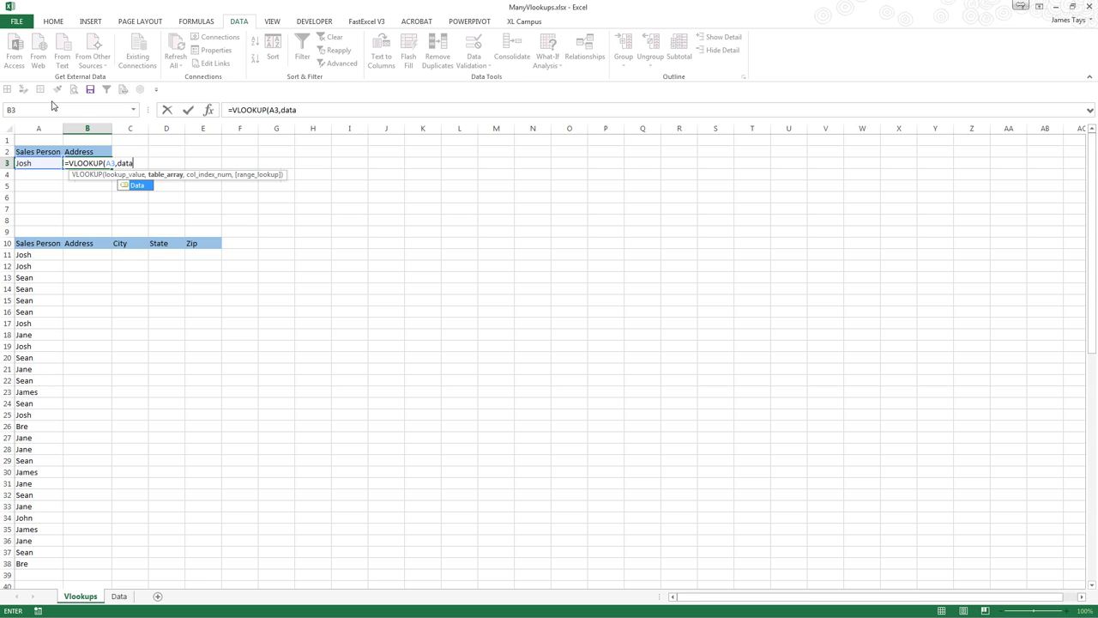
{"action": "key", "text": "BackSpace"}
{"action": "key", "text": "BackSpace"}
{"action": "key", "text": "BackSpace"}
{"action": "key", "text": "BackSpace"}
{"action": "left_click", "coordinate": [119, 596]}
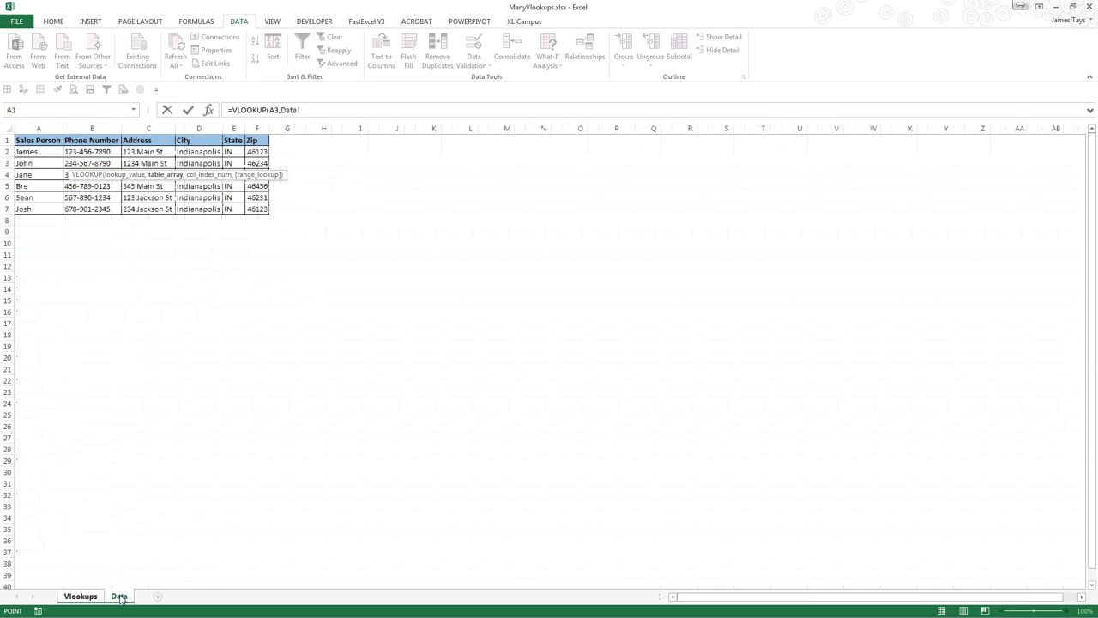
{"action": "left_click_drag", "start_coordinate": [39, 150], "coordinate": [257, 215]}
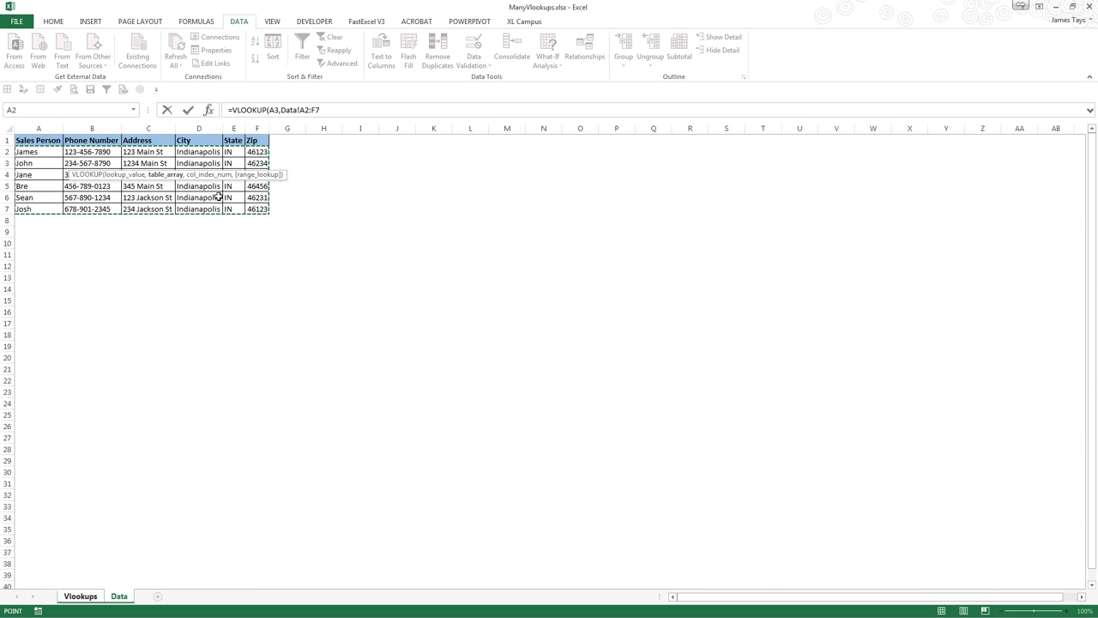
{"action": "key", "text": "F5"}
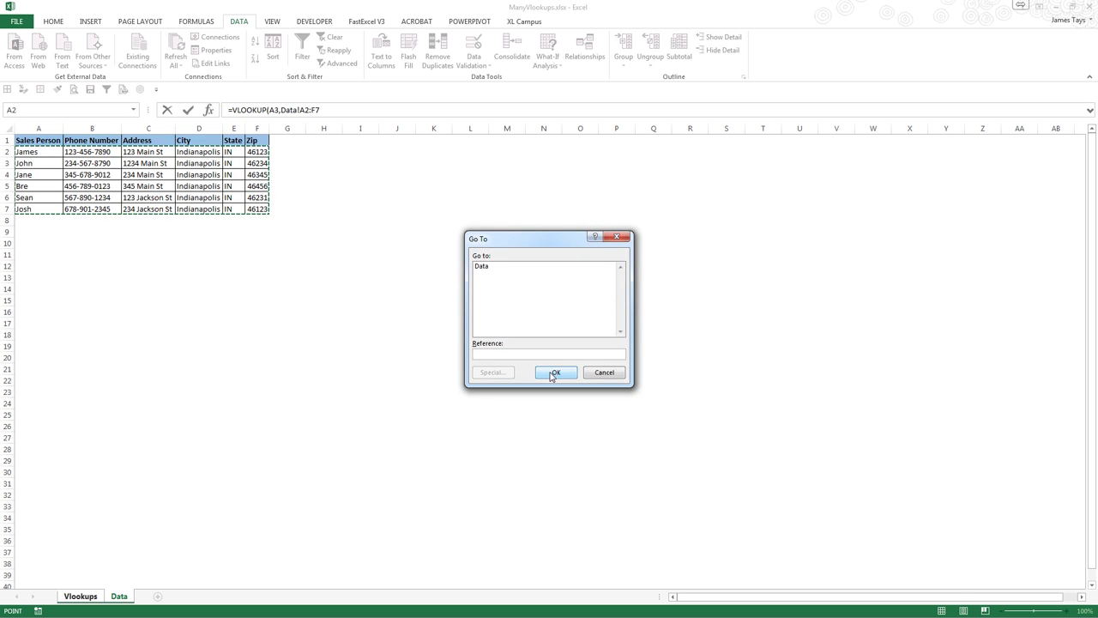
{"action": "left_click", "coordinate": [607, 372]}
{"action": "key", "text": "Escape"}
- Enter =VLOOKUP(A3,Data,3,false) in cell B3 to return the chosen sales person's address
{"action": "type", "text": "=vlo"}
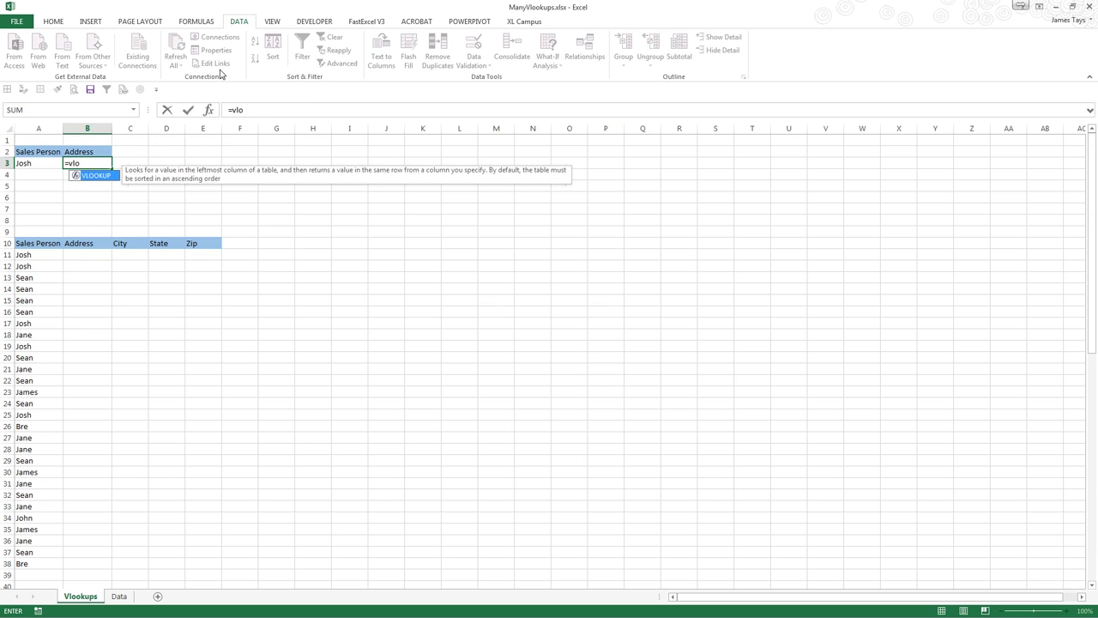
{"action": "key", "text": "Tab"}
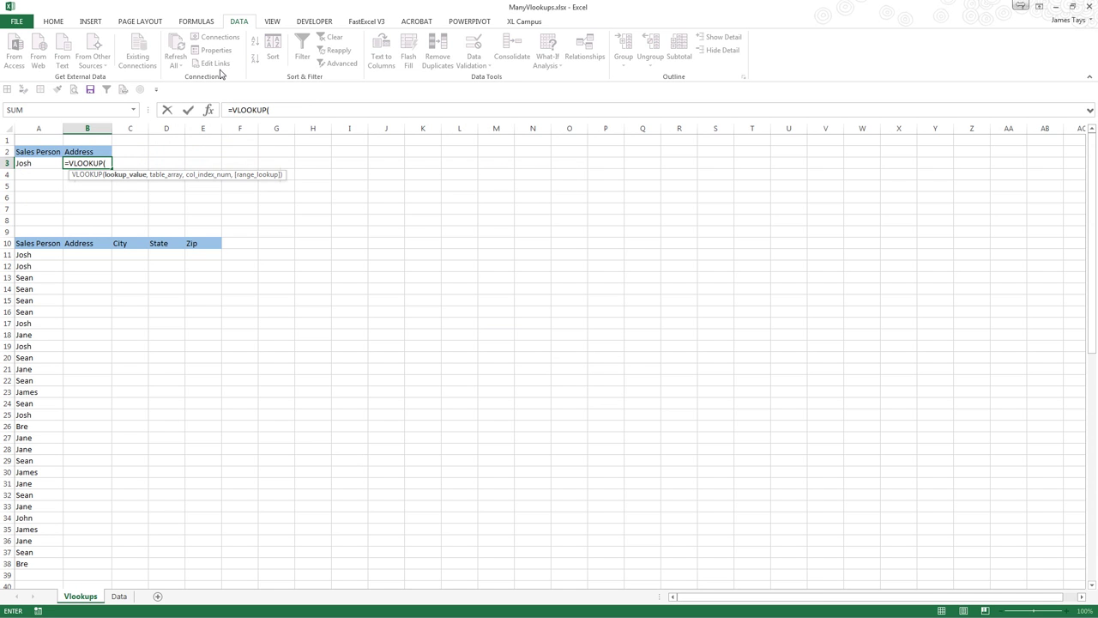
{"action": "key", "text": "Left"}
{"action": "type", "text": ",Data"}
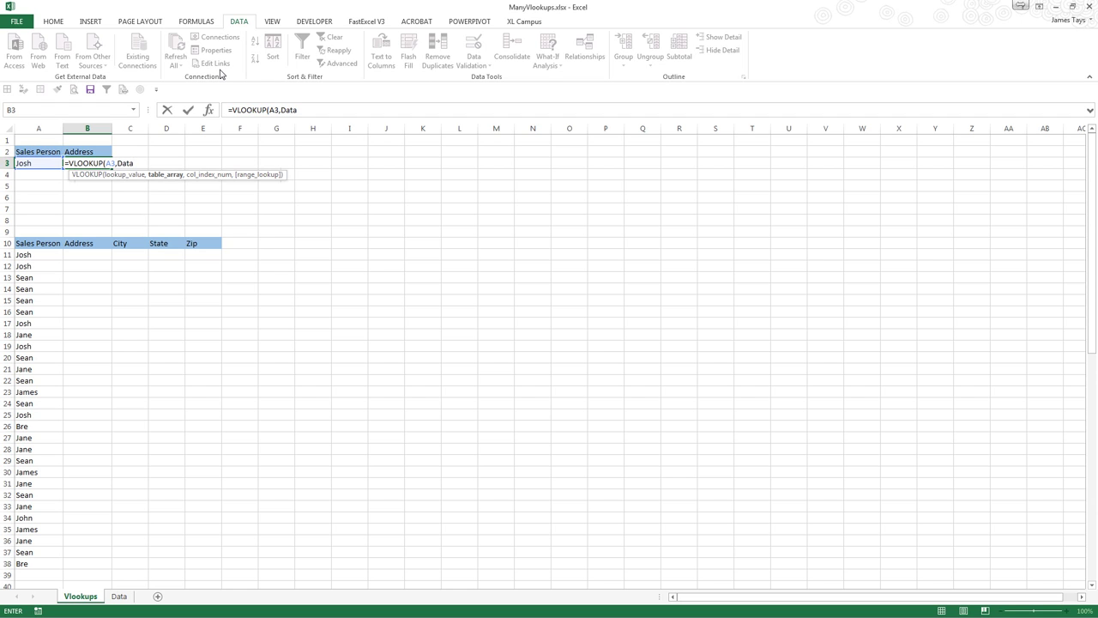
{"action": "type", "text": ","}
{"action": "type", "text": "3,"}
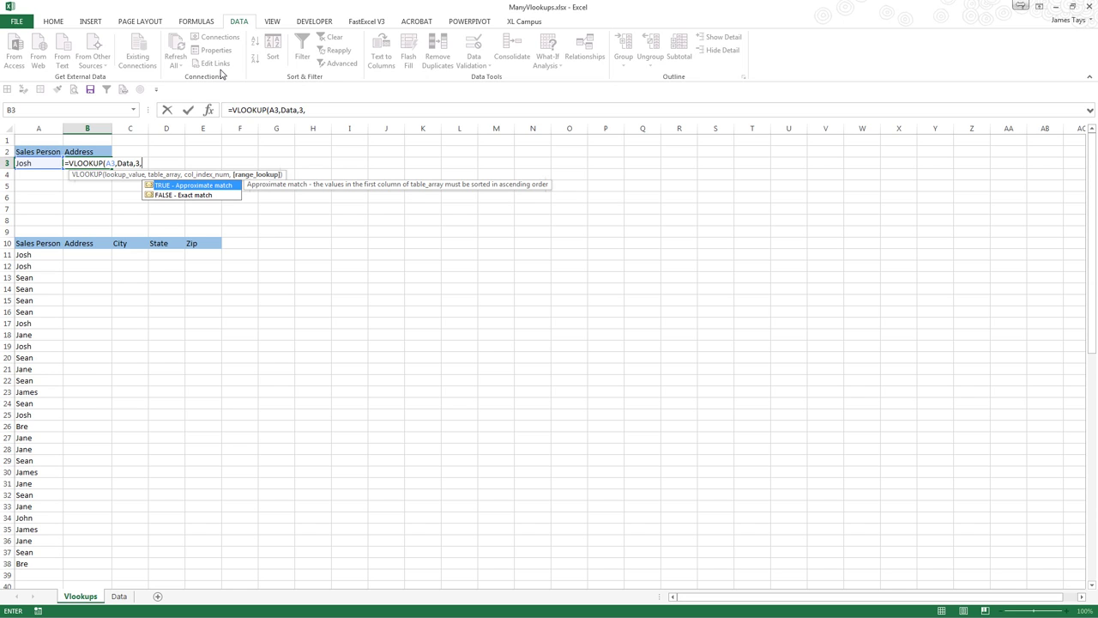
{"action": "type", "text": "false)"}
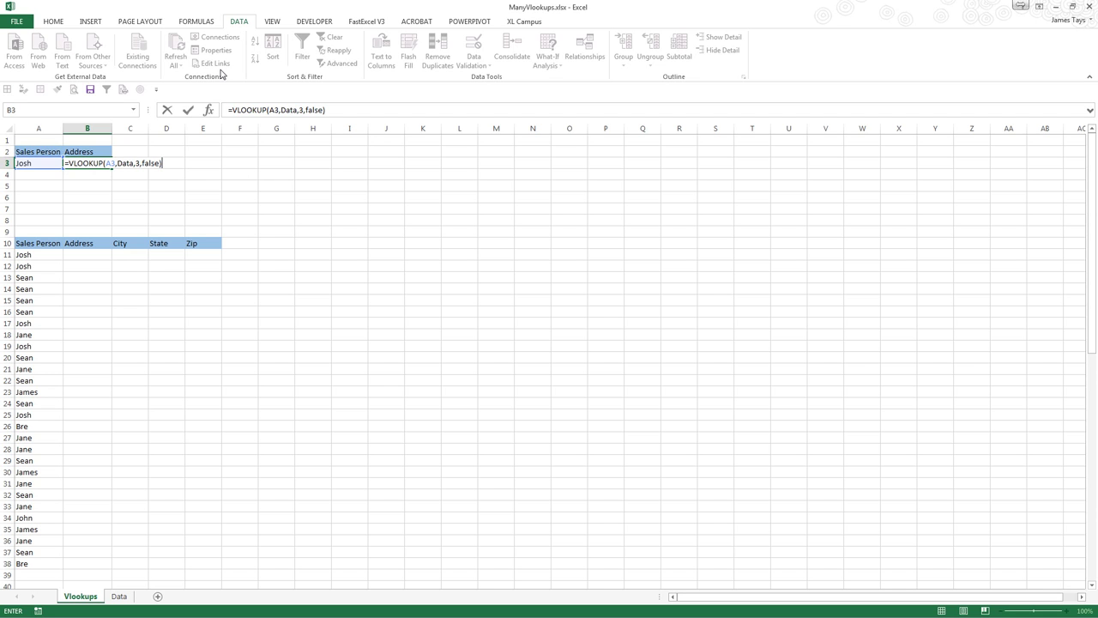
{"action": "key", "text": "Return"}
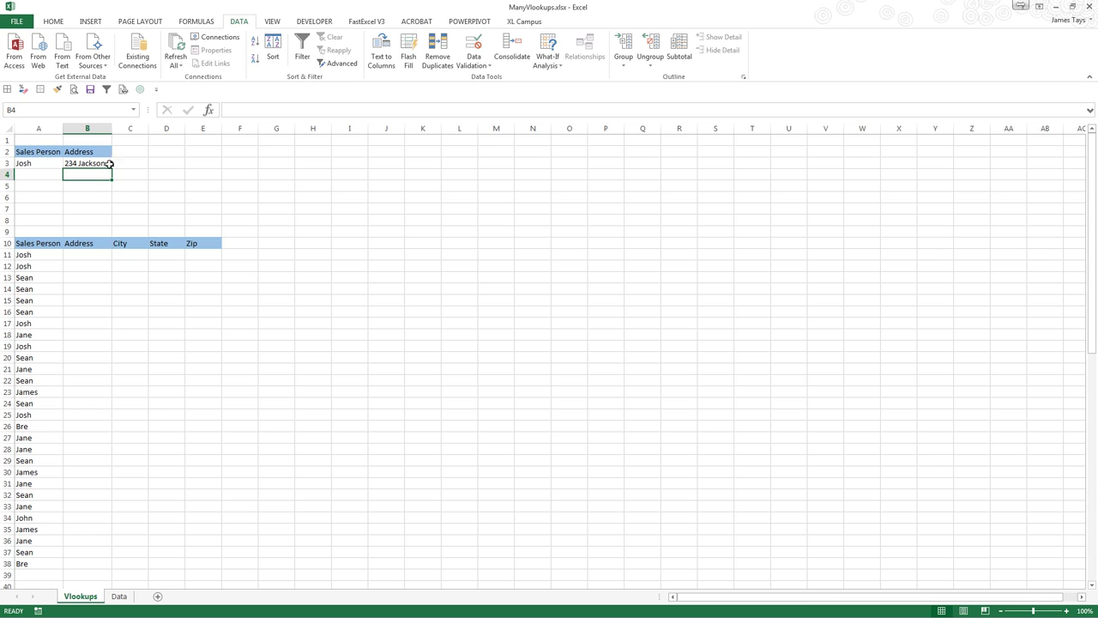
{"action": "left_click", "coordinate": [26, 164]}
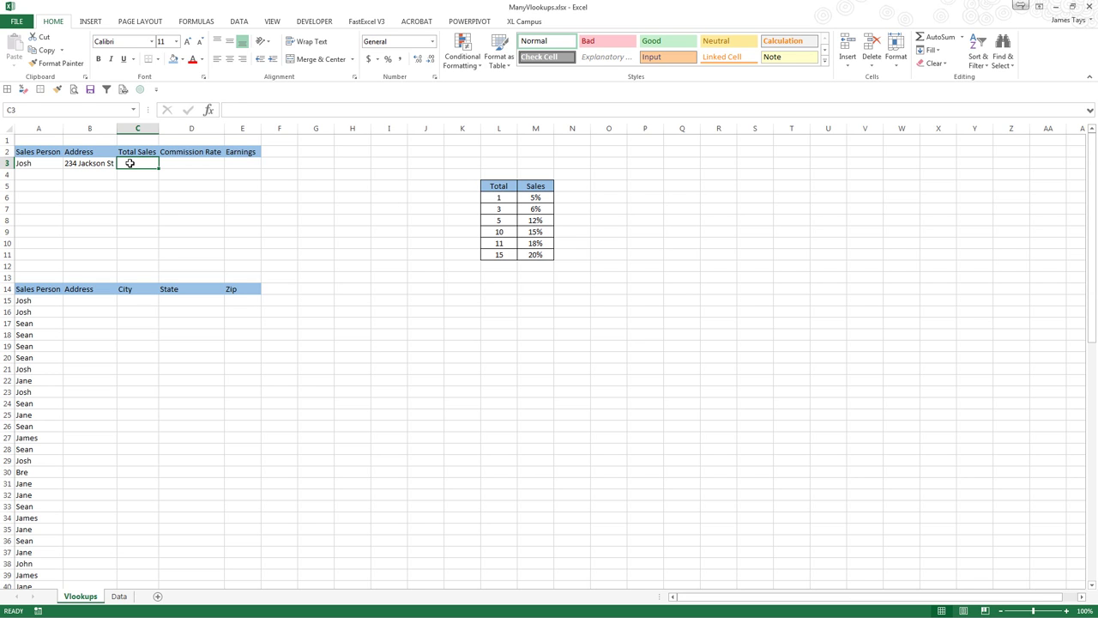
- Enter =COUNTIF($A$15:$A$42,A3) in cell C3 to count the chosen sales person's total sales
{"action": "type", "text": "=count if"}
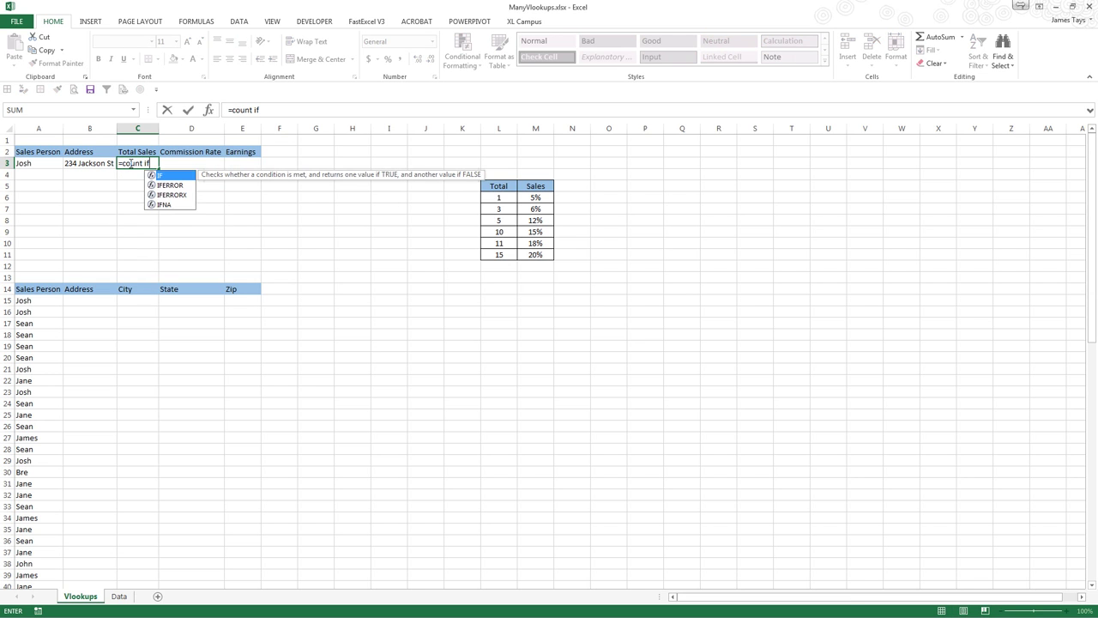
{"action": "key", "text": "BackSpace"}
{"action": "key", "text": "BackSpace"}
{"action": "key", "text": "BackSpace"}
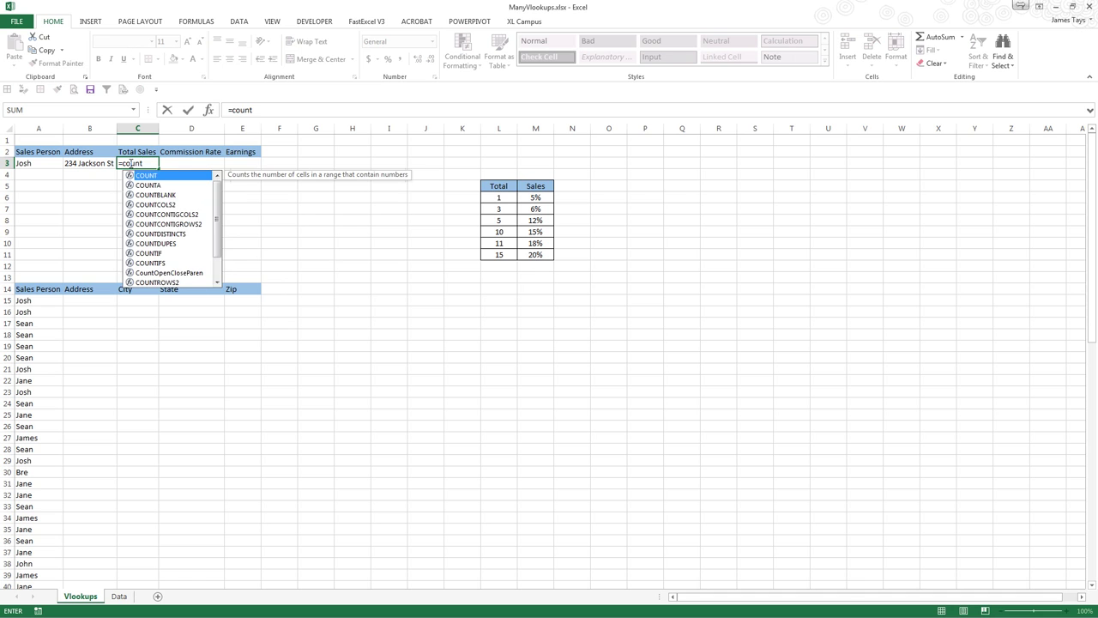
{"action": "type", "text": "if"}
{"action": "key", "text": "Tab"}
{"action": "left_click", "coordinate": [49, 299]}
{"action": "key", "text": "ctrl+shift+Down"}
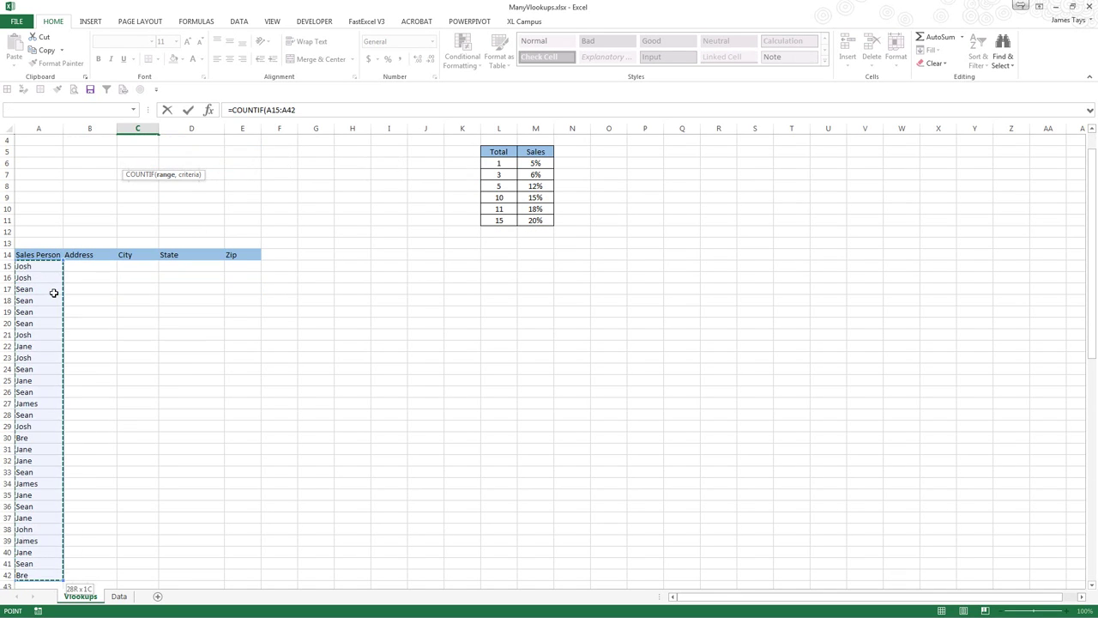
{"action": "key", "text": "F4"}
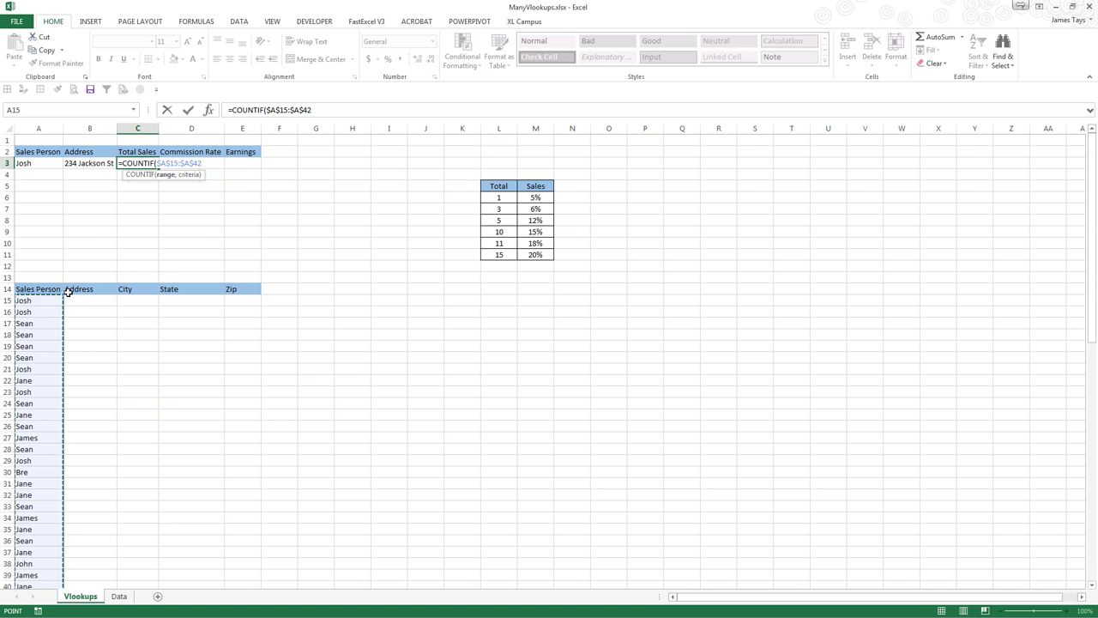
{"action": "type", "text": ","}
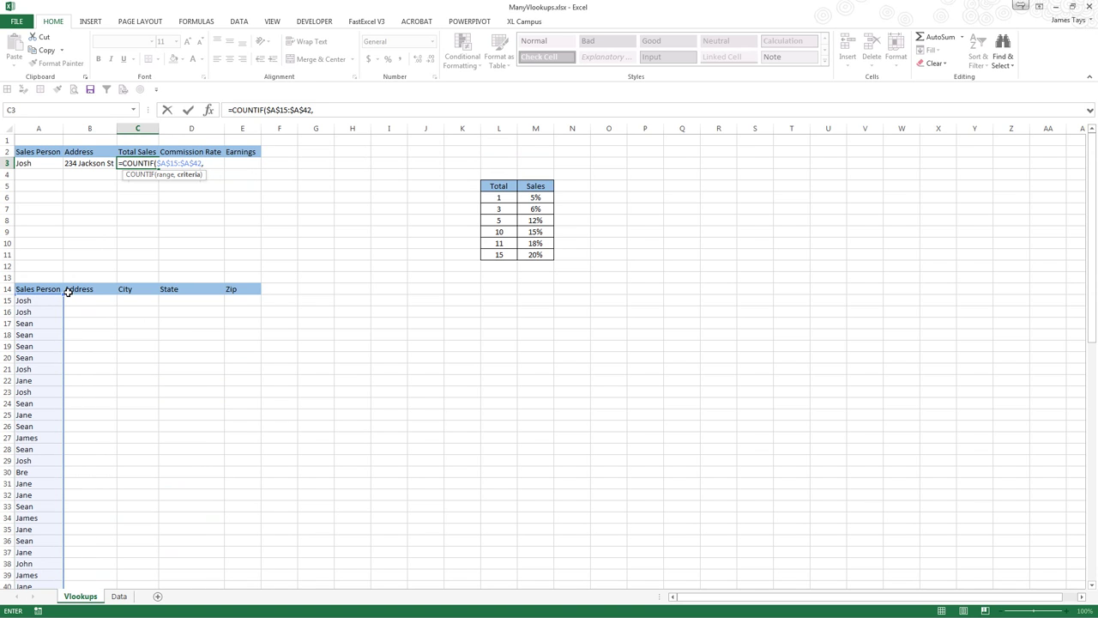
{"action": "key", "text": "Left"}
{"action": "key", "text": "Left"}
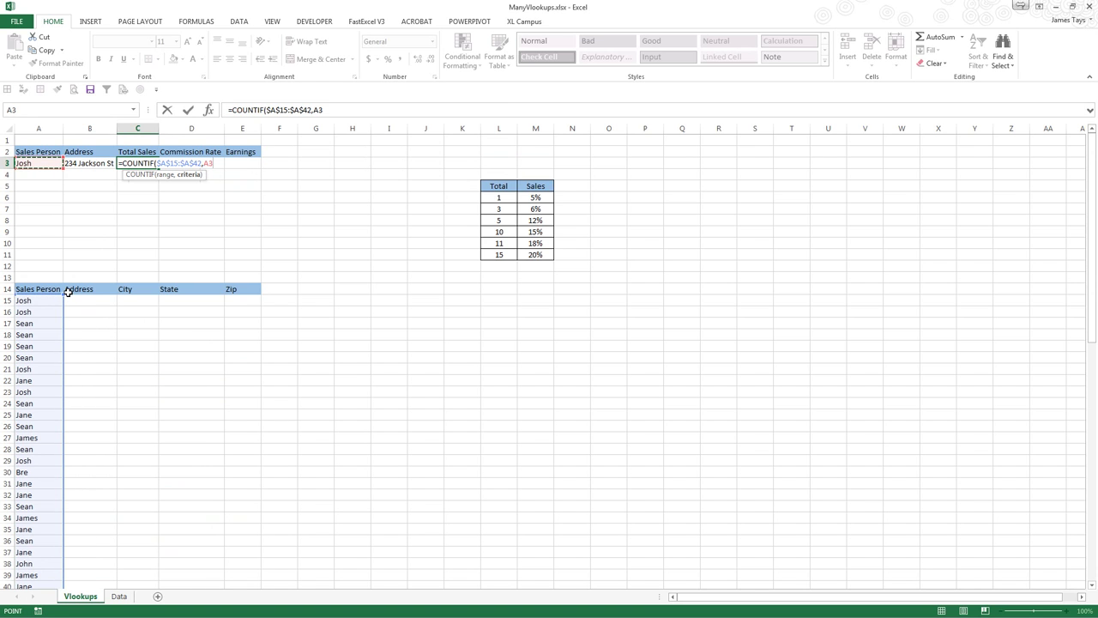
{"action": "type", "text": ")"}
{"action": "key", "text": "ctrl+Return"}
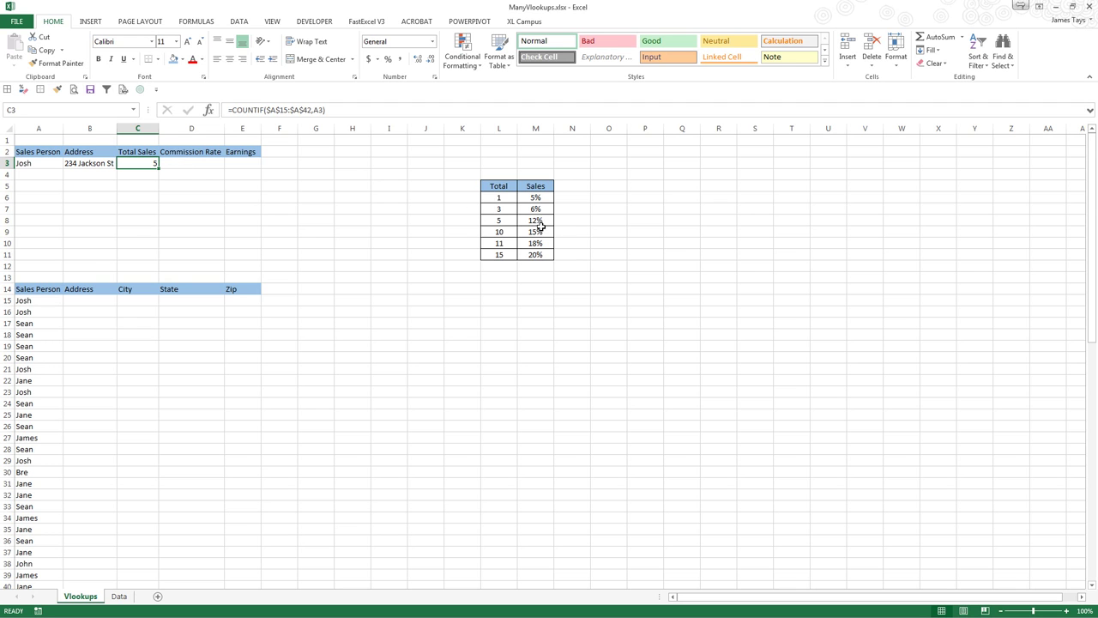
- Enter 12% as the commission rate in cell D3
{"action": "left_click", "coordinate": [171, 163]}
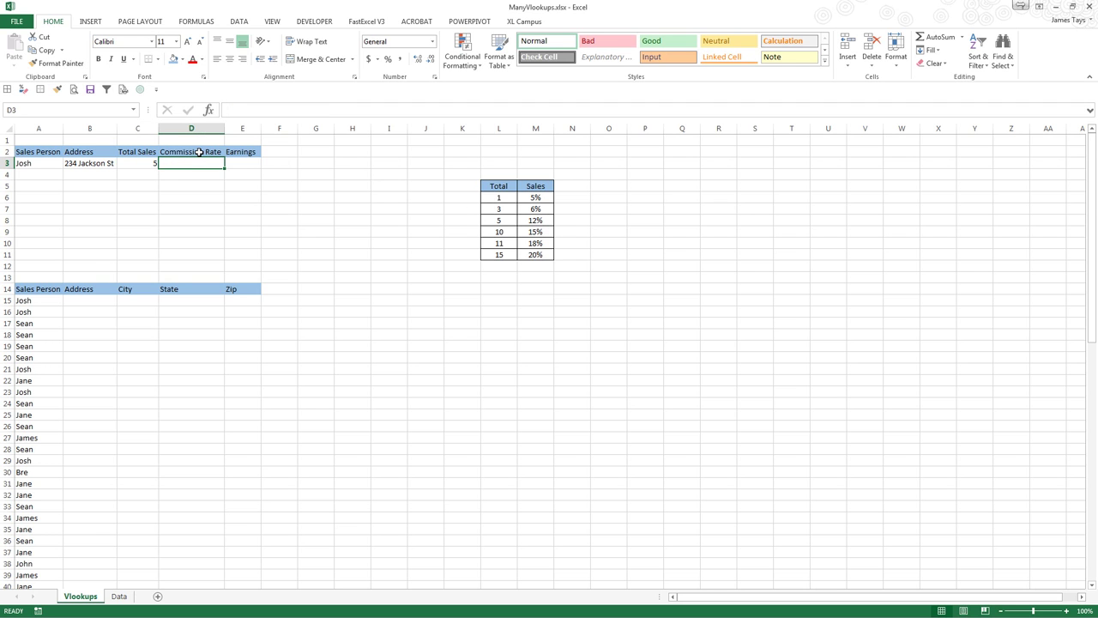
{"action": "type", "text": "12"}
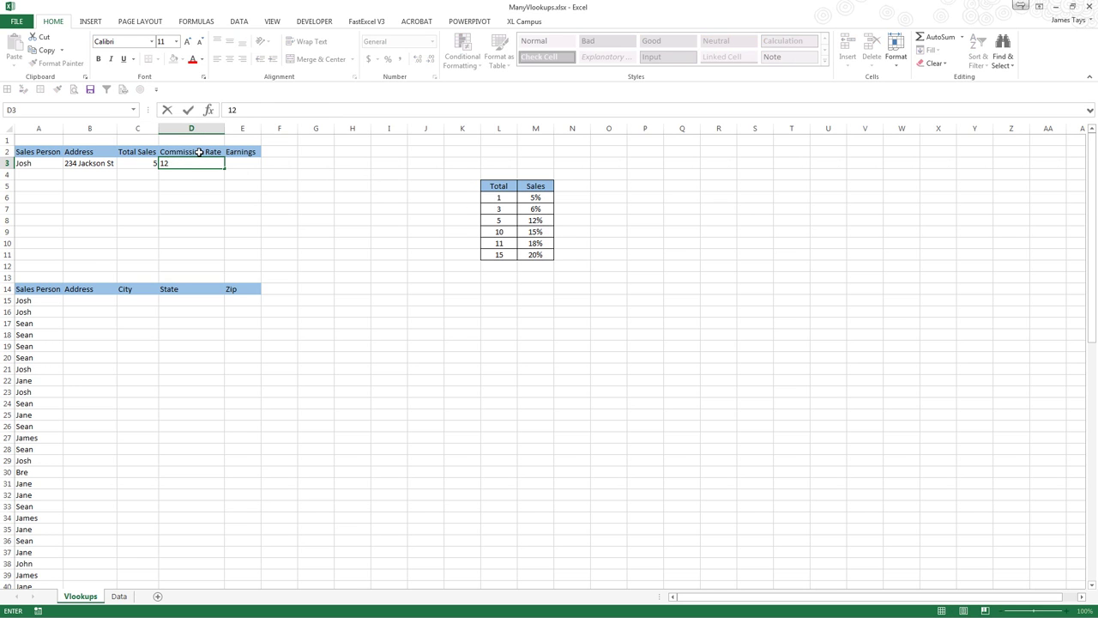
{"action": "type", "text": "%"}
{"action": "key", "text": "Return"}
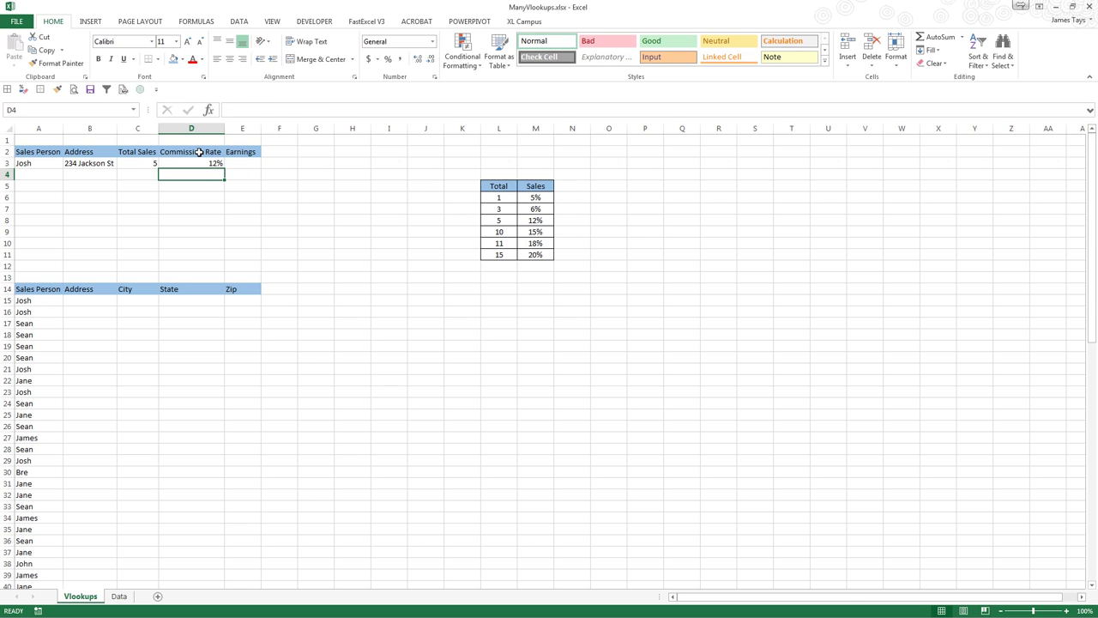
- Enter =D3*C3 in cell E3 to calculate earnings from the commission rate and total sales
{"action": "key", "text": "Up"}
{"action": "key", "text": "Right"}
{"action": "type", "text": "="}
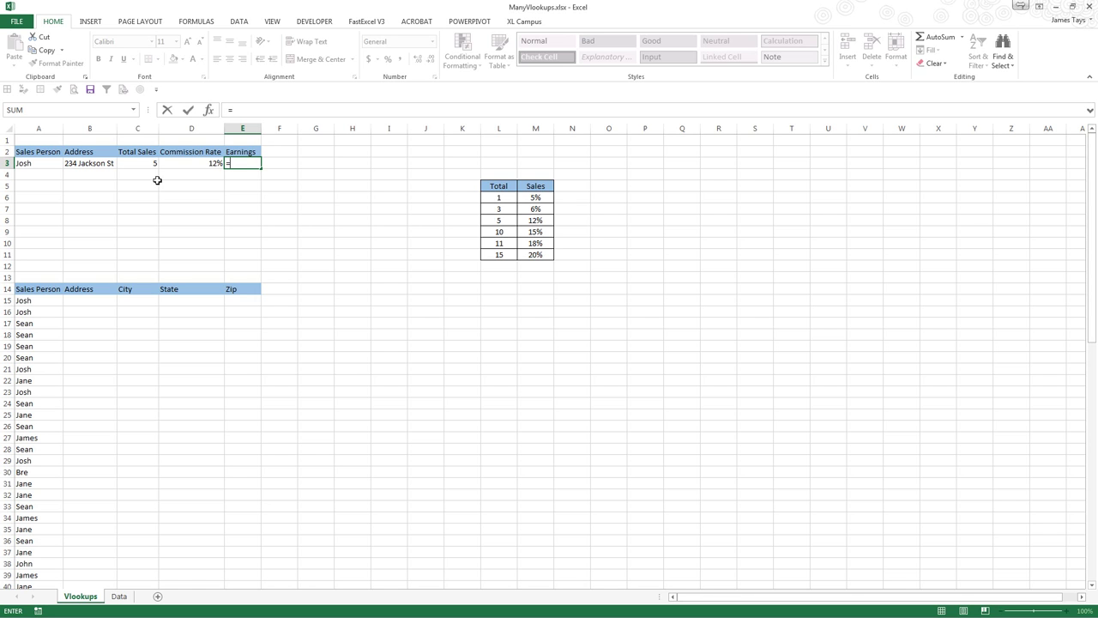
{"action": "key", "text": "Left"}
{"action": "type", "text": "*"}
{"action": "key", "text": "Left"}
{"action": "key", "text": "Left"}
{"action": "key", "text": "Return"}
{"action": "key", "text": "Up"}
{"action": "key", "text": "Left"}
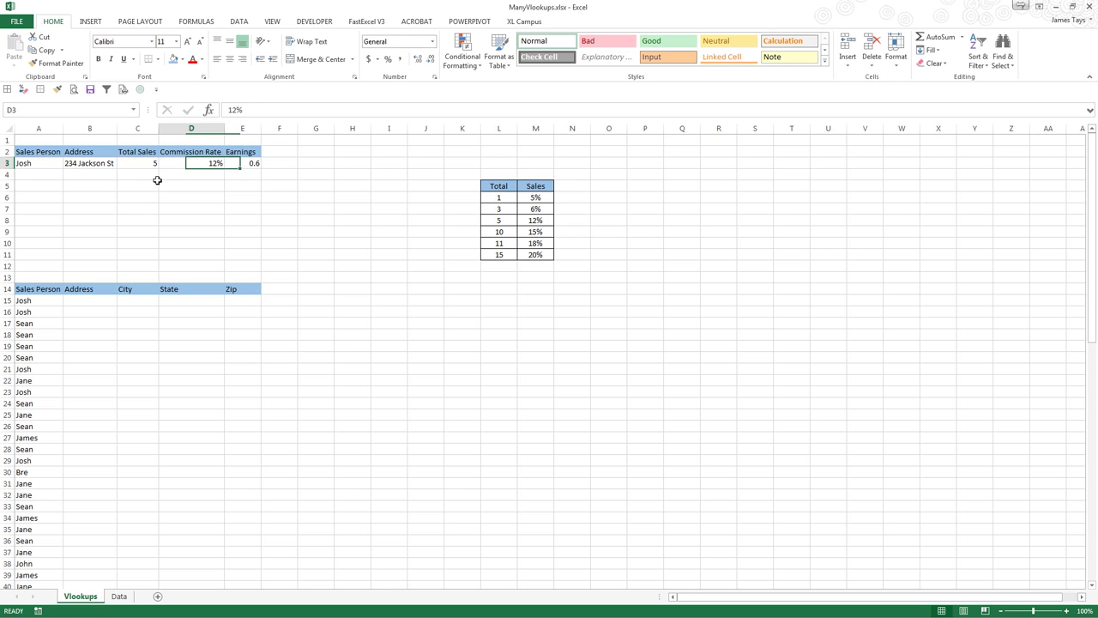
{"action": "key", "text": "Right"}
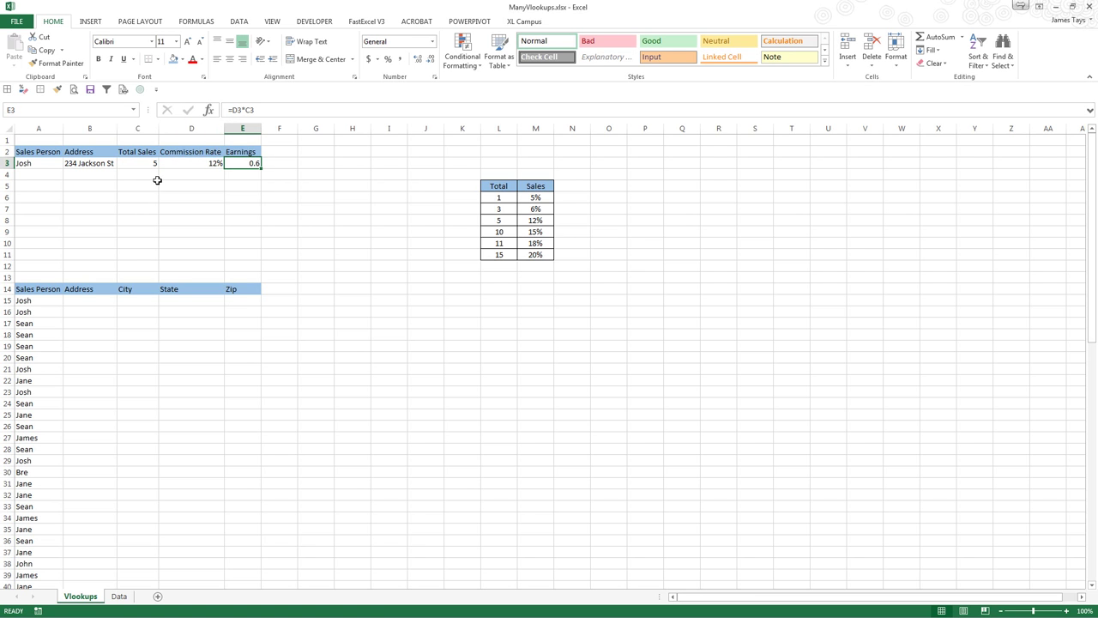
- Clear the manually entered commission rate from cell D3
{"action": "key", "text": "Left"}
{"action": "key", "text": "Right"}
{"action": "key", "text": "Left"}
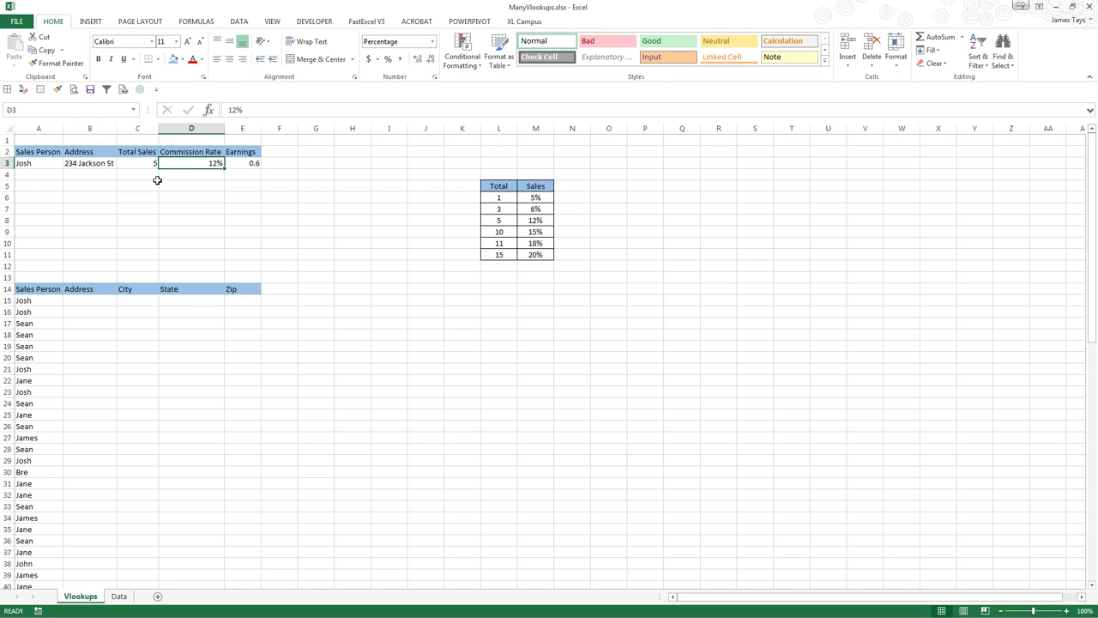
{"action": "key", "text": "Delete"}
- Enter =VLOOKUP(C3,$L$6:$M$11,2) in cell D3 to look up the commission rate by approximate match
{"action": "type", "text": "="}
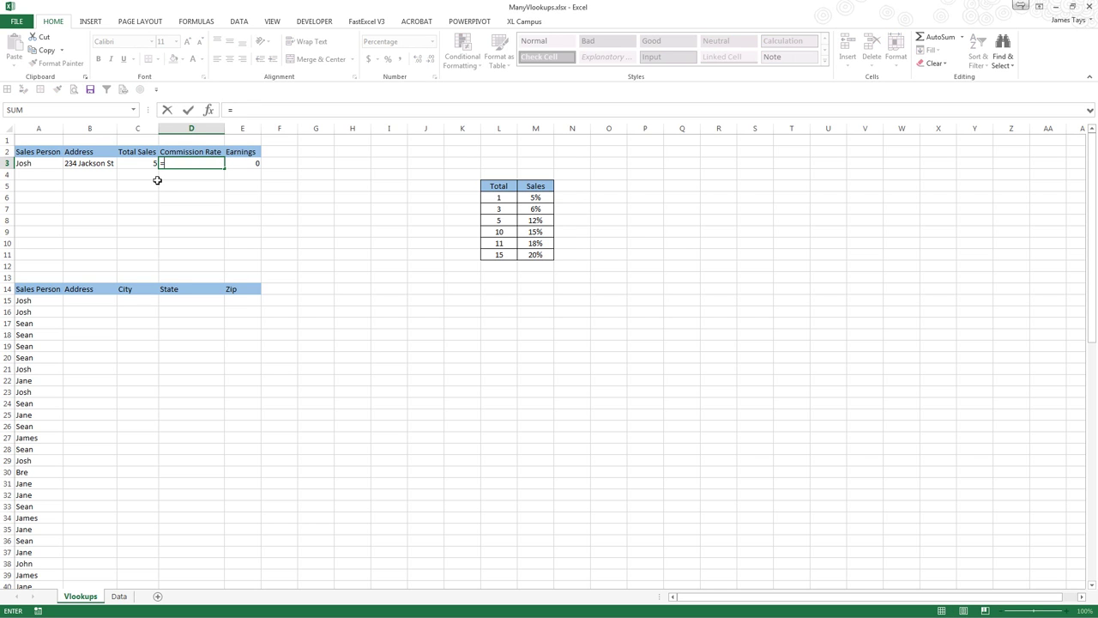
{"action": "type", "text": "vlo"}
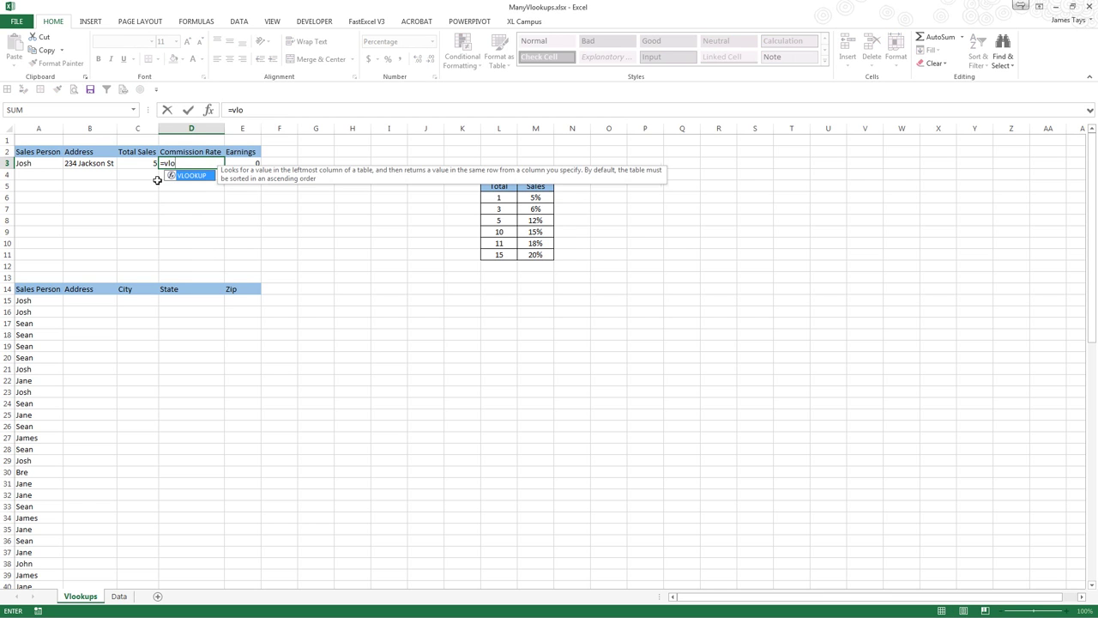
{"action": "key", "text": "Tab"}
{"action": "key", "text": "Left"}
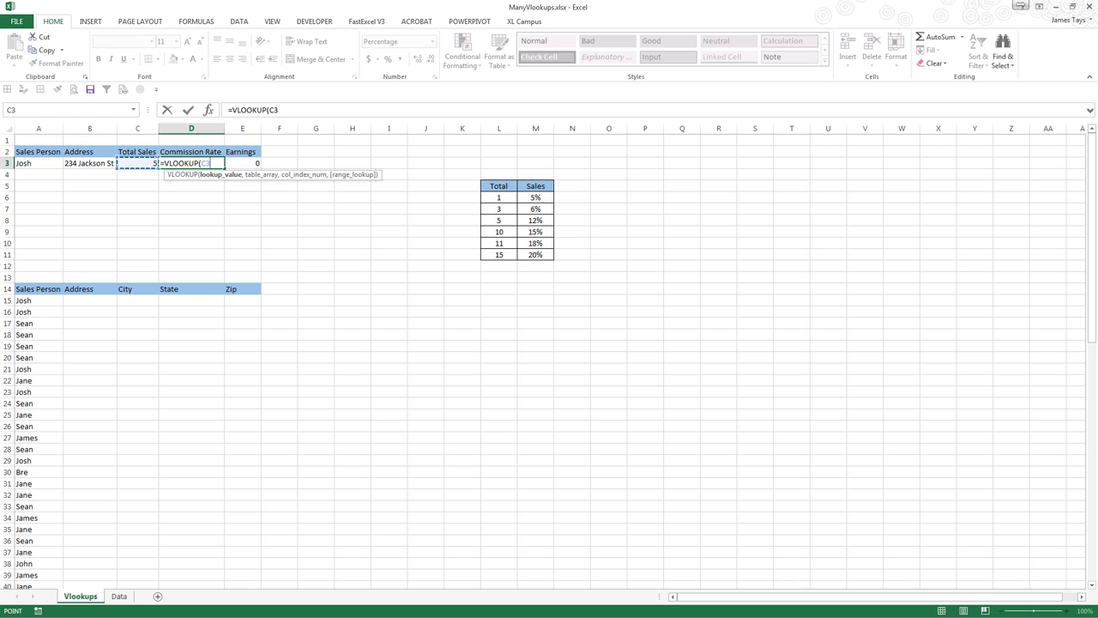
{"action": "left_click", "coordinate": [1020, 5]}
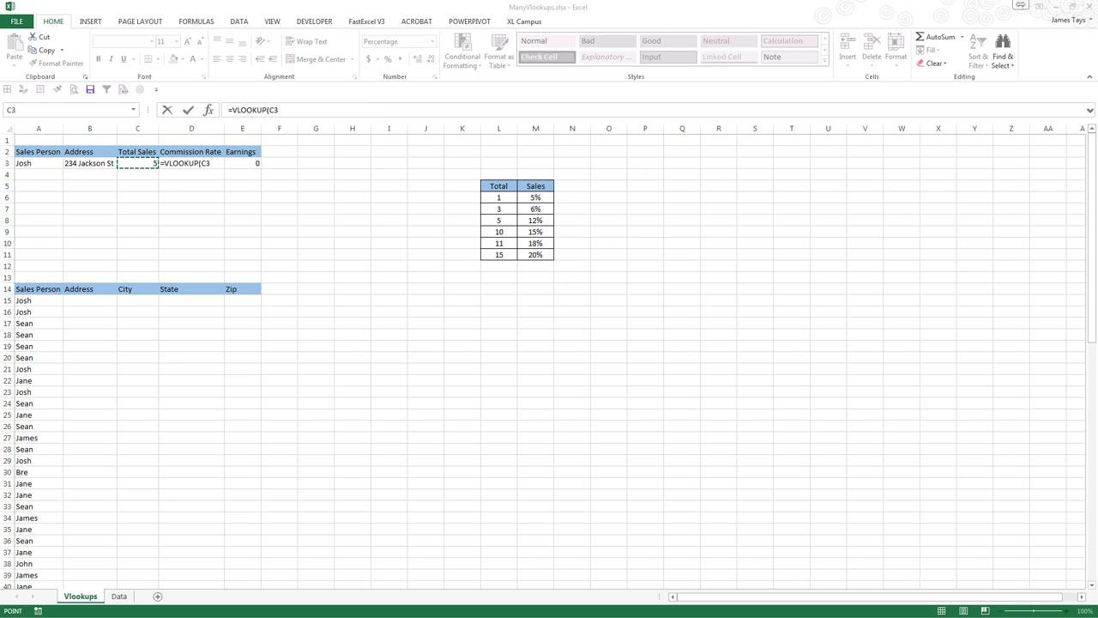
{"action": "left_click", "coordinate": [299, 229]}
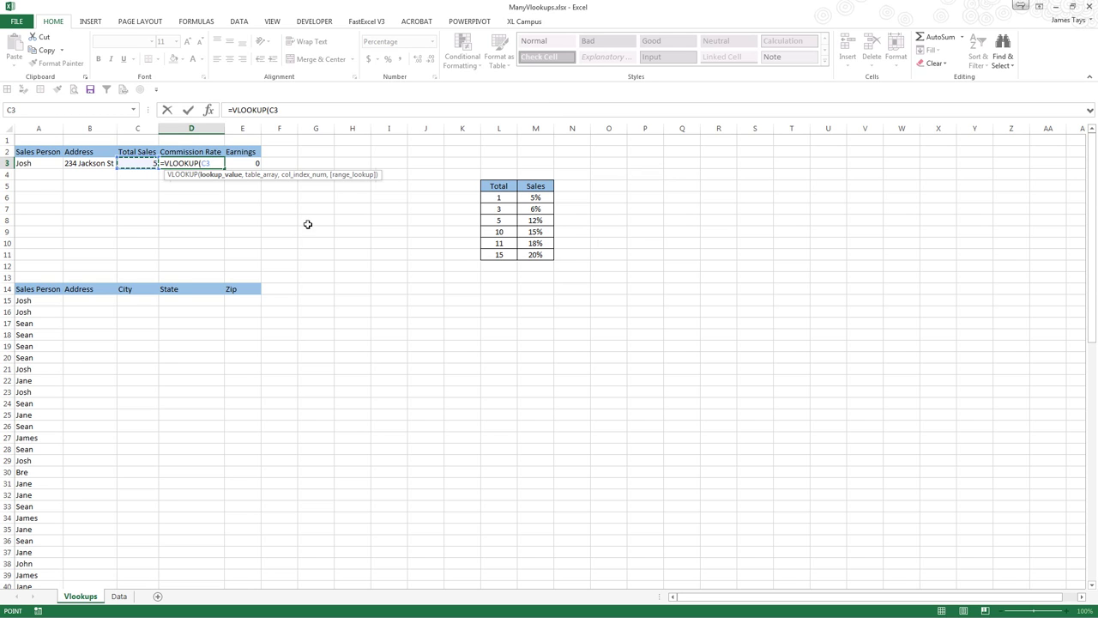
{"action": "type", "text": ","}
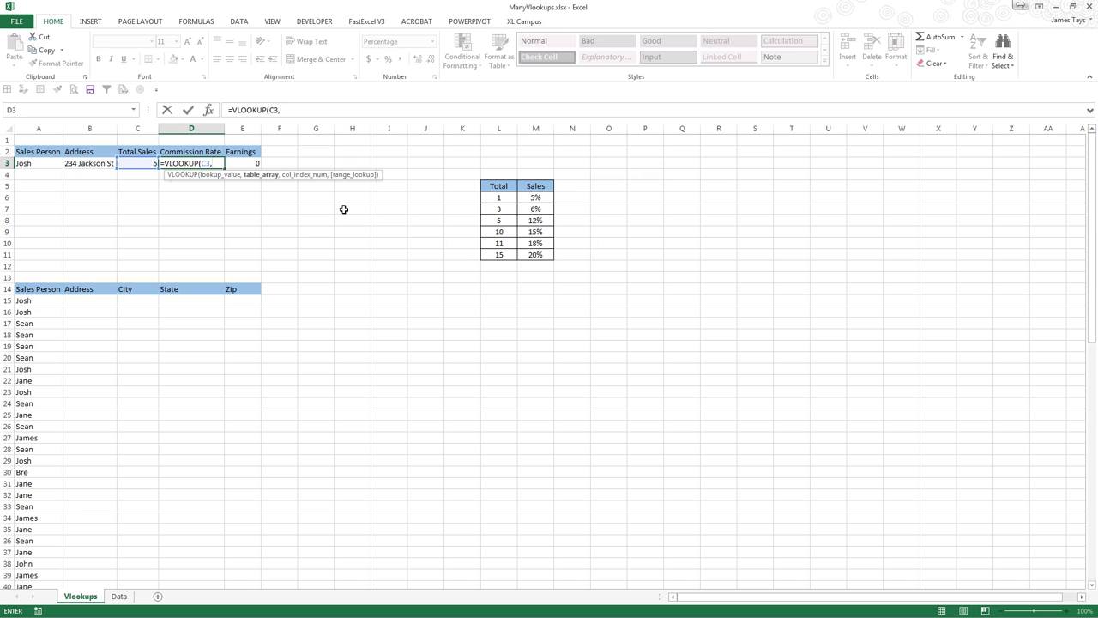
{"action": "left_click_drag", "start_coordinate": [496, 198], "coordinate": [538, 255]}
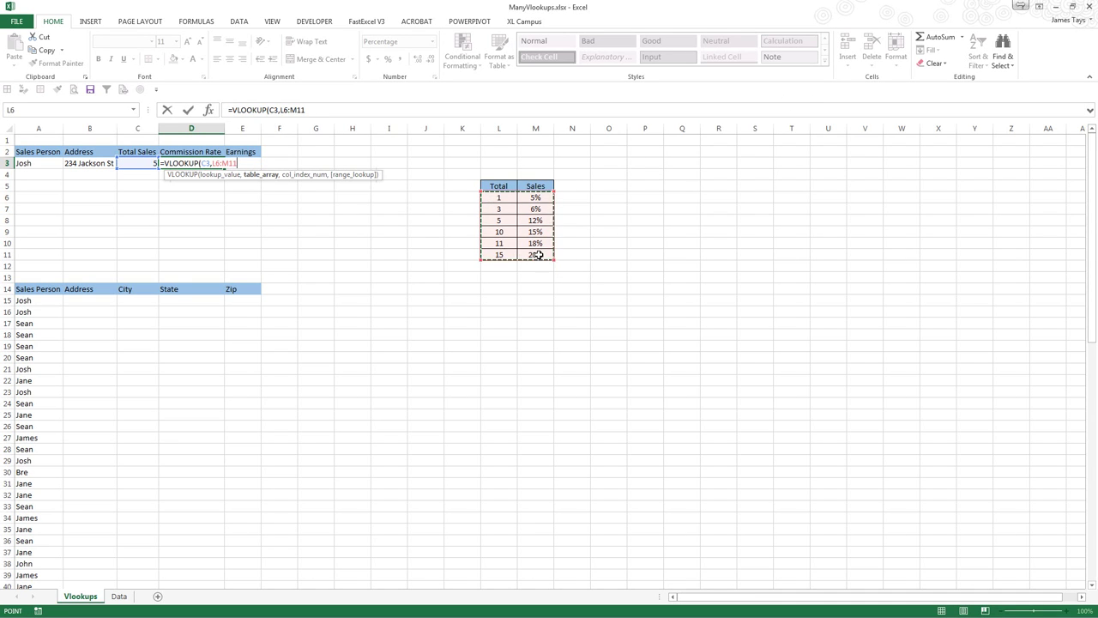
{"action": "key", "text": "F4"}
{"action": "type", "text": ",2"}
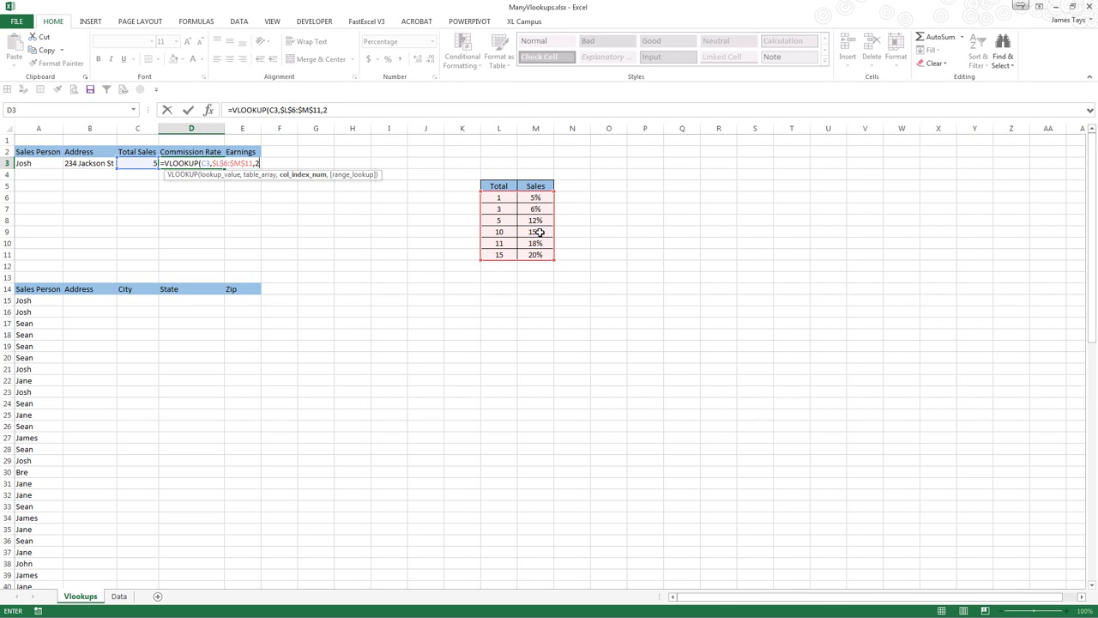
{"action": "type", "text": ","}
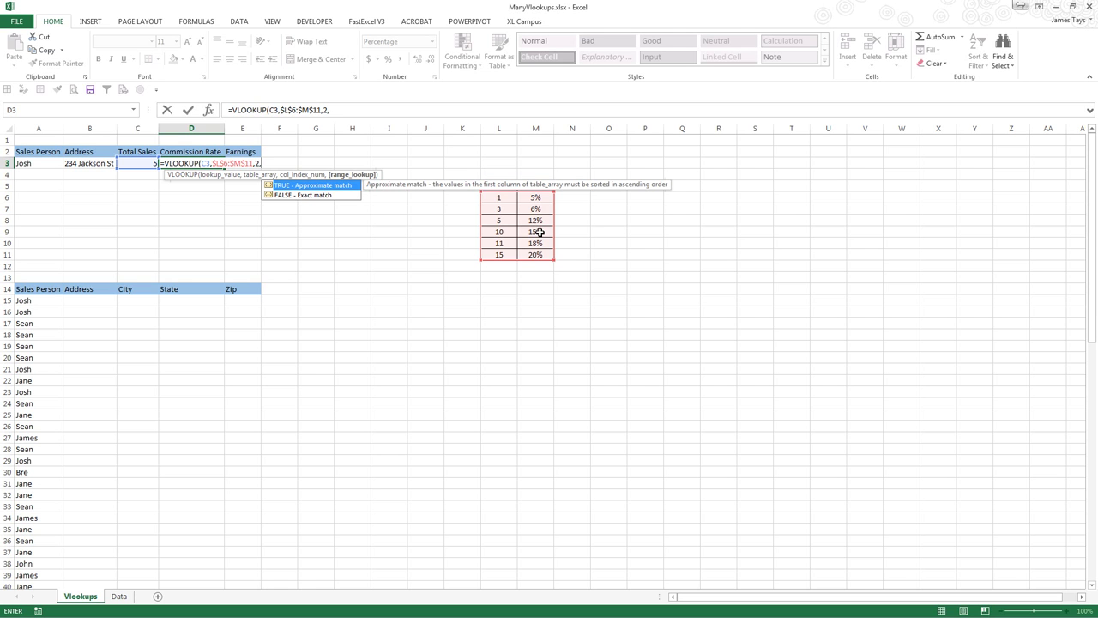
{"action": "type", "text": "true"}
{"action": "key", "text": "BackSpace"}
{"action": "key", "text": "BackSpace"}
{"action": "key", "text": "BackSpace"}
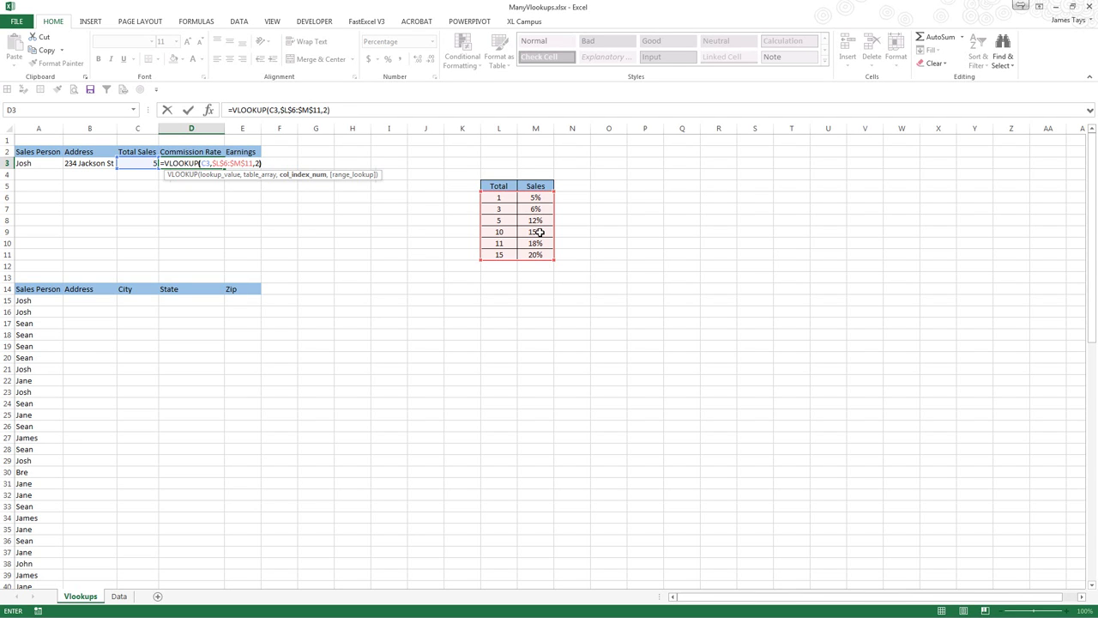
{"action": "type", "text": ")"}
{"action": "key", "text": "ctrl+Return"}
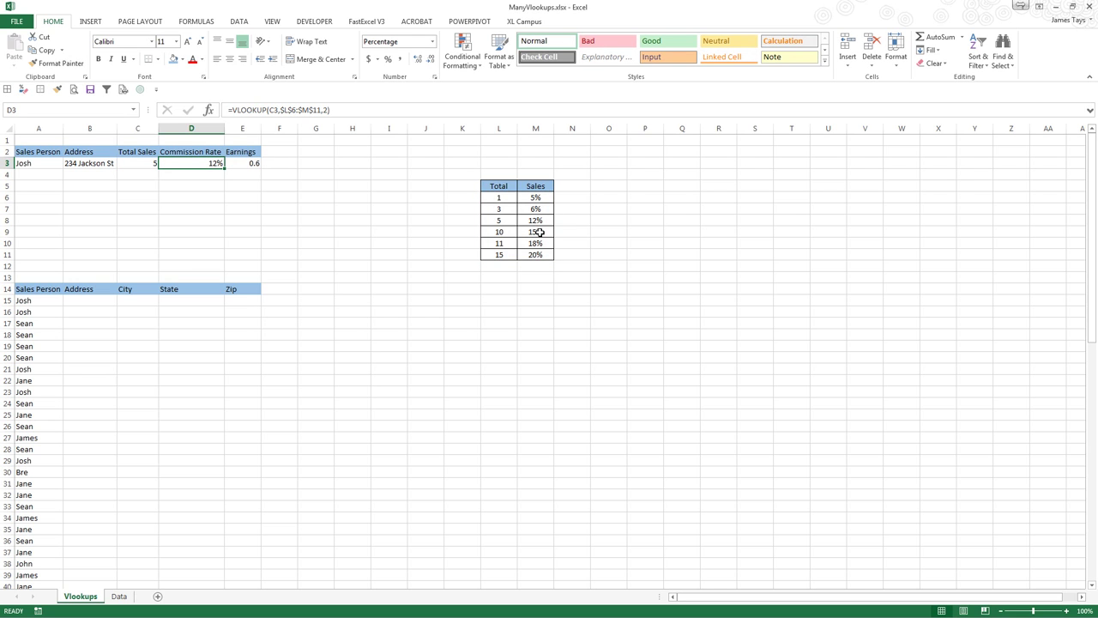
- Test the lookup formulas by choosing the first, third and fifth sales persons in turn from the validation list in A3
{"action": "left_click", "coordinate": [22, 163]}
{"action": "left_click", "coordinate": [67, 163]}
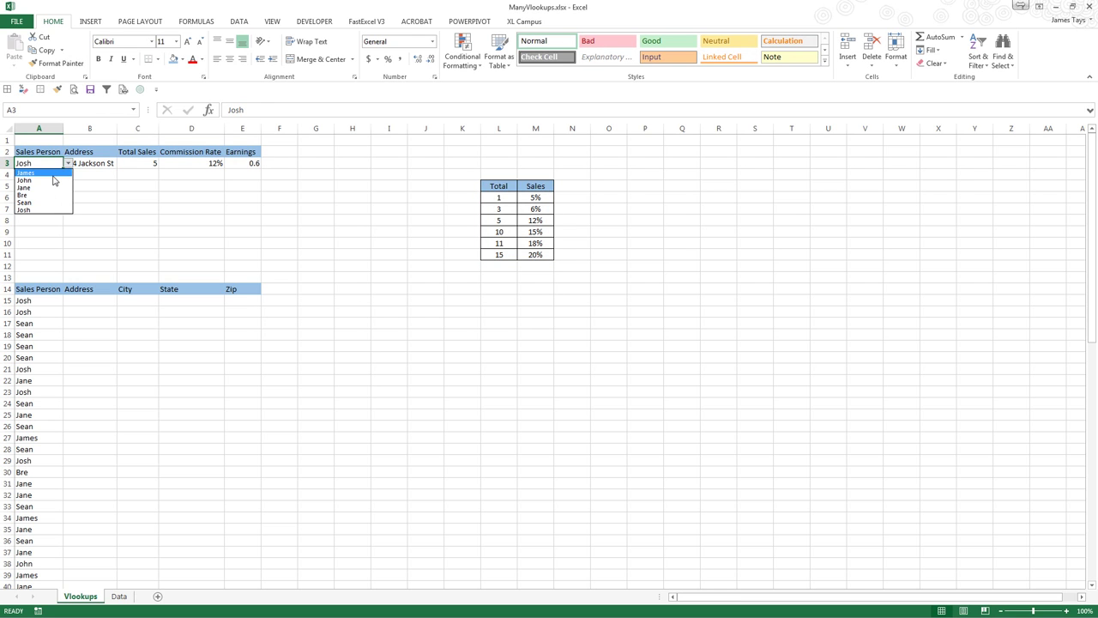
{"action": "left_click", "coordinate": [53, 180]}
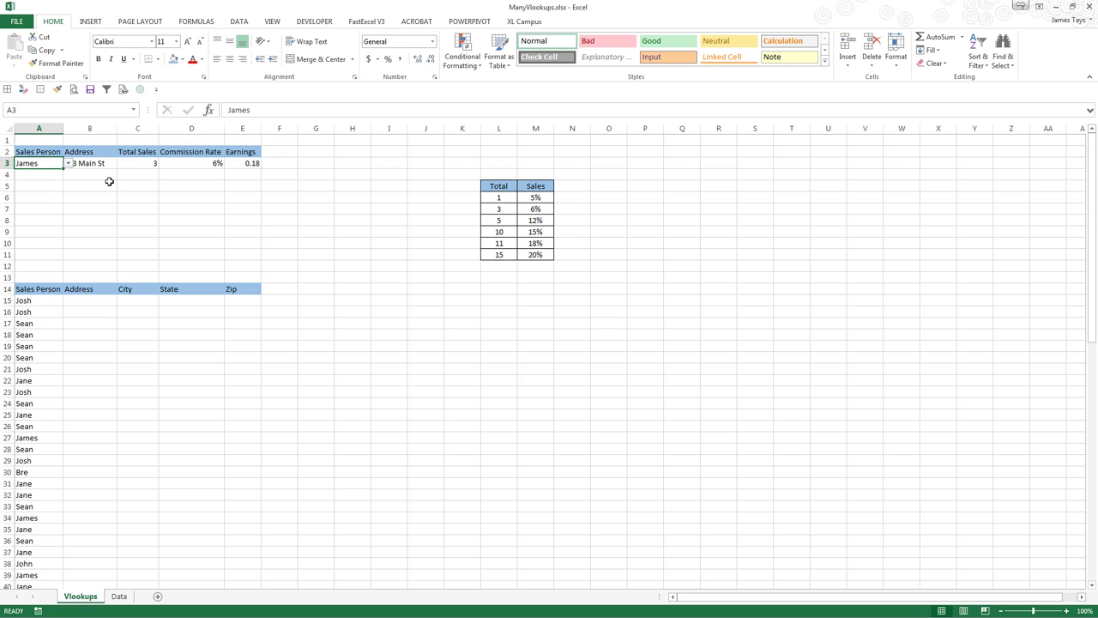
{"action": "left_click", "coordinate": [68, 163]}
{"action": "left_click", "coordinate": [55, 191]}
{"action": "left_click", "coordinate": [67, 163]}
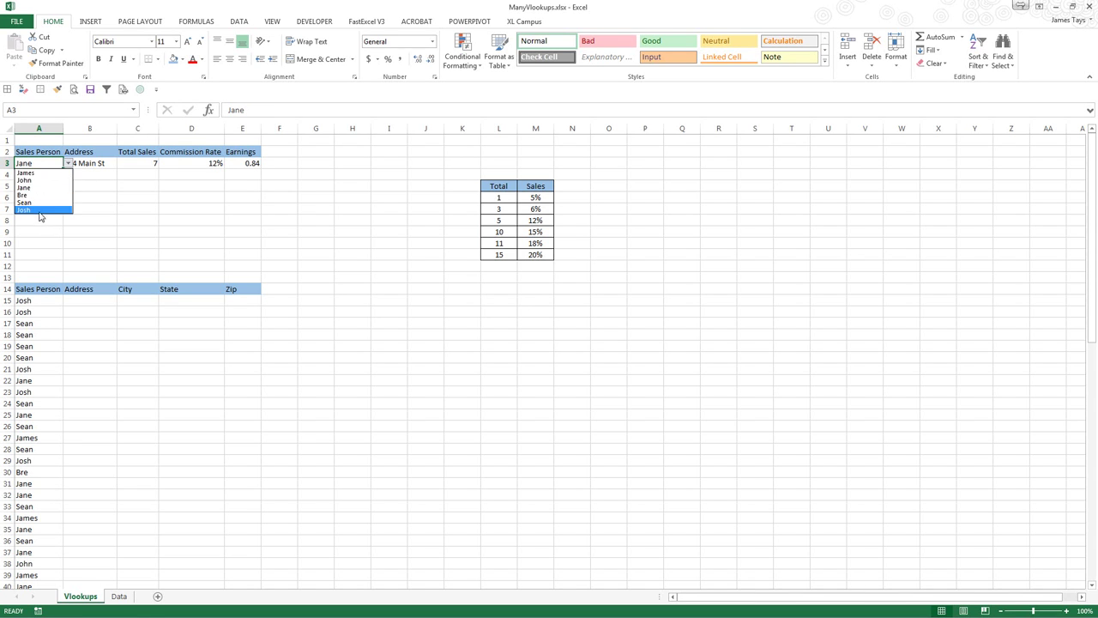
{"action": "left_click", "coordinate": [38, 202]}
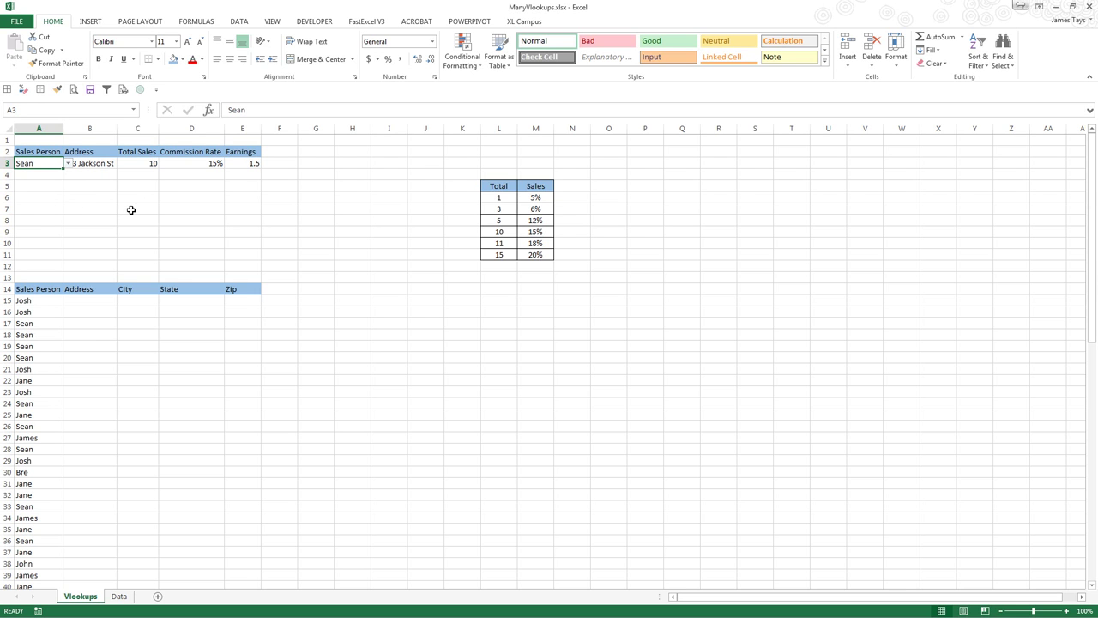
{"action": "left_click", "coordinate": [60, 206]}
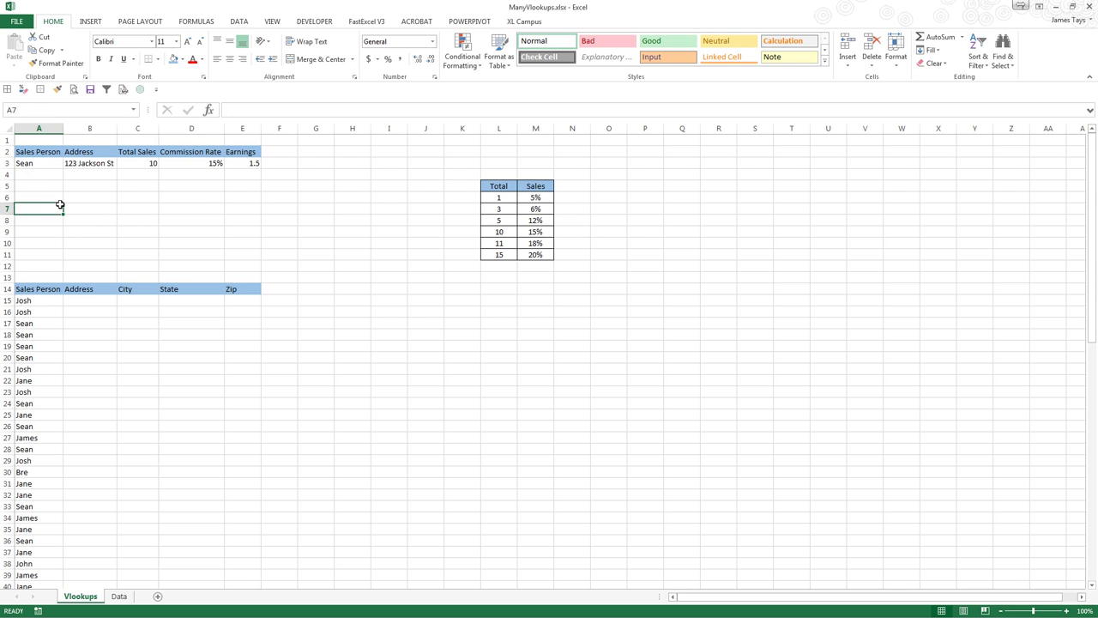
{"action": "left_click", "coordinate": [88, 303]}
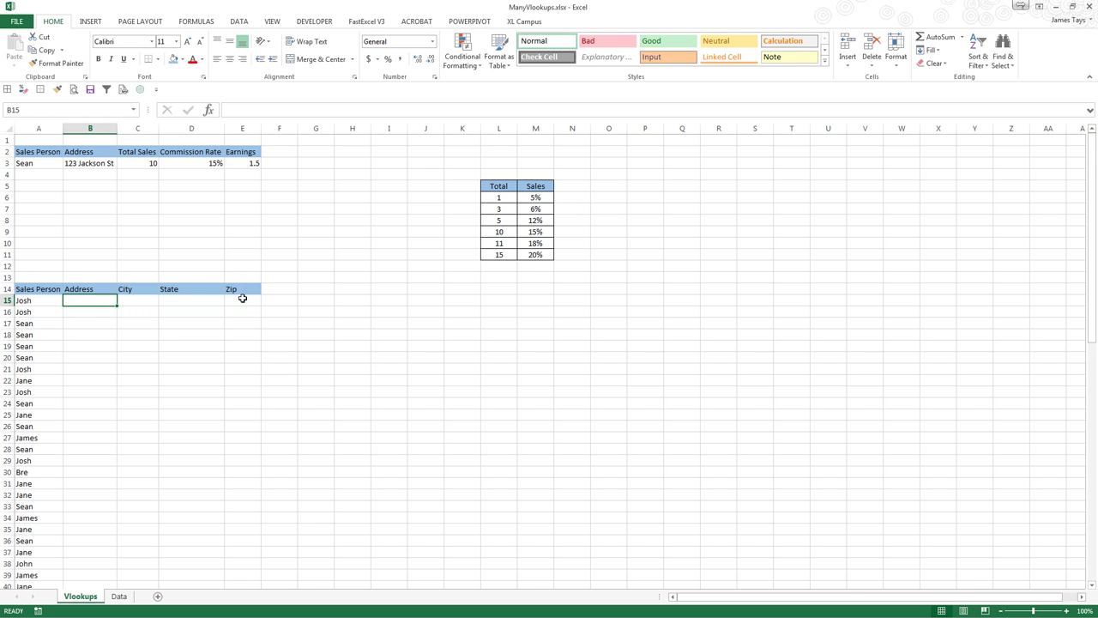
{"action": "scroll", "coordinate": [242, 301], "scroll_direction": "down", "scroll_amount": 10}
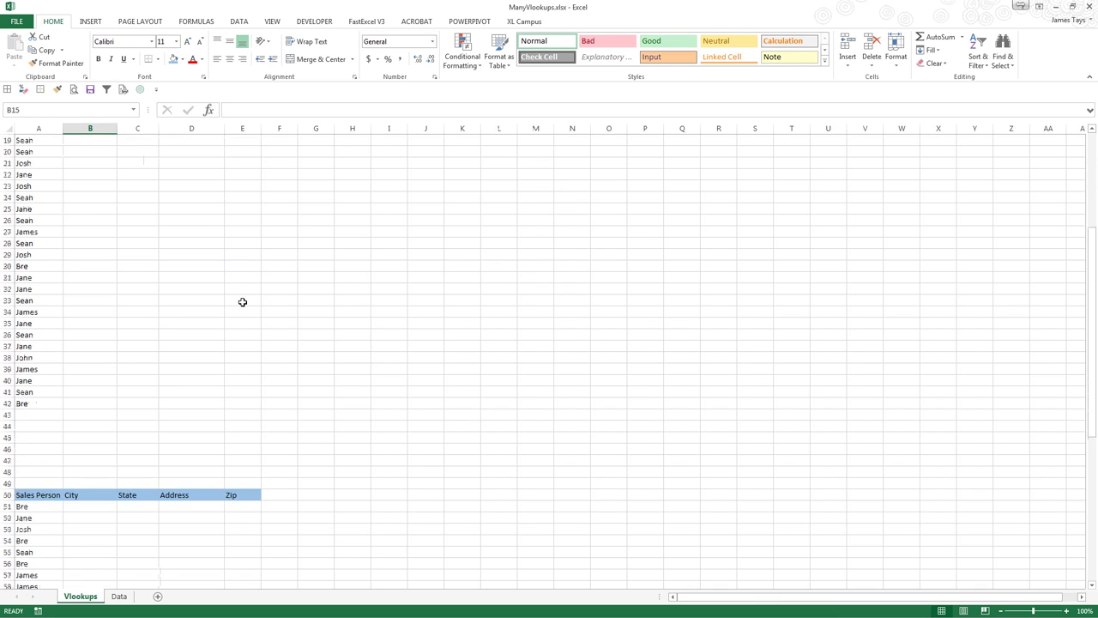
{"action": "scroll", "coordinate": [221, 306], "scroll_direction": "up", "scroll_amount": 10}
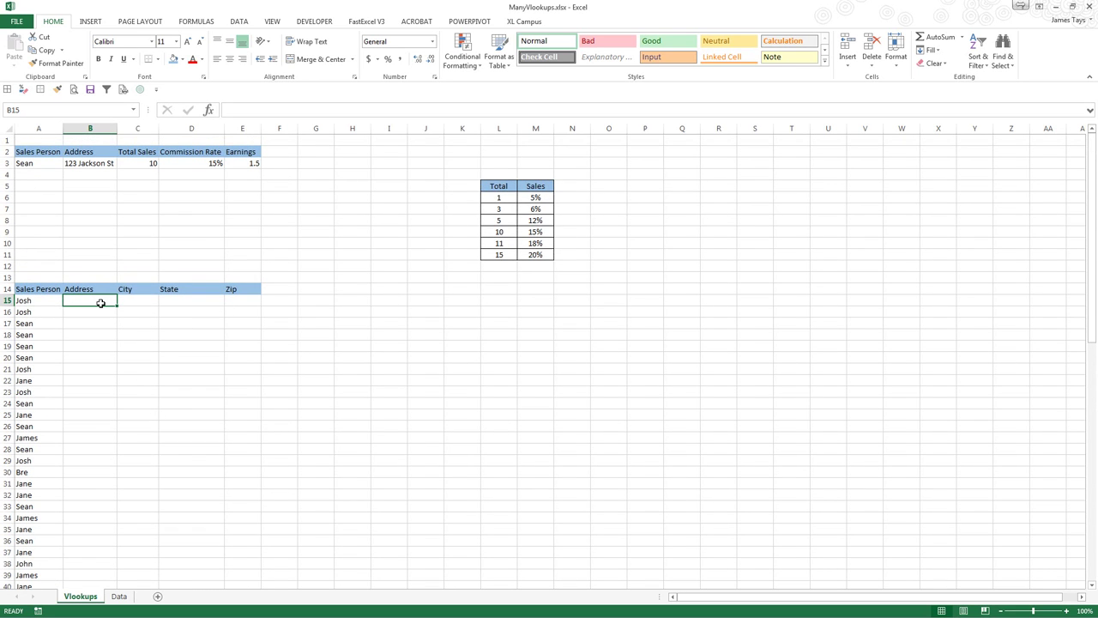
{"action": "type", "text": "="}
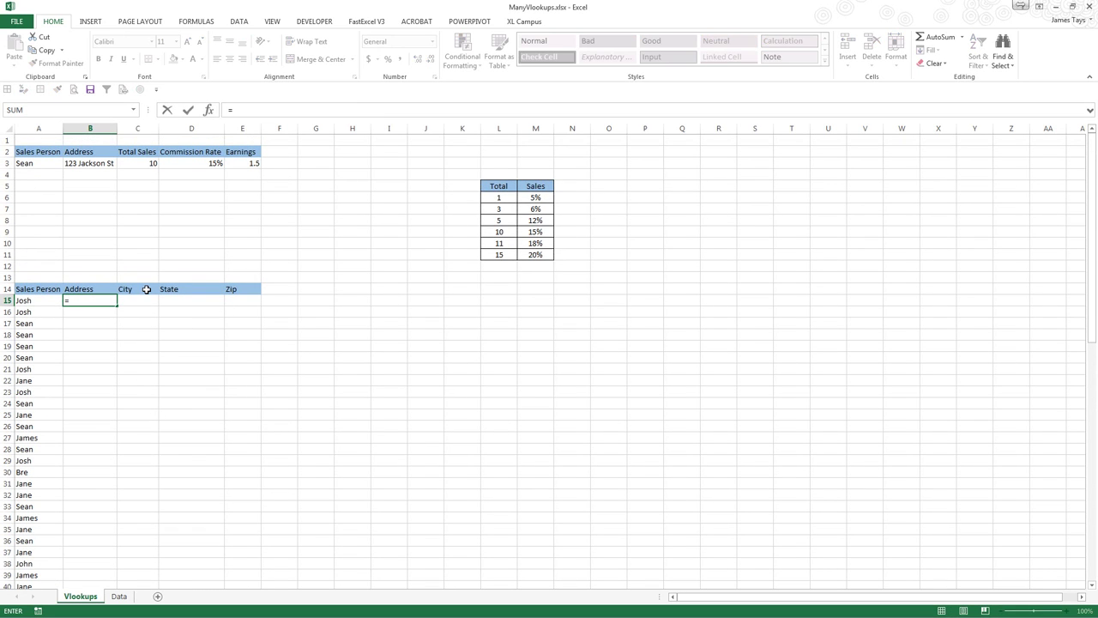
{"action": "type", "text": "vlo"}
{"action": "key", "text": "Tab"}
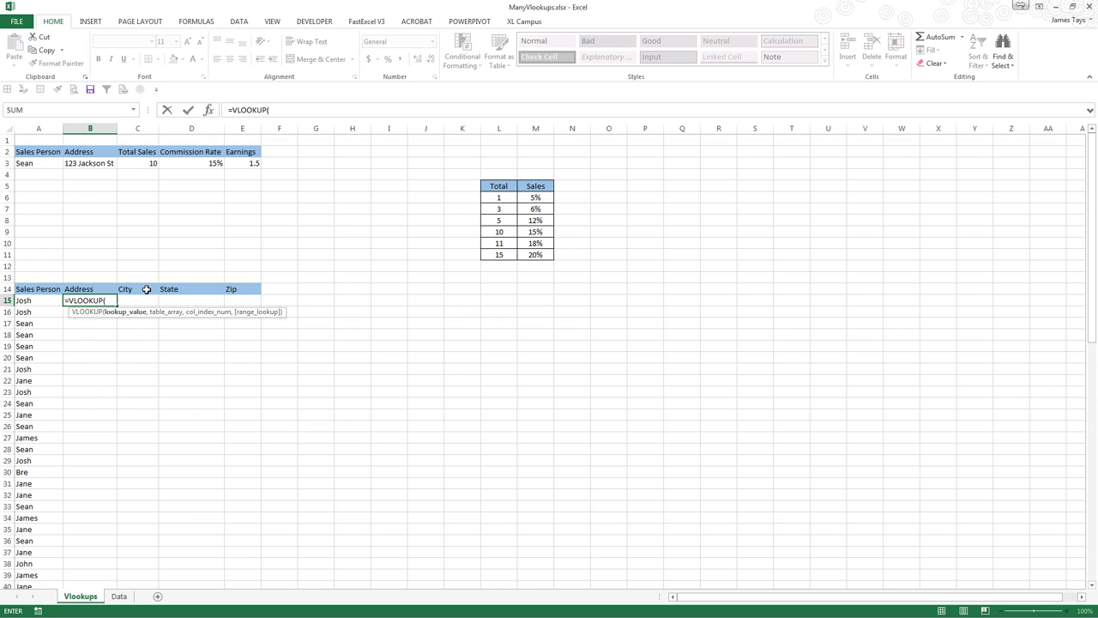
{"action": "key", "text": "Left"}
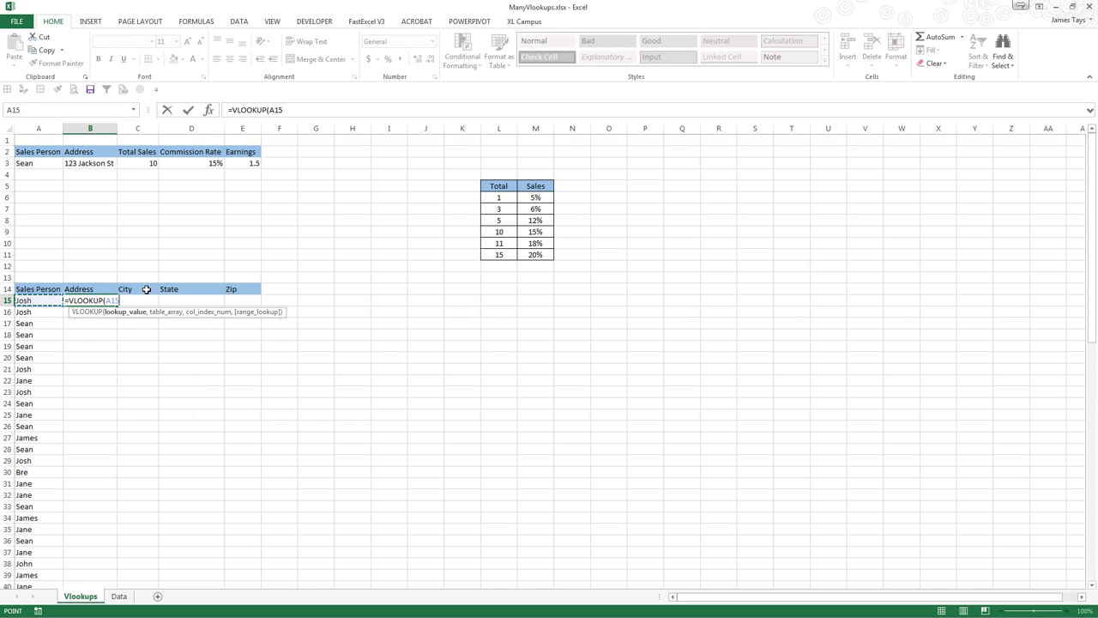
{"action": "type", "text": ",Data"}
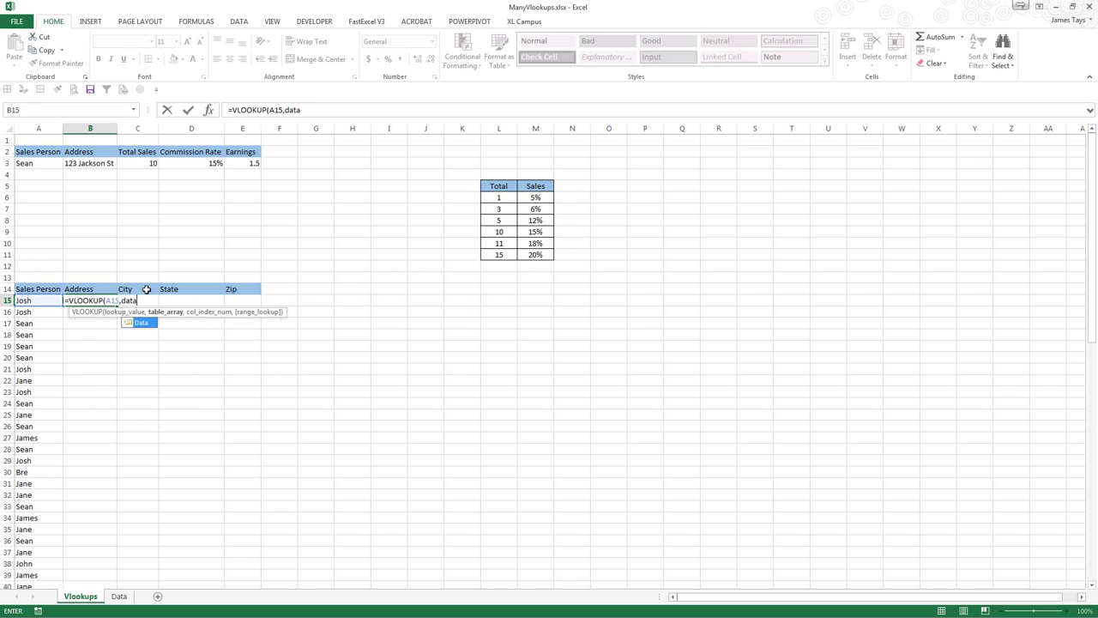
{"action": "type", "text": ","}
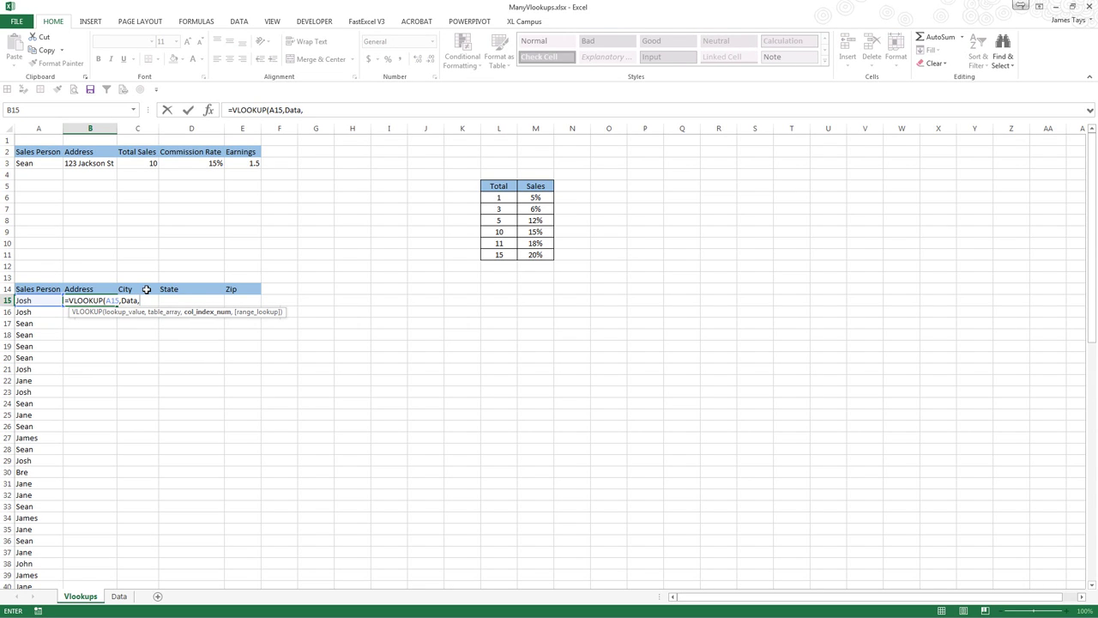
{"action": "key", "text": "Escape"}
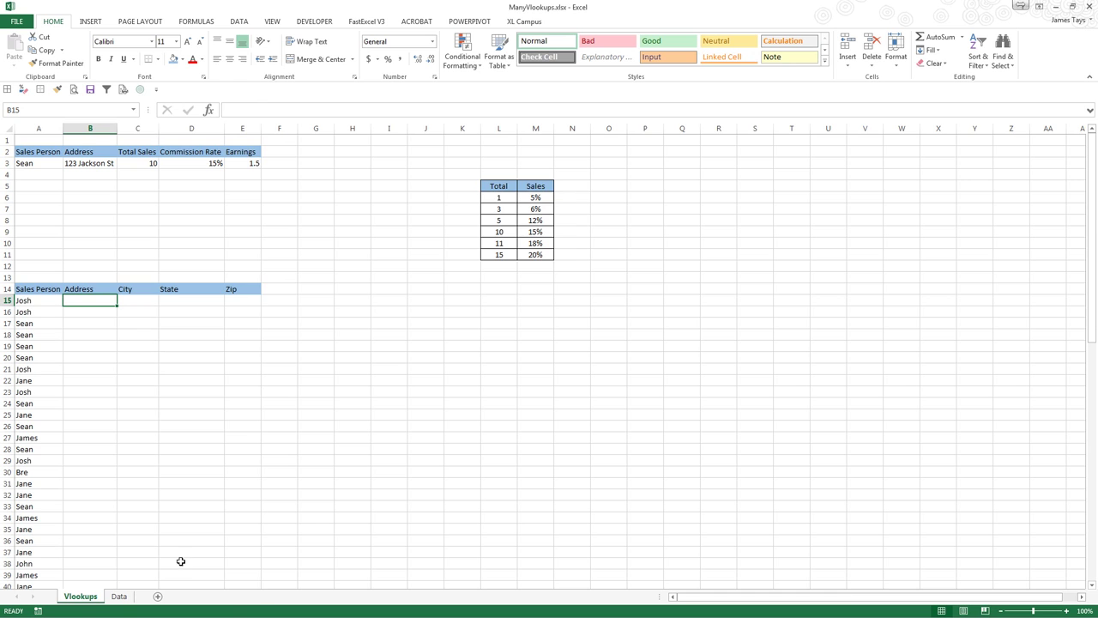
- Check the column order on the Data sheet, then move the Address to Zip headers to C14:F14 and enter Phone in B14
{"action": "left_click", "coordinate": [119, 597]}
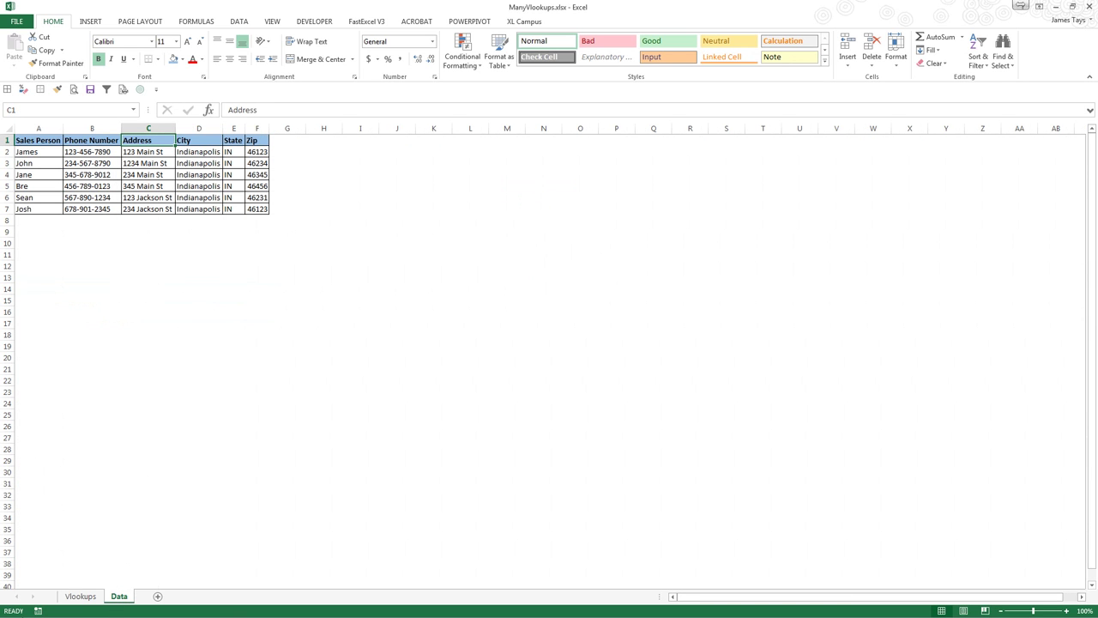
{"action": "left_click", "coordinate": [74, 599]}
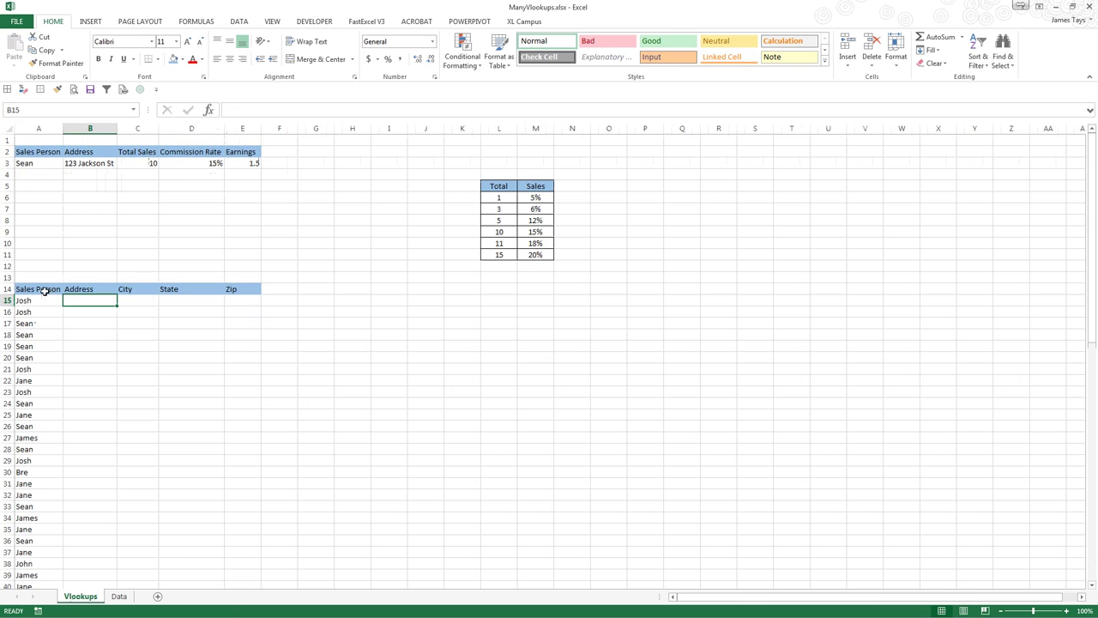
{"action": "left_click_drag", "start_coordinate": [77, 289], "coordinate": [240, 289]}
{"action": "left_click", "coordinate": [95, 290]}
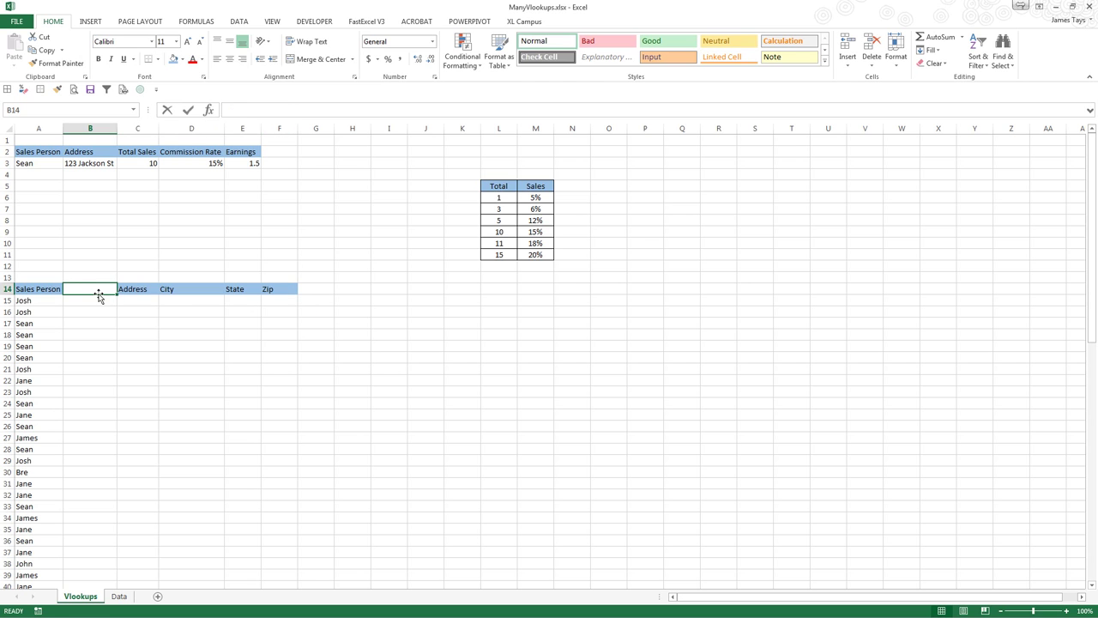
{"action": "type", "text": "Phone"}
{"action": "left_click", "coordinate": [100, 294]}
- Copy the header formatting from A14 to the Phone header in B14
{"action": "left_click", "coordinate": [48, 288]}
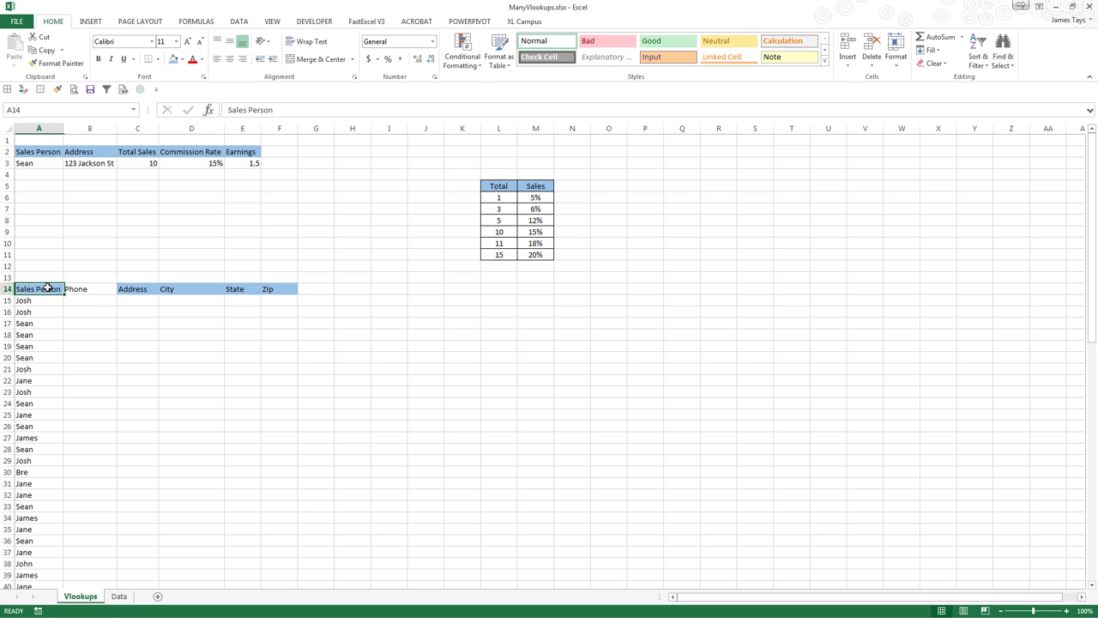
{"action": "left_click", "coordinate": [57, 89]}
{"action": "left_click", "coordinate": [81, 289]}
- Begin a lookup formula in cell B15 with =VLOOKUP(A15,Data,COLUMNS($A1:B1) so the column index adjusts across columns
{"action": "left_click", "coordinate": [91, 301]}
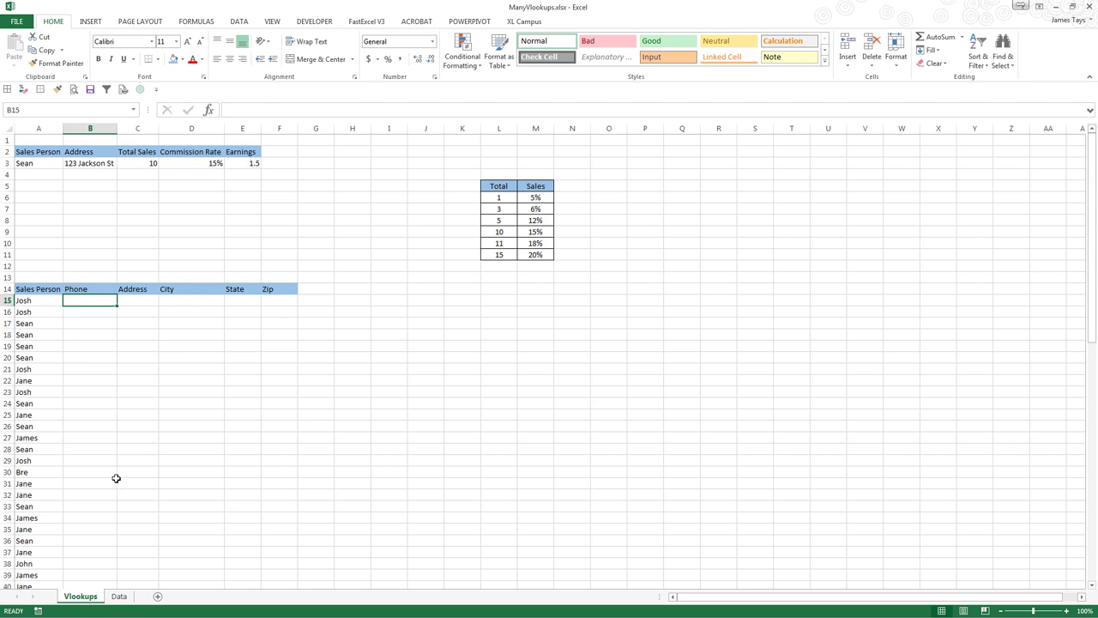
{"action": "type", "text": "=vlo"}
{"action": "key", "text": "Tab"}
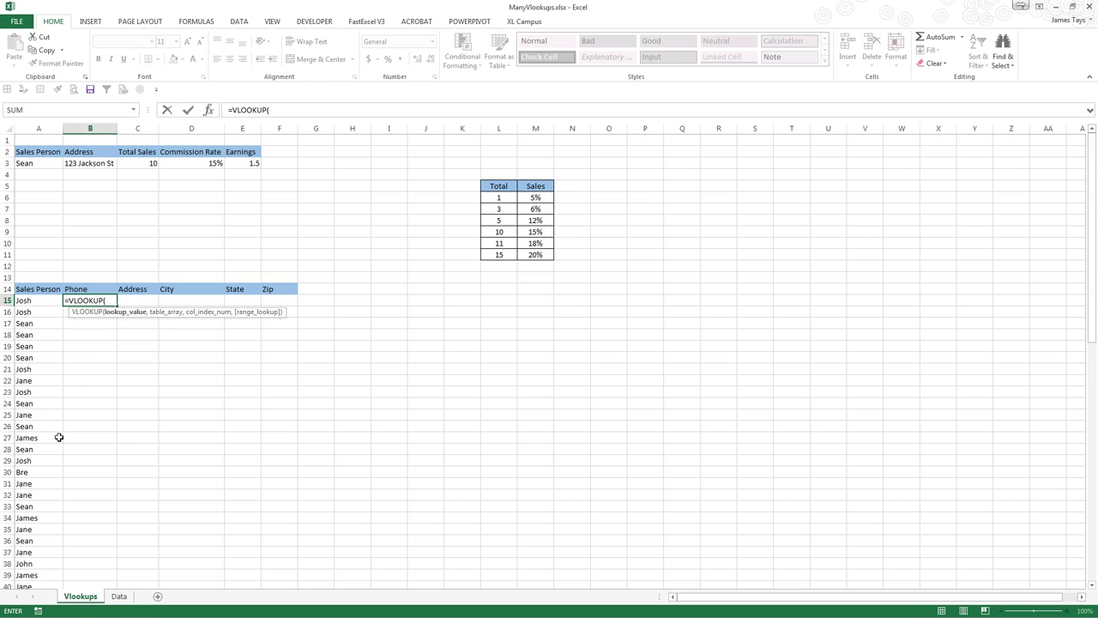
{"action": "key", "text": "Left"}
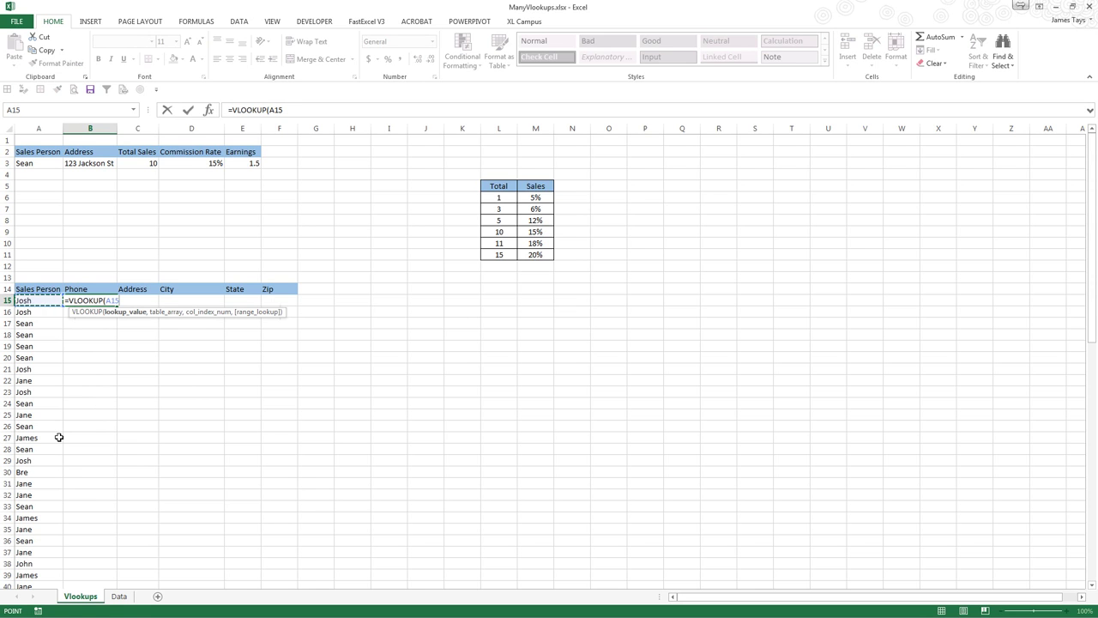
{"action": "type", "text": ","}
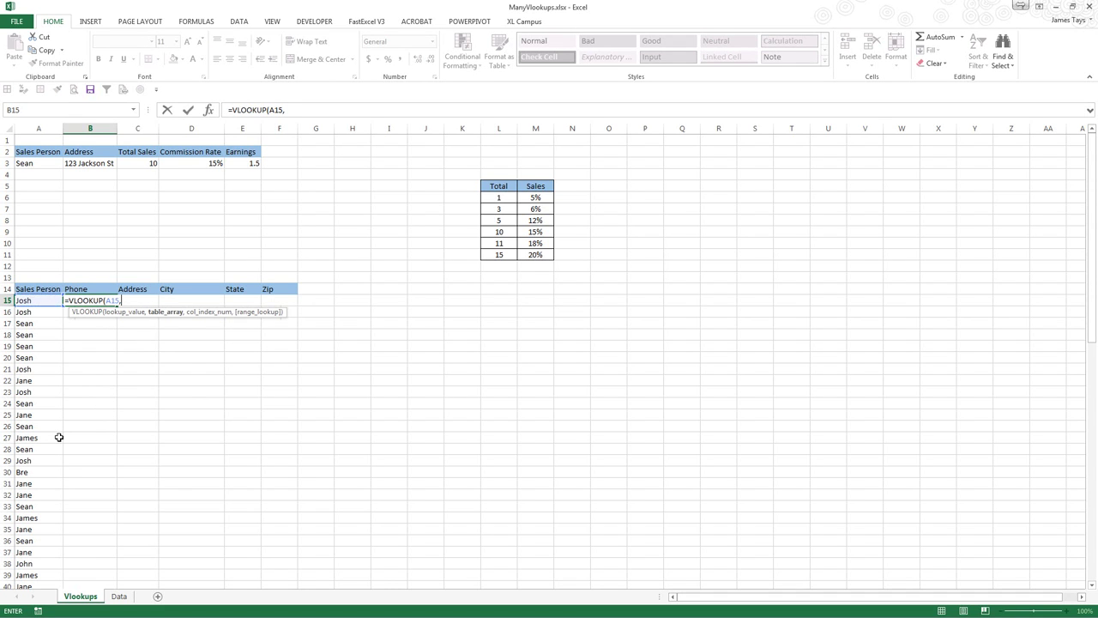
{"action": "type", "text": "da"}
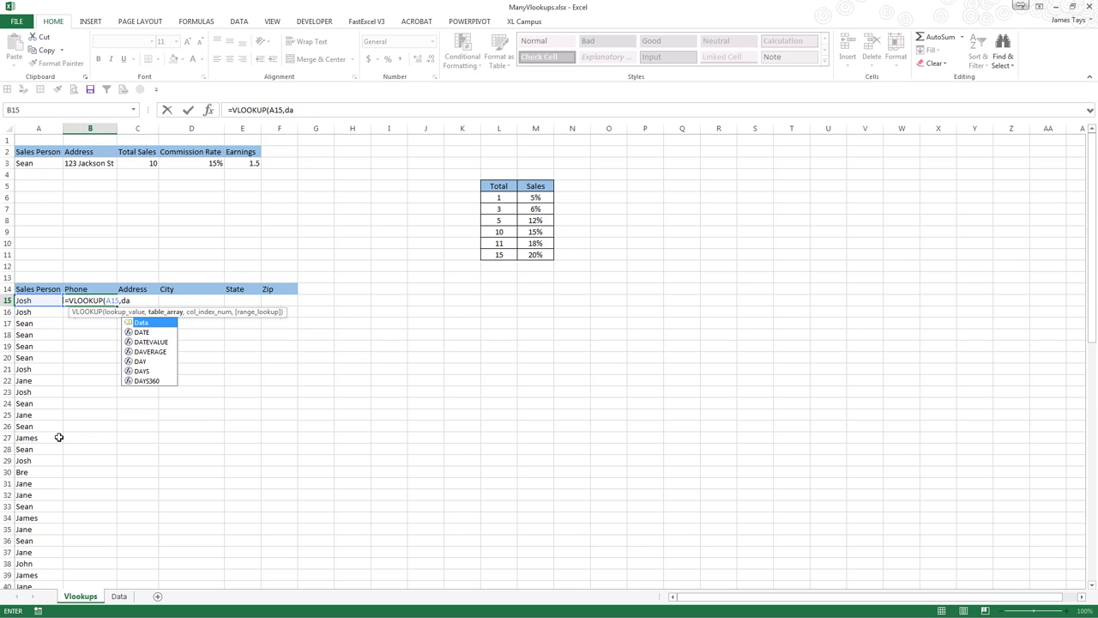
{"action": "key", "text": "Tab"}
{"action": "type", "text": ","}
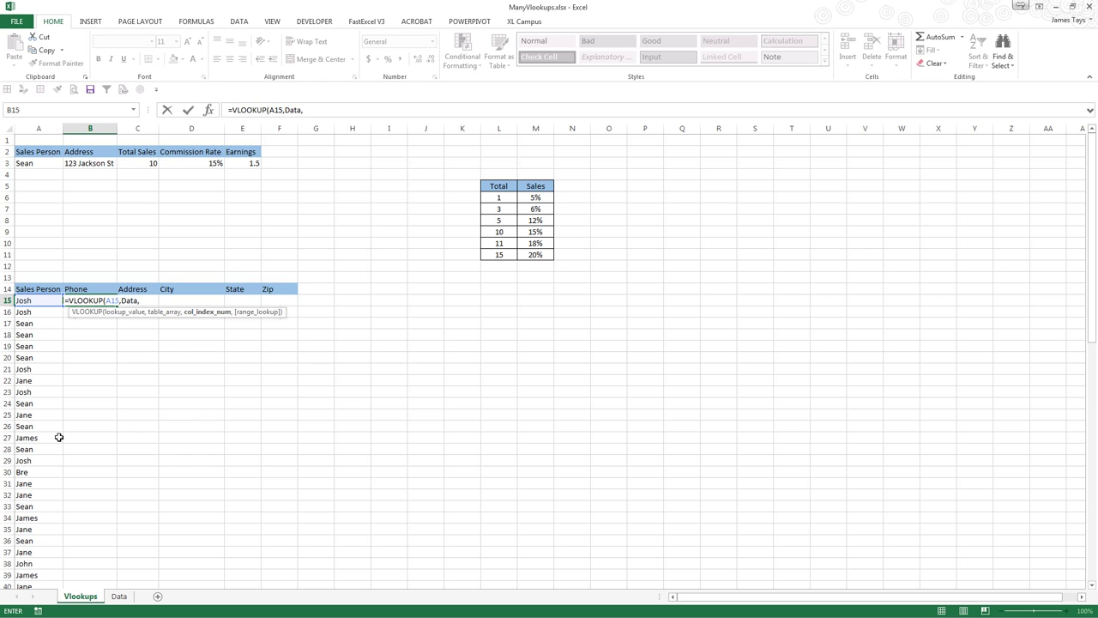
{"action": "type", "text": "col"}
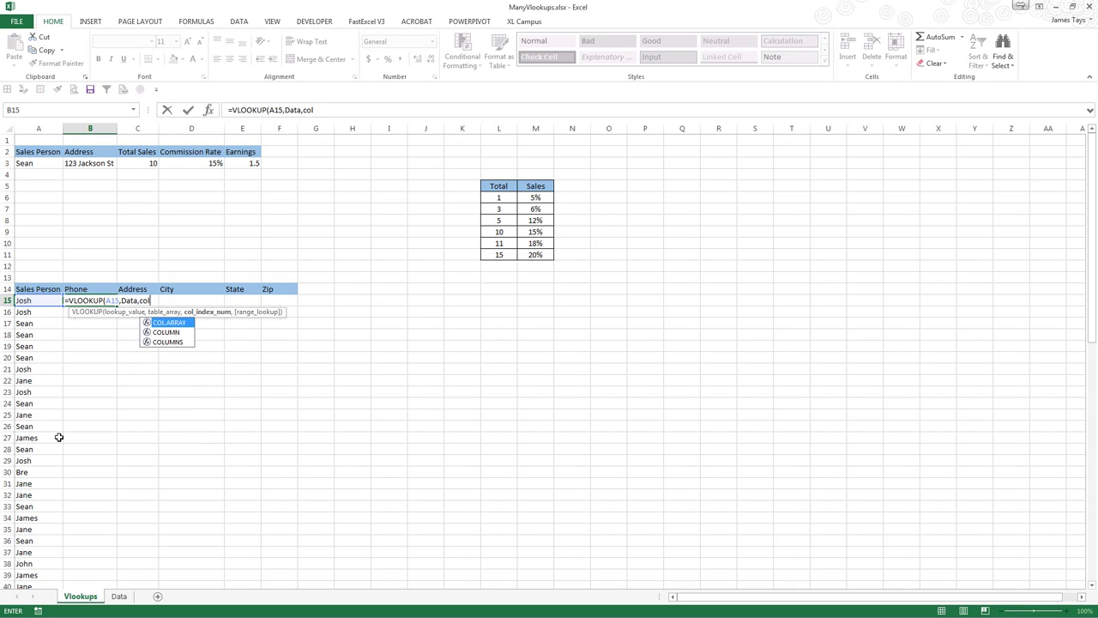
{"action": "key", "text": "Down"}
{"action": "key", "text": "Down"}
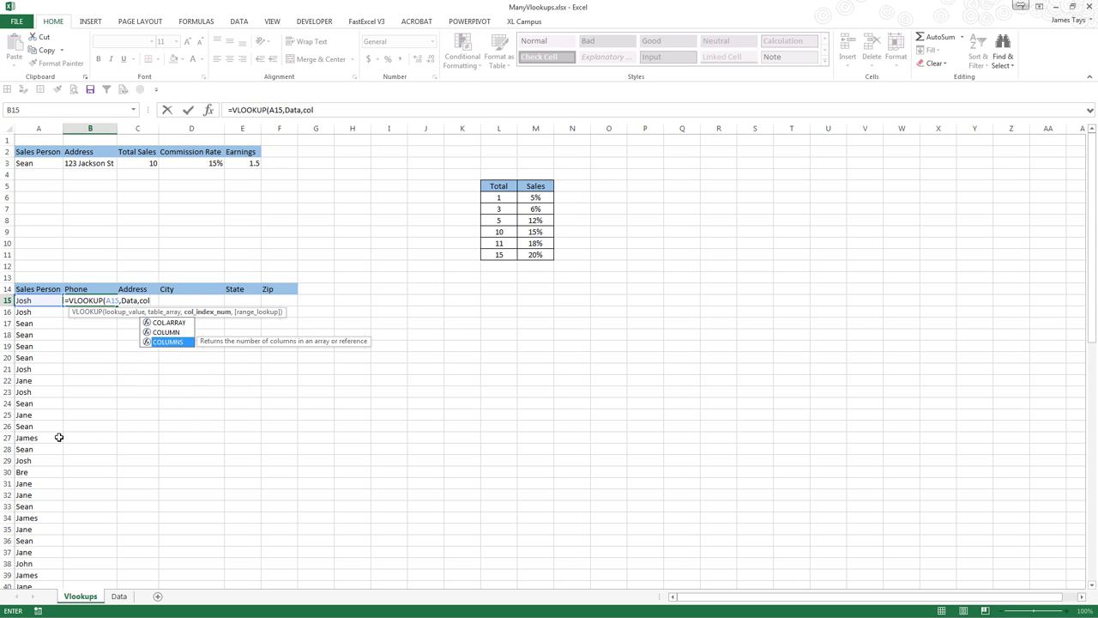
{"action": "key", "text": "Tab"}
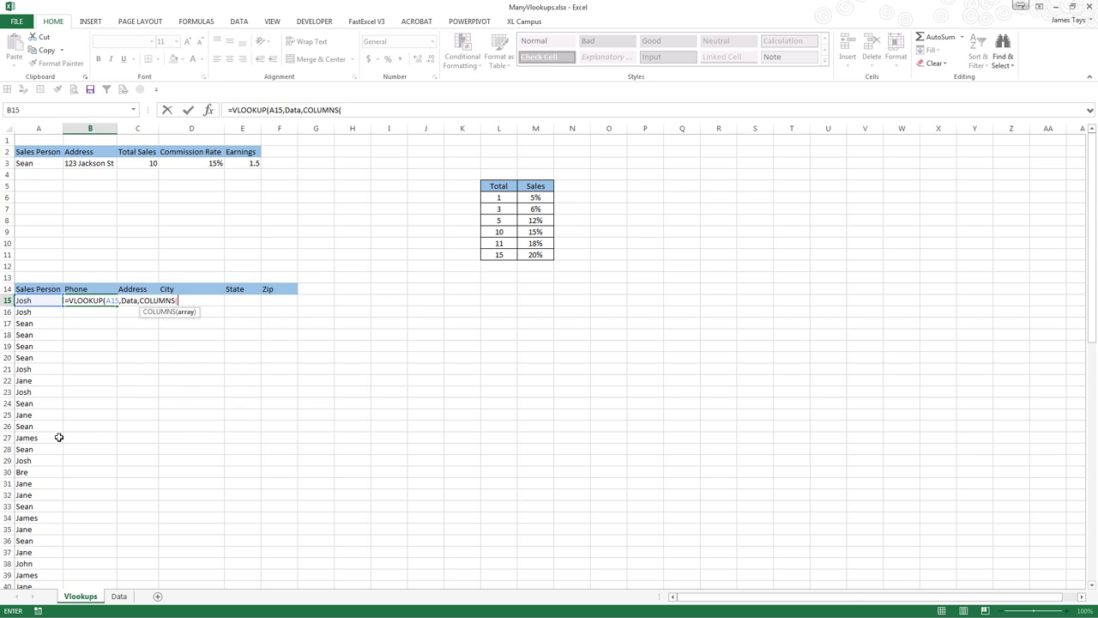
{"action": "type", "text": "$A1"}
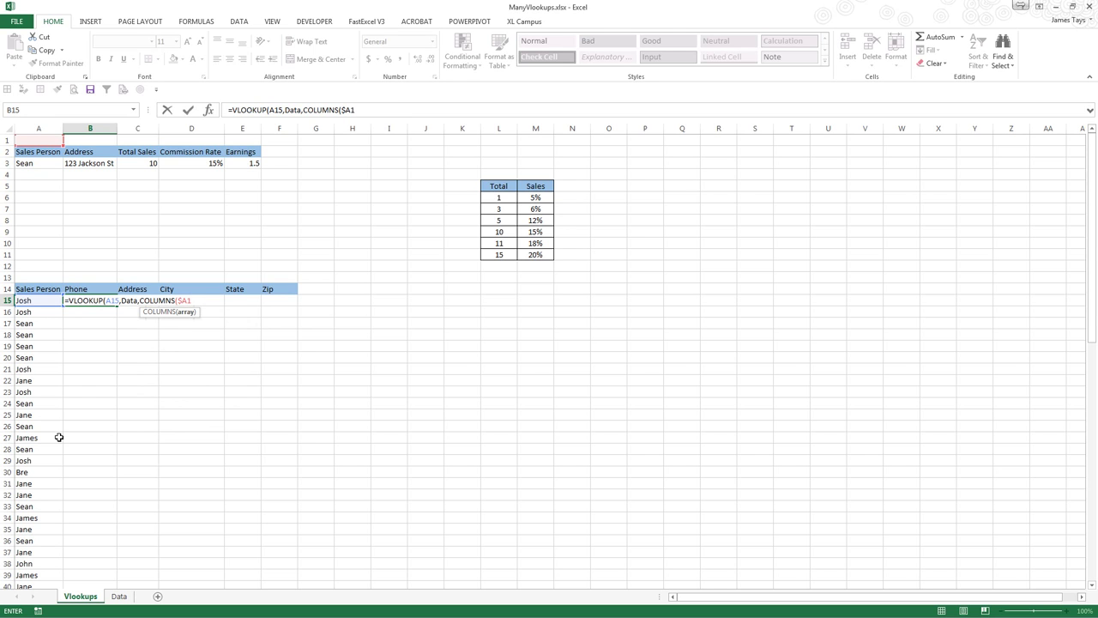
{"action": "type", "text": ":B1"}
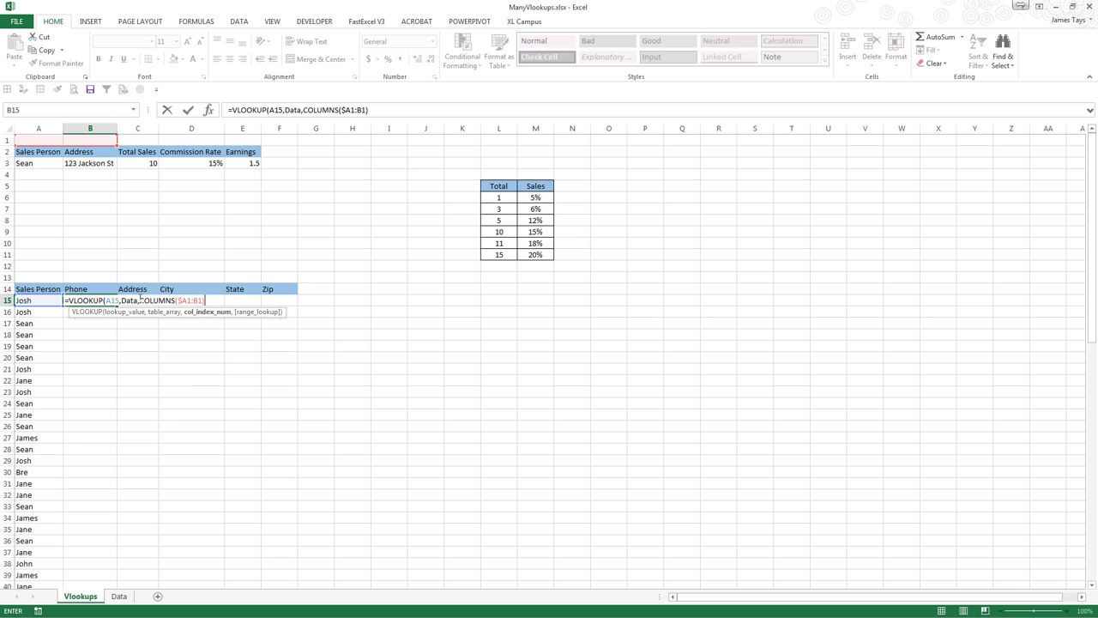
- Evaluate the COLUMNS($A1:B1) part inside the B15 formula and restore the original expression
{"action": "left_click_drag", "start_coordinate": [142, 300], "coordinate": [190, 300]}
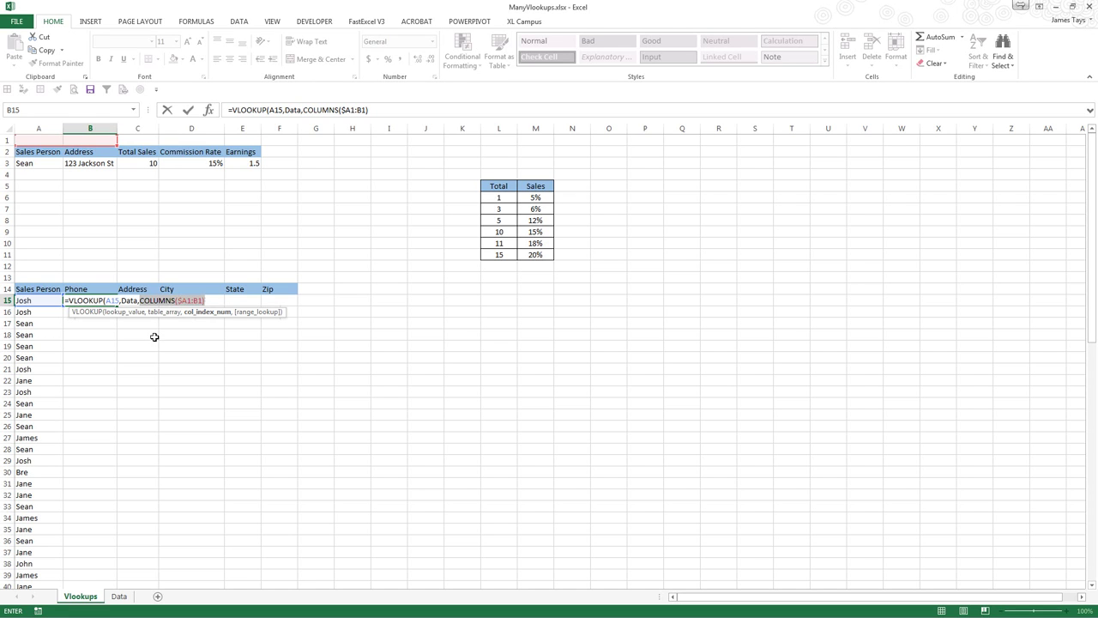
{"action": "key", "text": "F9"}
{"action": "key", "text": "ctrl+z"}
{"action": "left_click", "coordinate": [209, 302]}
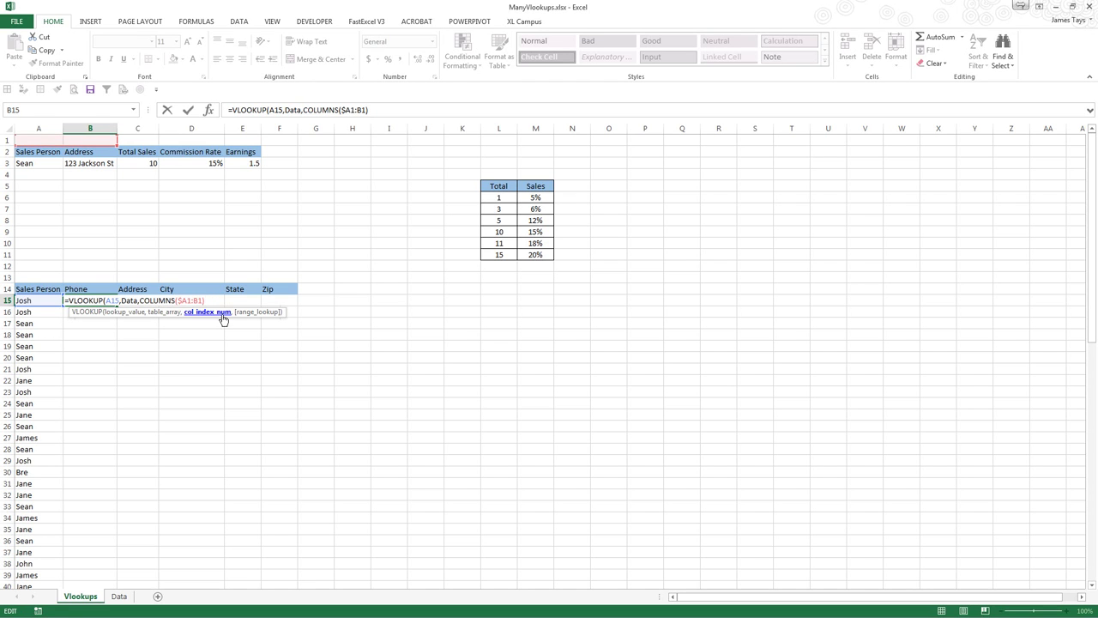
- Complete the B15 formula with 0 for an exact match and fill it across to F15
{"action": "type", "text": ","}
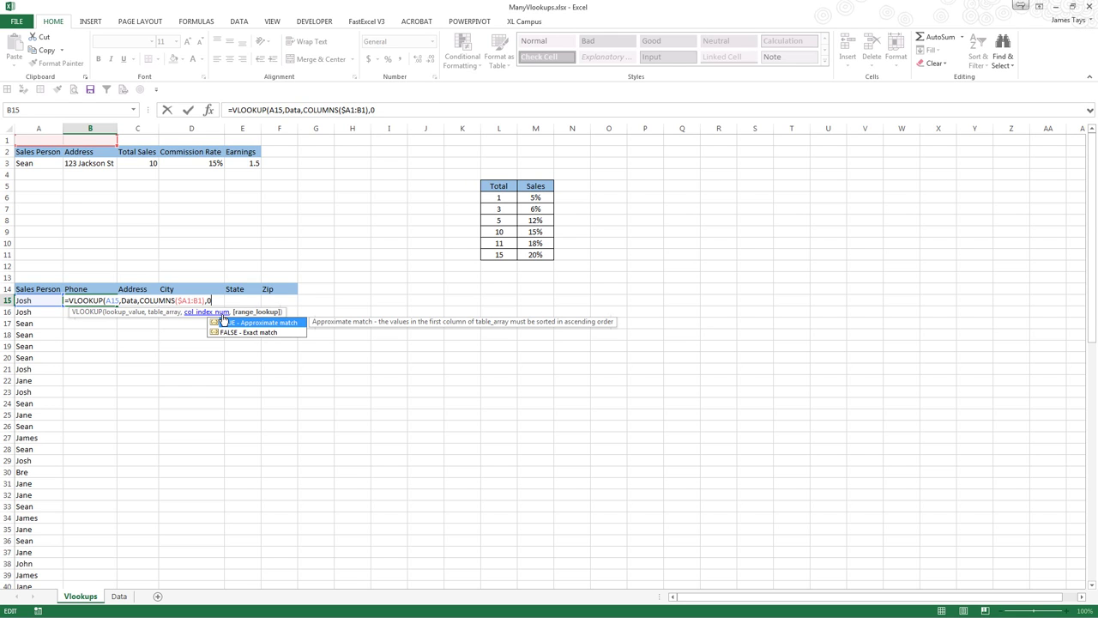
{"action": "type", "text": "0)"}
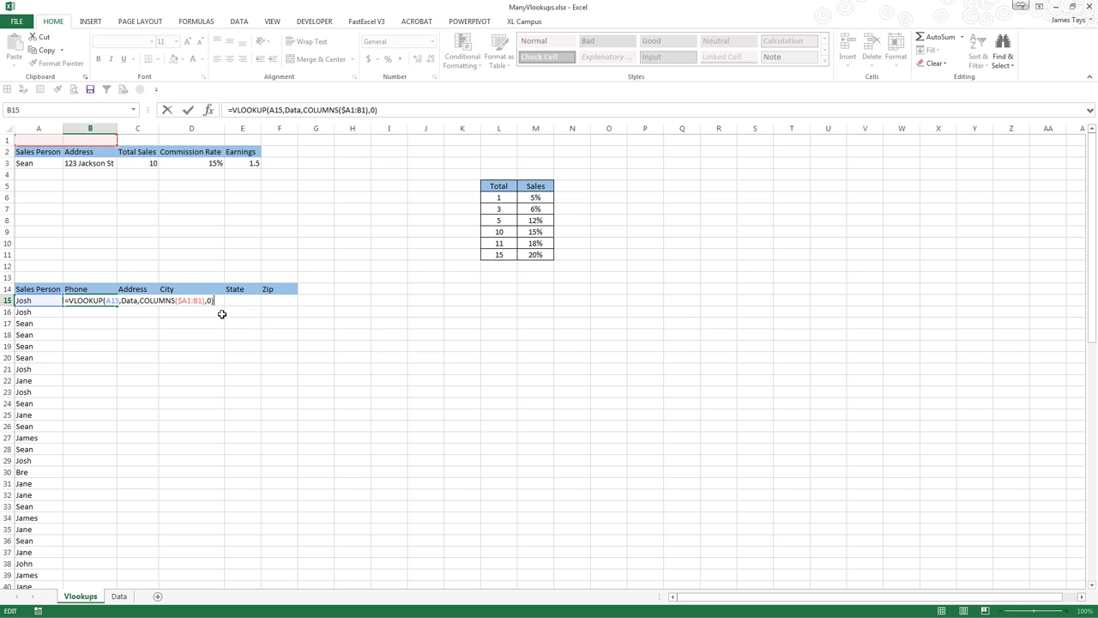
{"action": "key", "text": "ctrl+Return"}
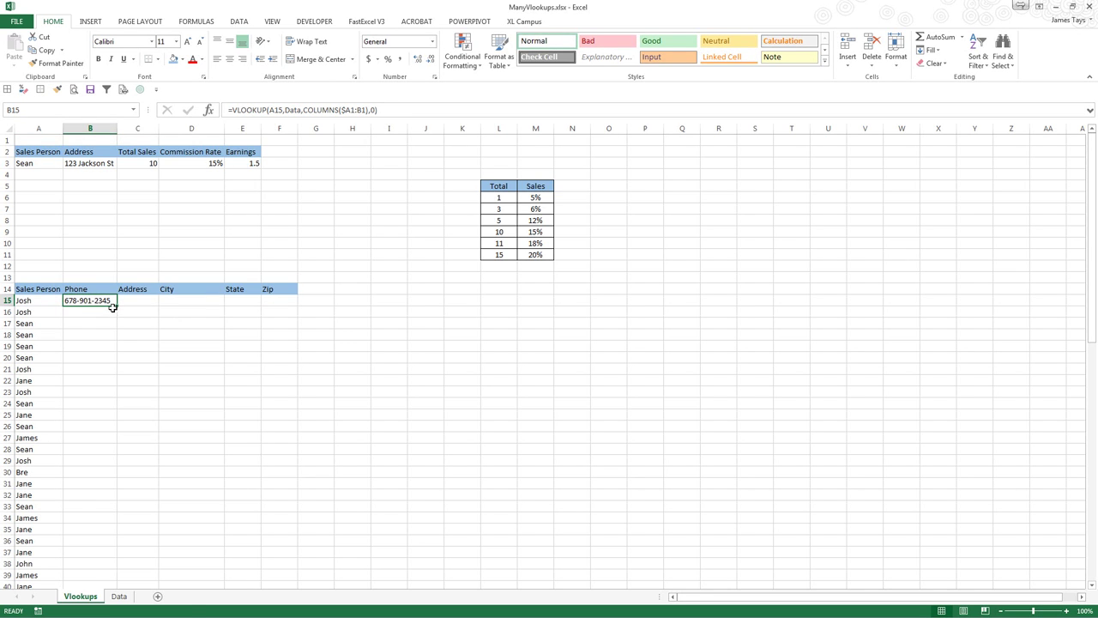
{"action": "left_click_drag", "start_coordinate": [112, 306], "coordinate": [288, 308]}
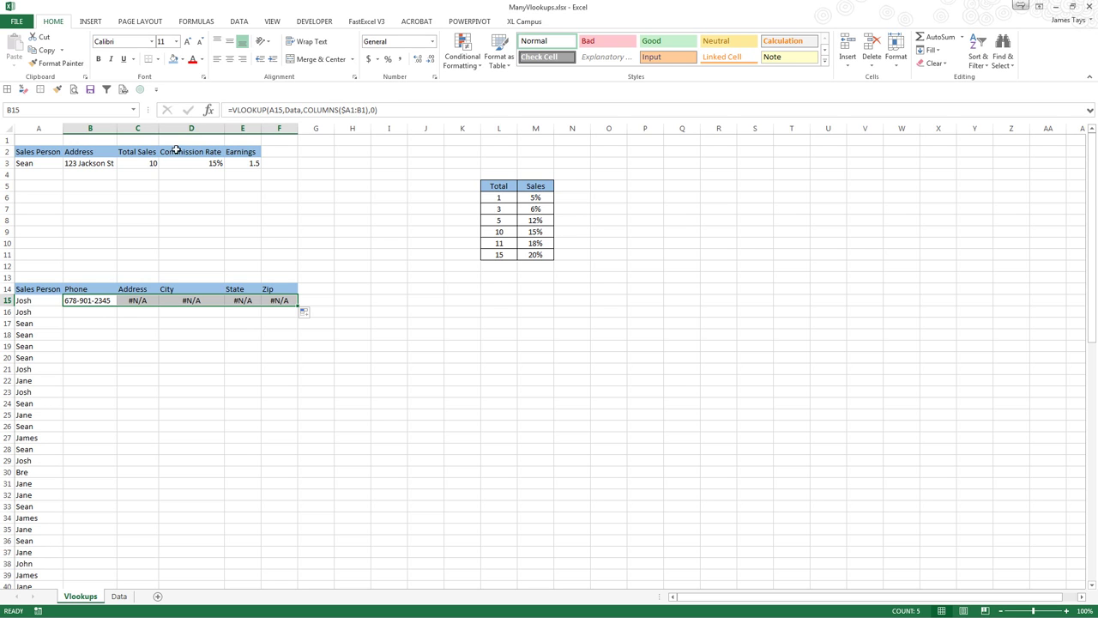
- Change the lookup value to $A15 in the formulas across B15:F15, giving =VLOOKUP($A15,Data,COLUMNS($A1:B1),0) in B15
{"action": "left_click", "coordinate": [279, 112]}
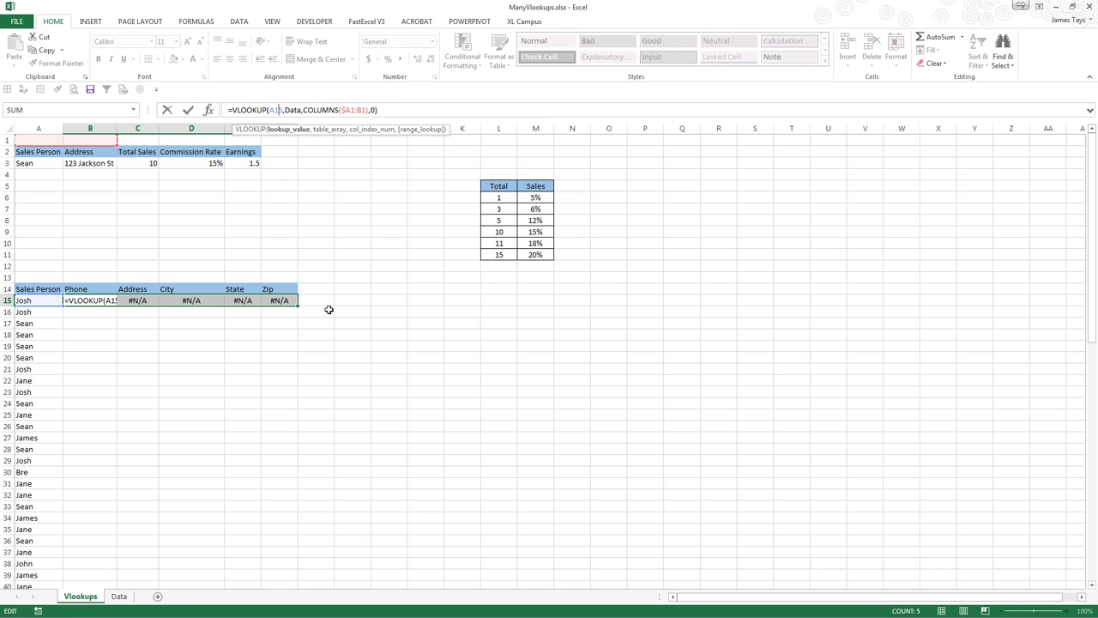
{"action": "key", "text": "F4"}
{"action": "key", "text": "F4"}
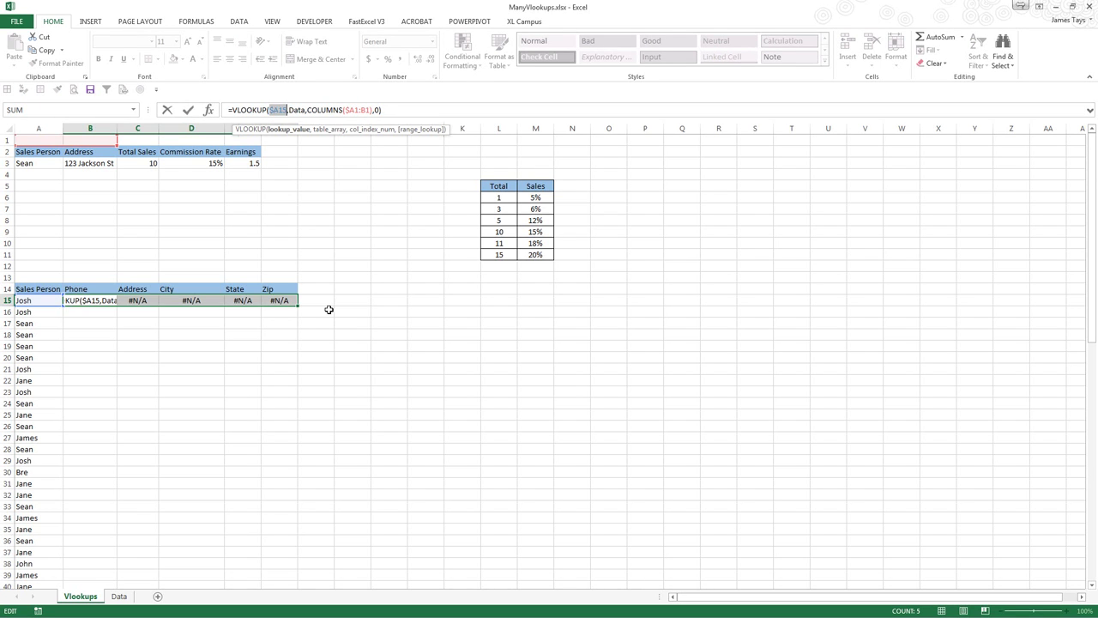
{"action": "key", "text": "ctrl+Return"}
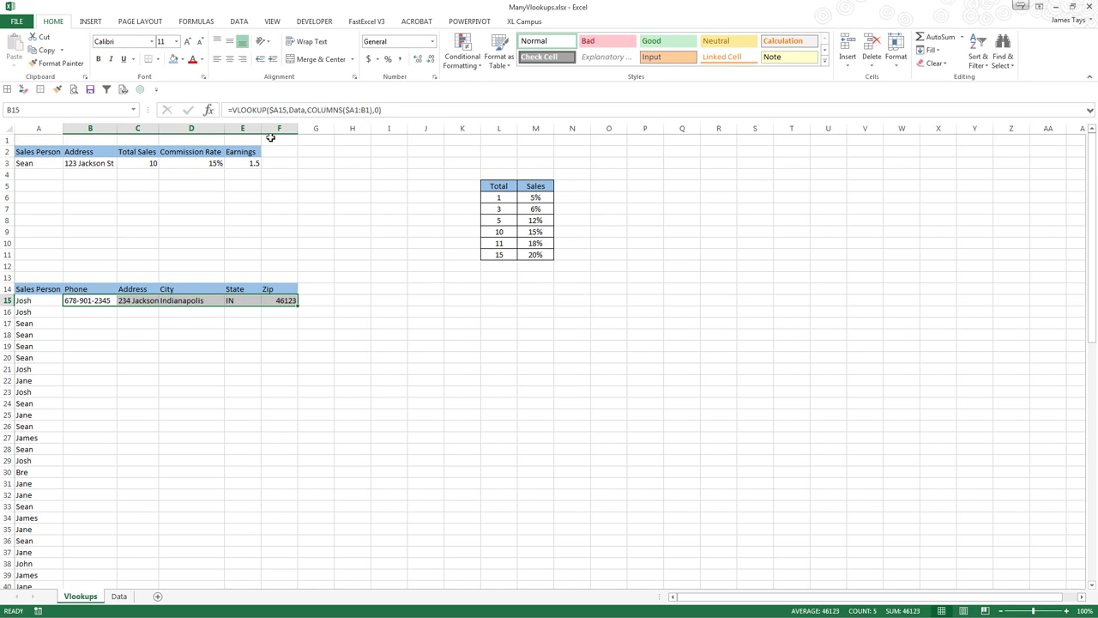
{"action": "left_click", "coordinate": [284, 111]}
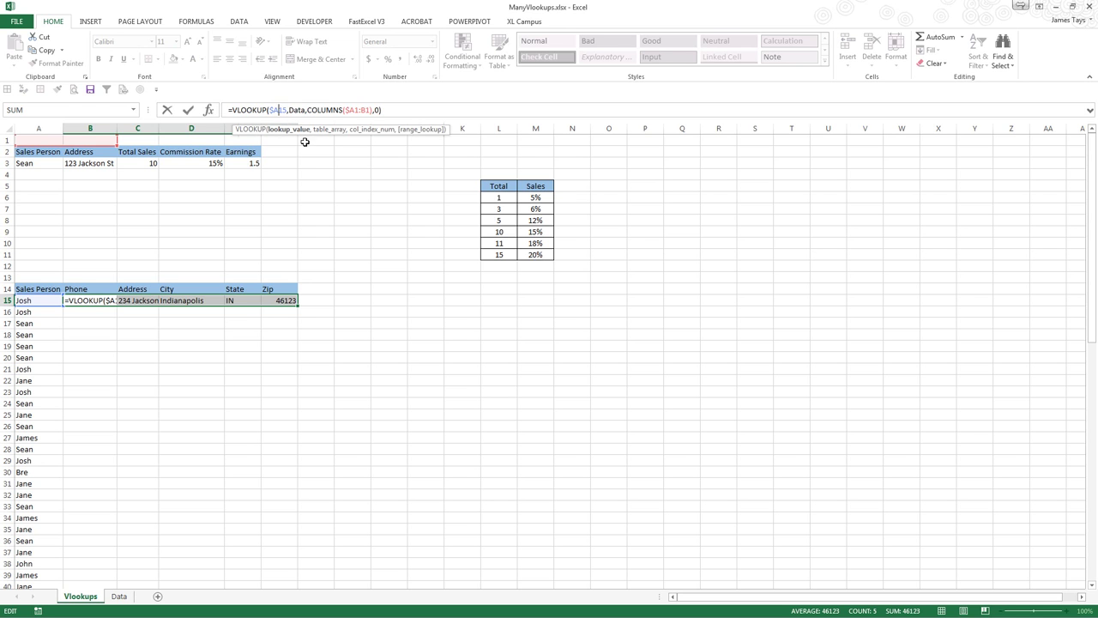
{"action": "key", "text": "ctrl+Return"}
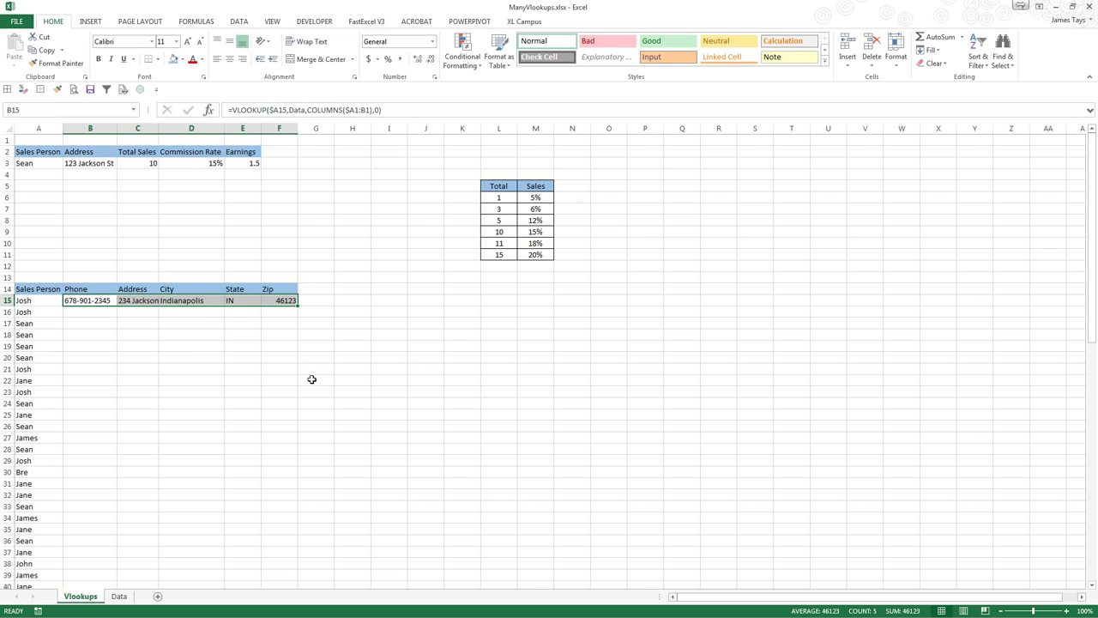
- Autofit the widths of columns A to F on the Vlookups sheet
{"action": "left_click", "coordinate": [57, 129]}
{"action": "left_click_drag", "start_coordinate": [57, 129], "coordinate": [269, 124]}
{"action": "double_click", "coordinate": [261, 128]}
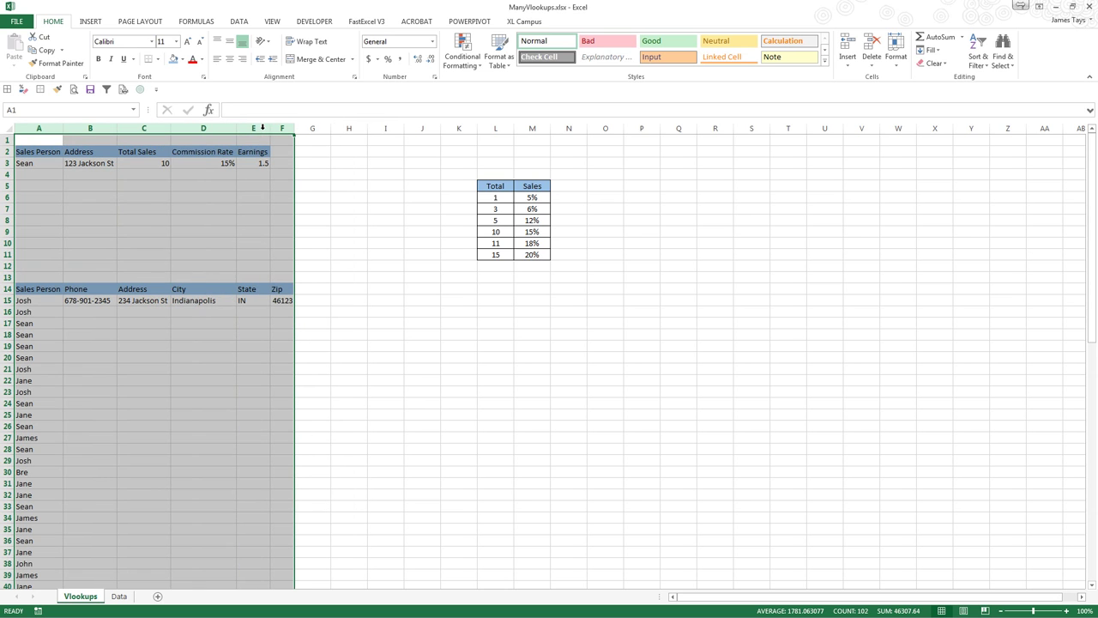
{"action": "left_click", "coordinate": [78, 311]}
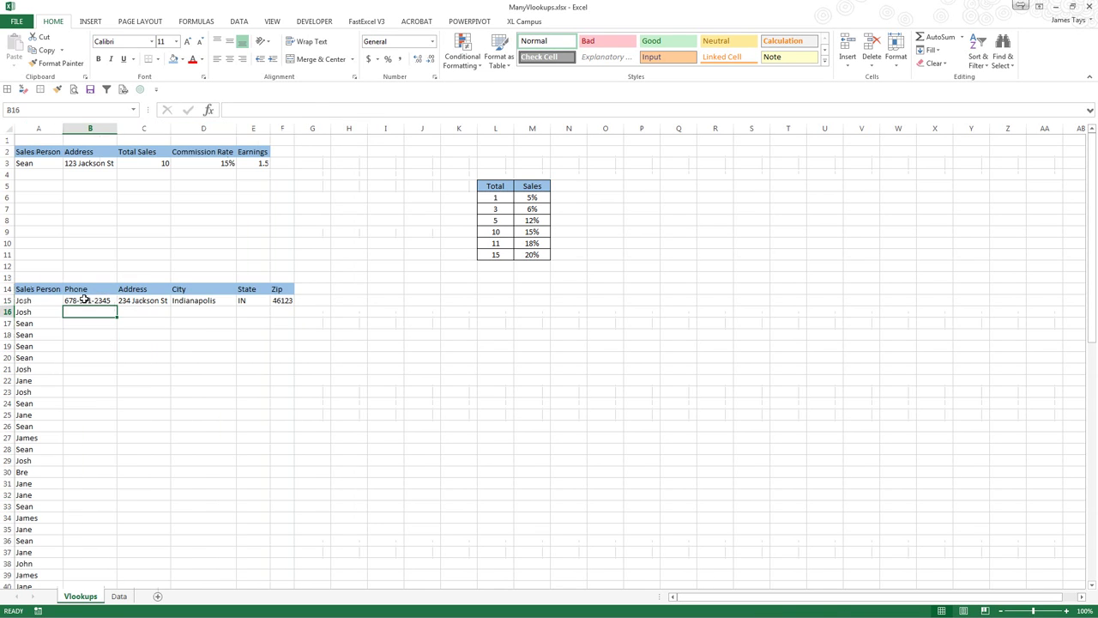
- Fill the lookup formulas in B15:F15 down the sales person list to row 42
{"action": "left_click_drag", "start_coordinate": [85, 300], "coordinate": [290, 308]}
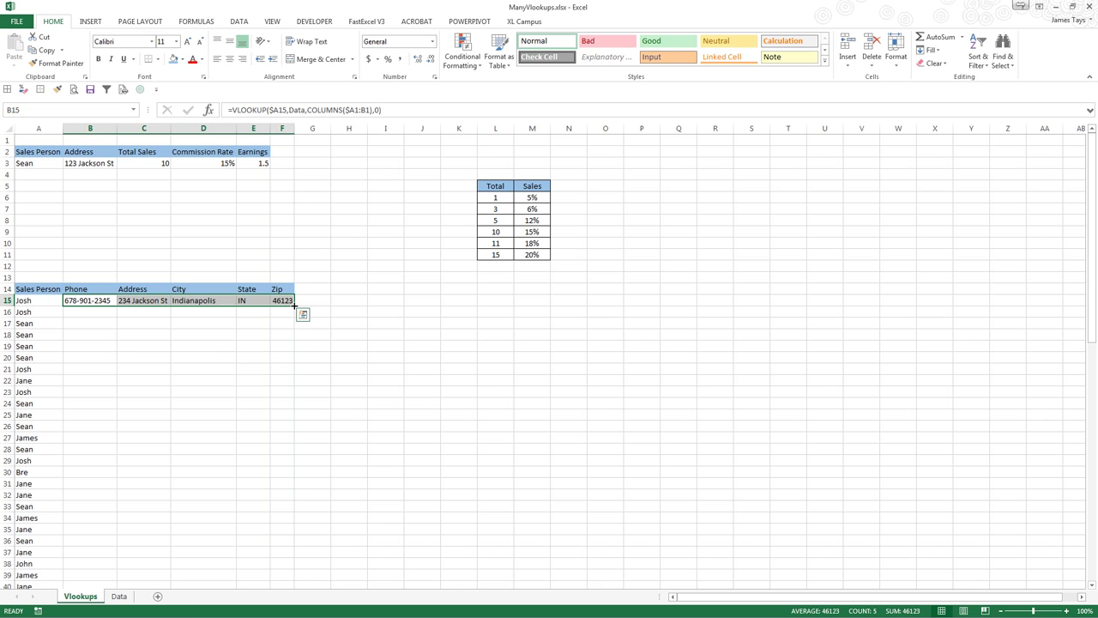
{"action": "double_click", "coordinate": [294, 305]}
{"action": "left_click", "coordinate": [214, 421]}
{"action": "scroll", "coordinate": [214, 420], "scroll_direction": "down", "scroll_amount": 1}
{"action": "scroll", "coordinate": [214, 421], "scroll_direction": "down", "scroll_amount": 7}
{"action": "scroll", "coordinate": [220, 502], "scroll_direction": "up", "scroll_amount": 6}
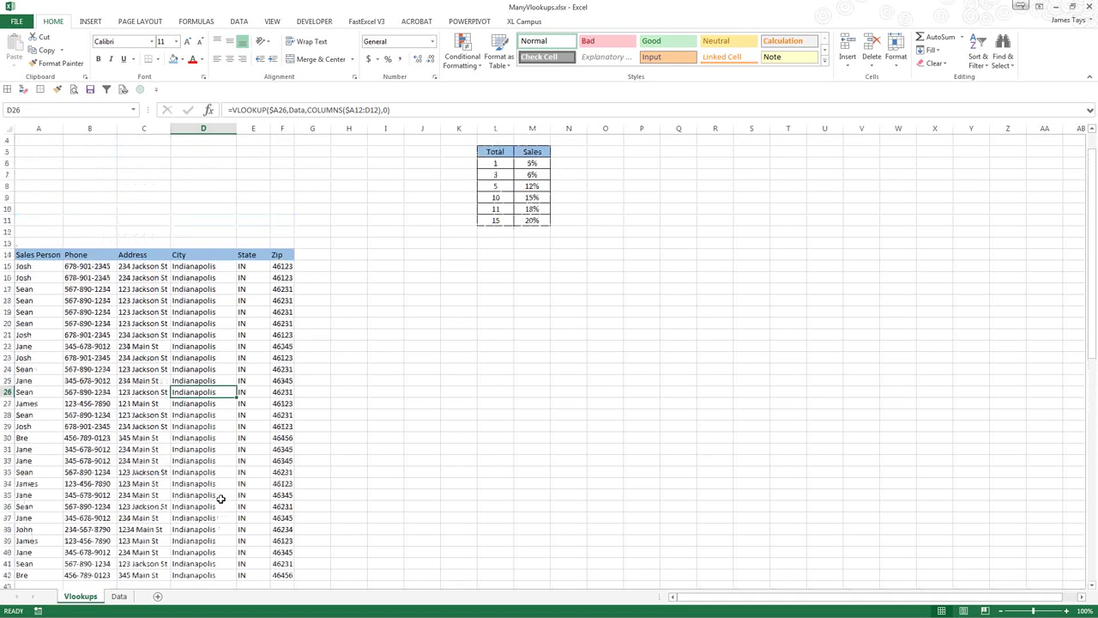
- Compare the City, State, Address and Zip header order in row 50 with the upper table's headers and its B15 formula
{"action": "scroll", "coordinate": [230, 472], "scroll_direction": "down", "scroll_amount": 4}
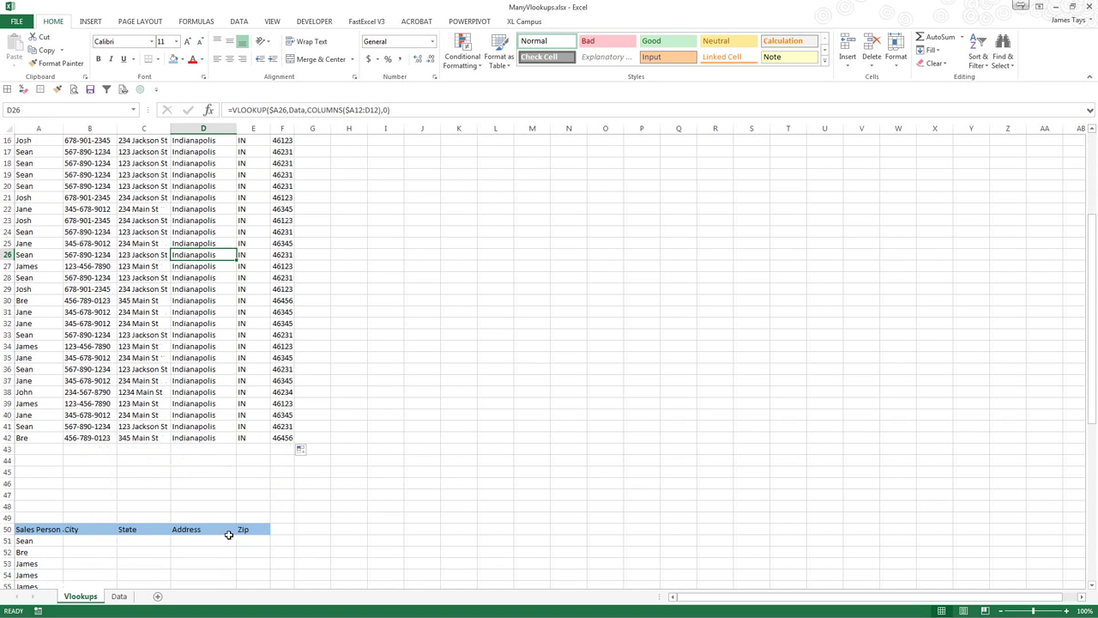
{"action": "scroll", "coordinate": [250, 530], "scroll_direction": "down", "scroll_amount": 5}
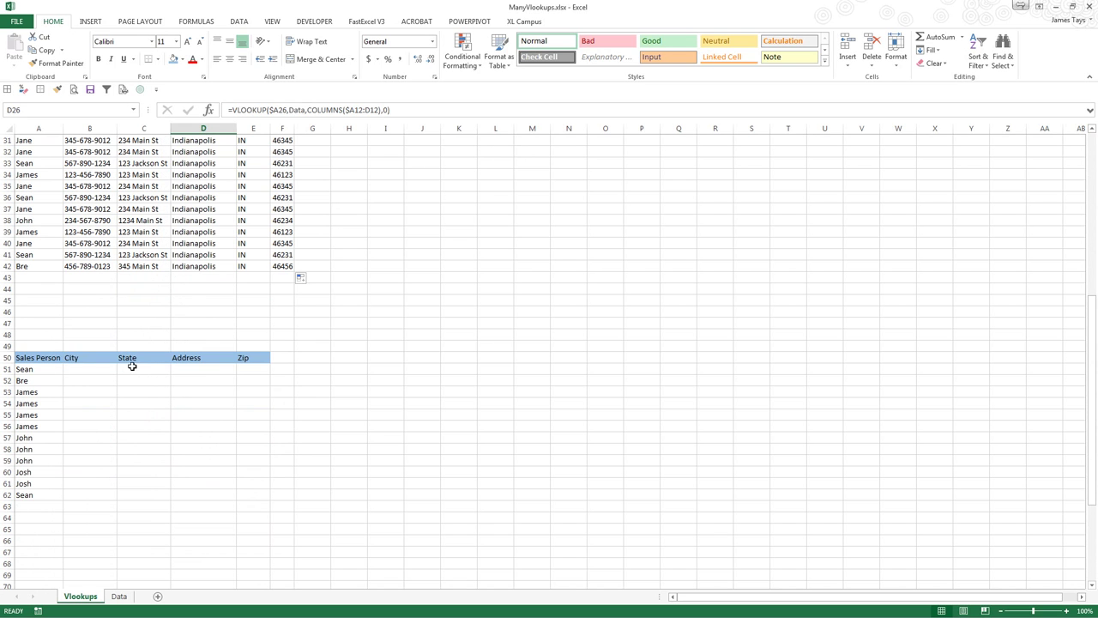
{"action": "left_click", "coordinate": [247, 360]}
{"action": "left_click", "coordinate": [180, 360]}
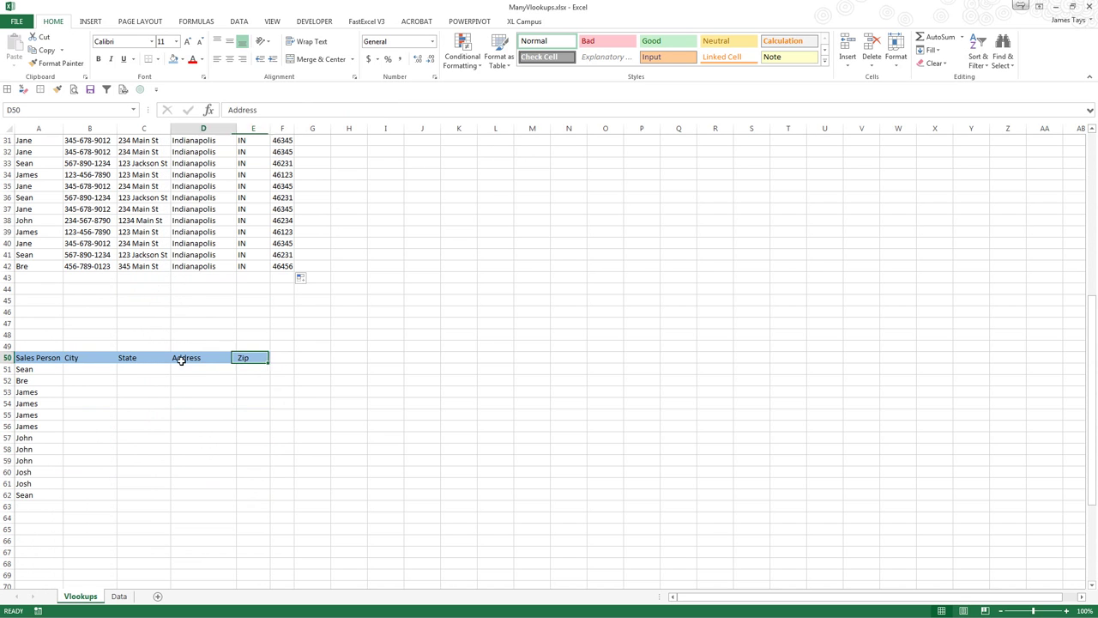
{"action": "left_click", "coordinate": [131, 367]}
{"action": "left_click", "coordinate": [88, 360]}
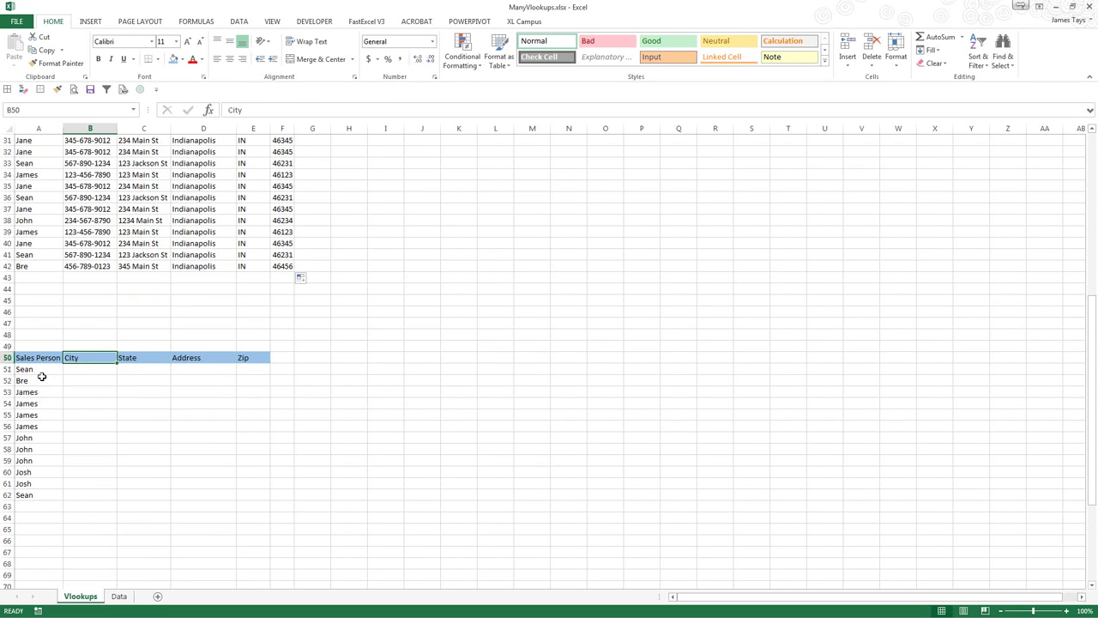
{"action": "scroll", "coordinate": [115, 316], "scroll_direction": "up", "scroll_amount": 6}
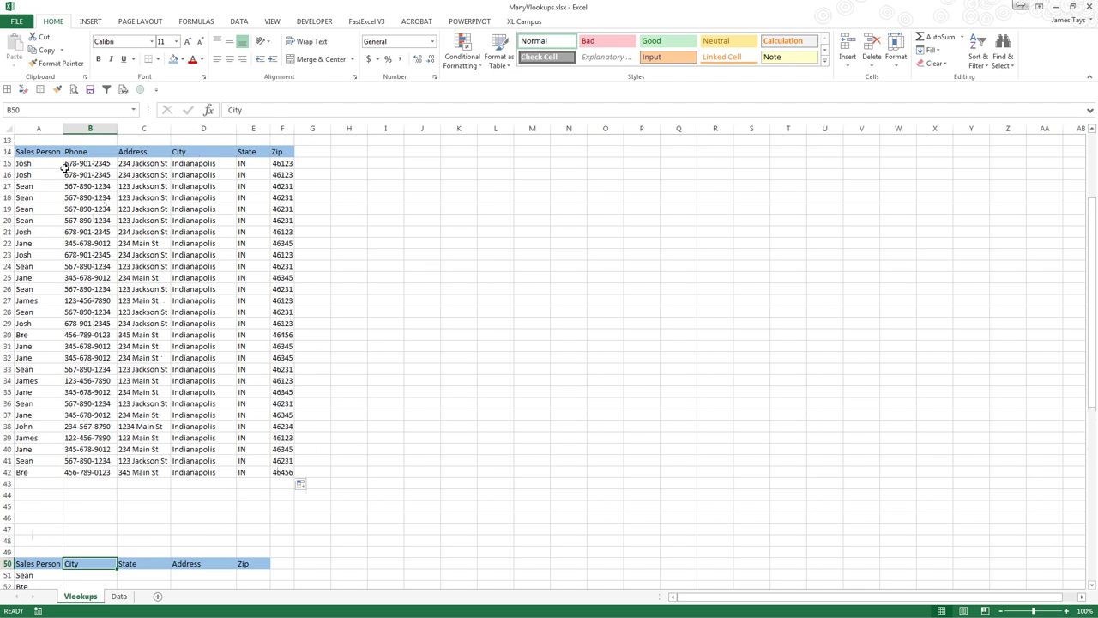
{"action": "left_click", "coordinate": [66, 168]}
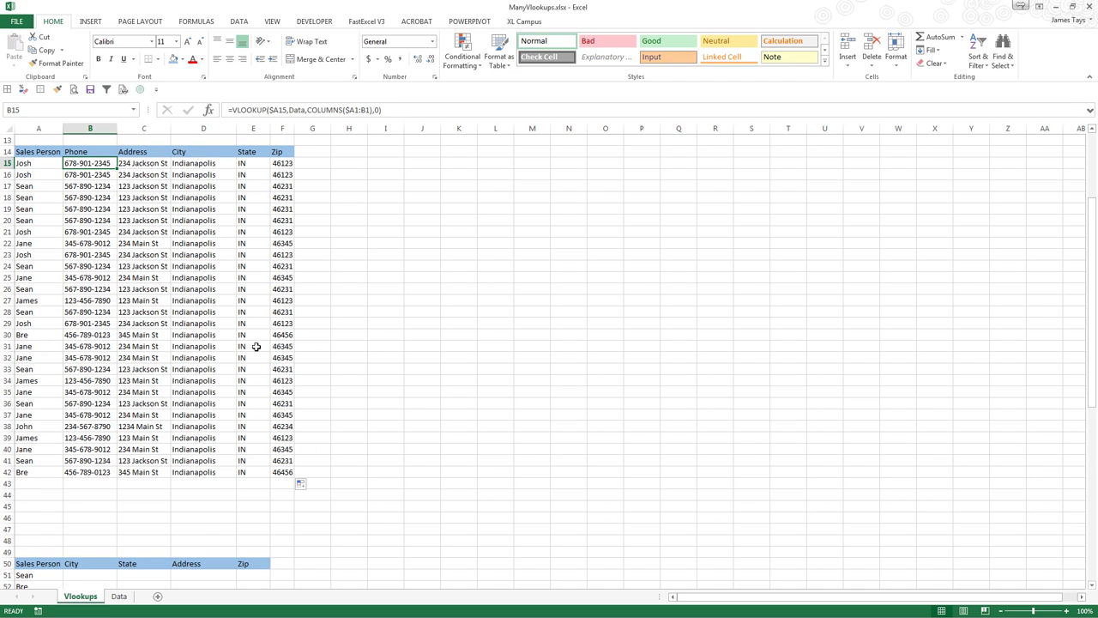
{"action": "scroll", "coordinate": [245, 375], "scroll_direction": "down", "scroll_amount": 4}
{"action": "left_click", "coordinate": [93, 436]}
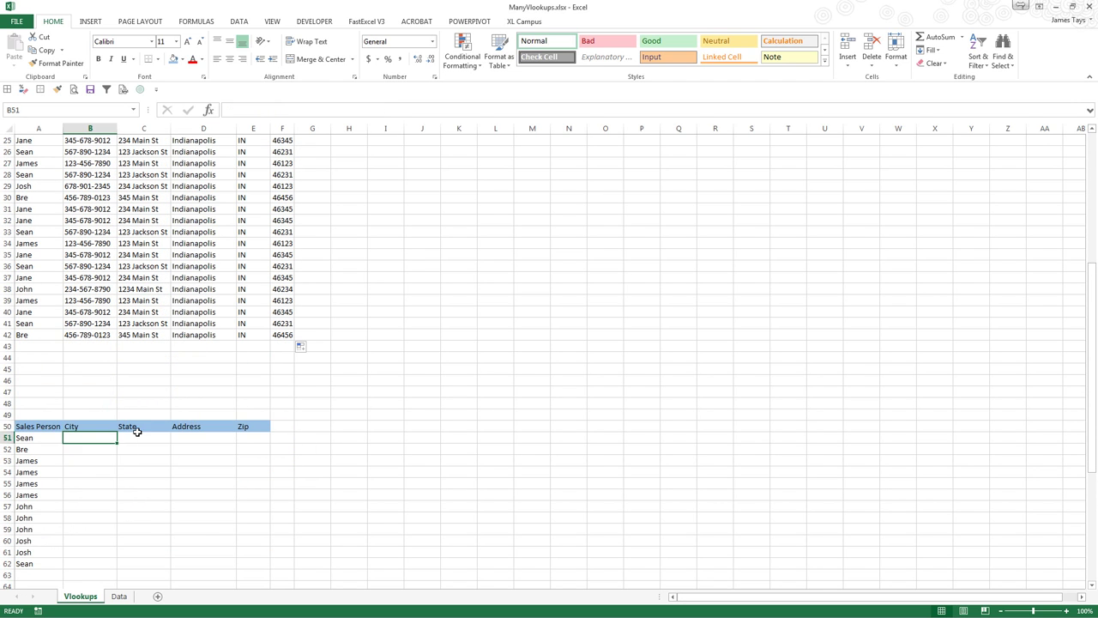
{"action": "type", "text": "=vlo"}
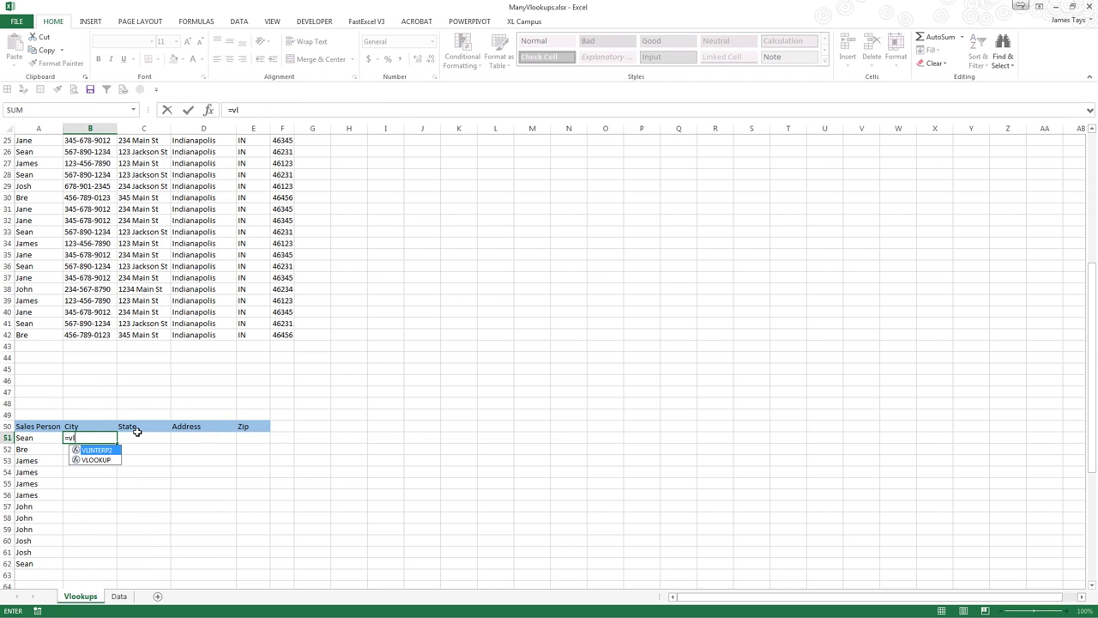
{"action": "key", "text": "Tab"}
{"action": "key", "text": "Left"}
{"action": "key", "text": "F4"}
{"action": "key", "text": "F4"}
{"action": "key", "text": "F4"}
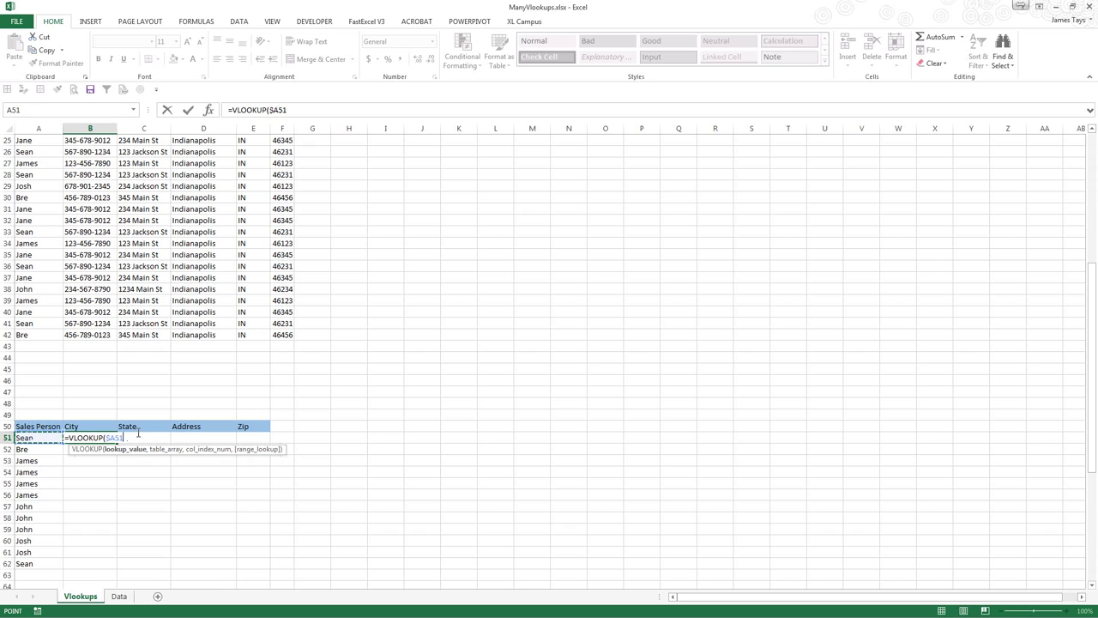
{"action": "type", "text": ","}
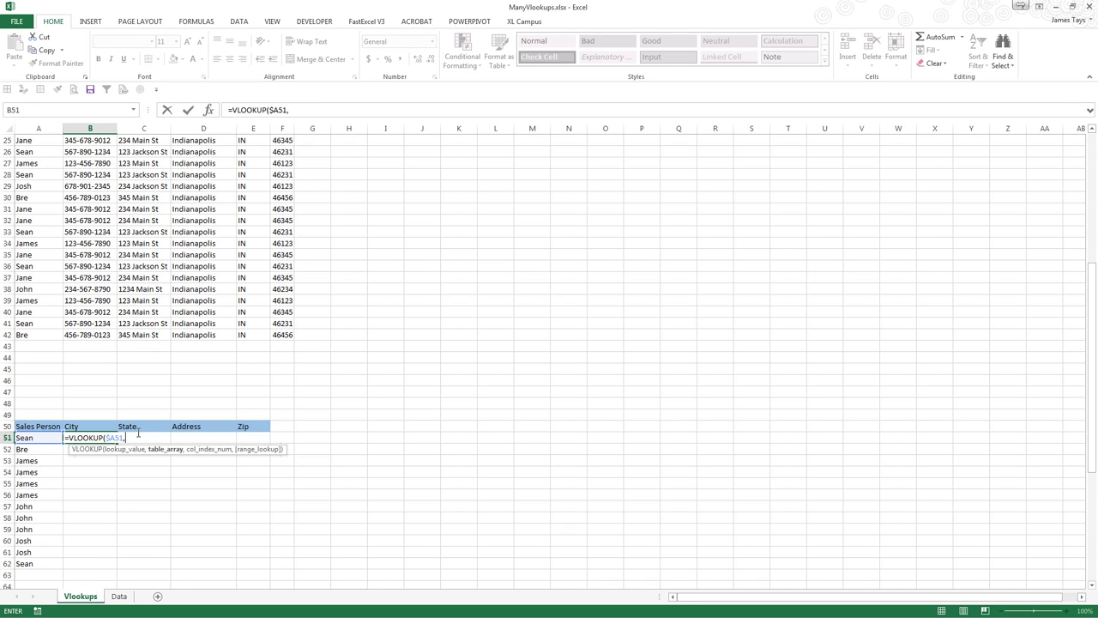
{"action": "type", "text": "Data,"}
{"action": "key", "text": "Escape"}
- Enter =MATCH(B$50,Data!$A$1:$F$1,0) in B51 to locate the City header within the Data sheet's header row
{"action": "type", "text": "=mat"}
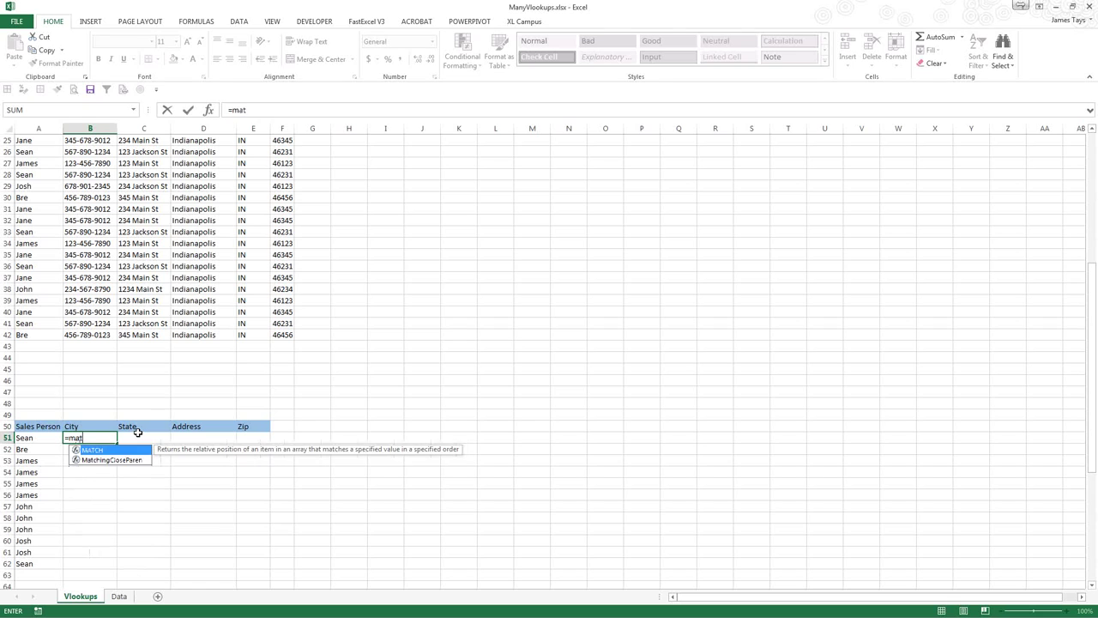
{"action": "key", "text": "Tab"}
{"action": "key", "text": "Up"}
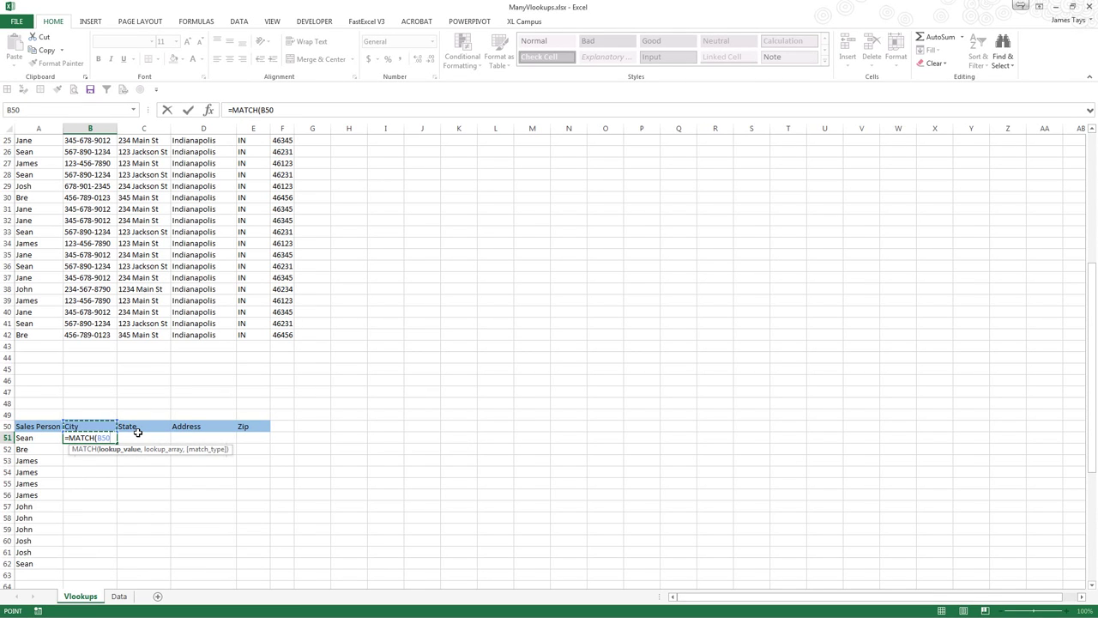
{"action": "key", "text": "F4"}
{"action": "key", "text": "F4"}
{"action": "type", "text": ","}
{"action": "left_click", "coordinate": [119, 595]}
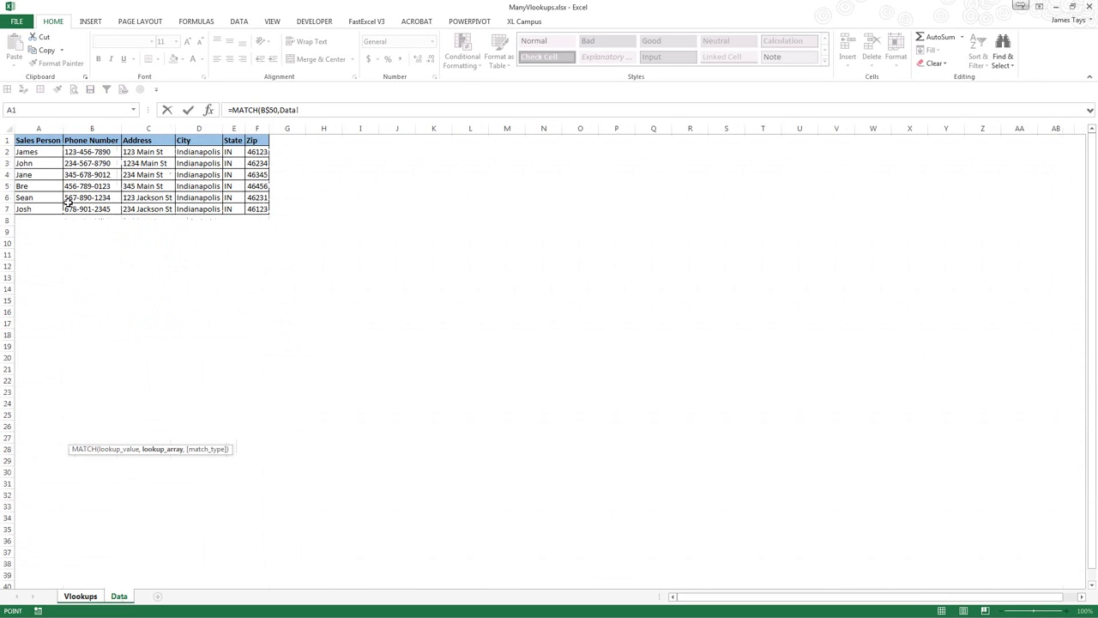
{"action": "left_click_drag", "start_coordinate": [30, 141], "coordinate": [259, 137]}
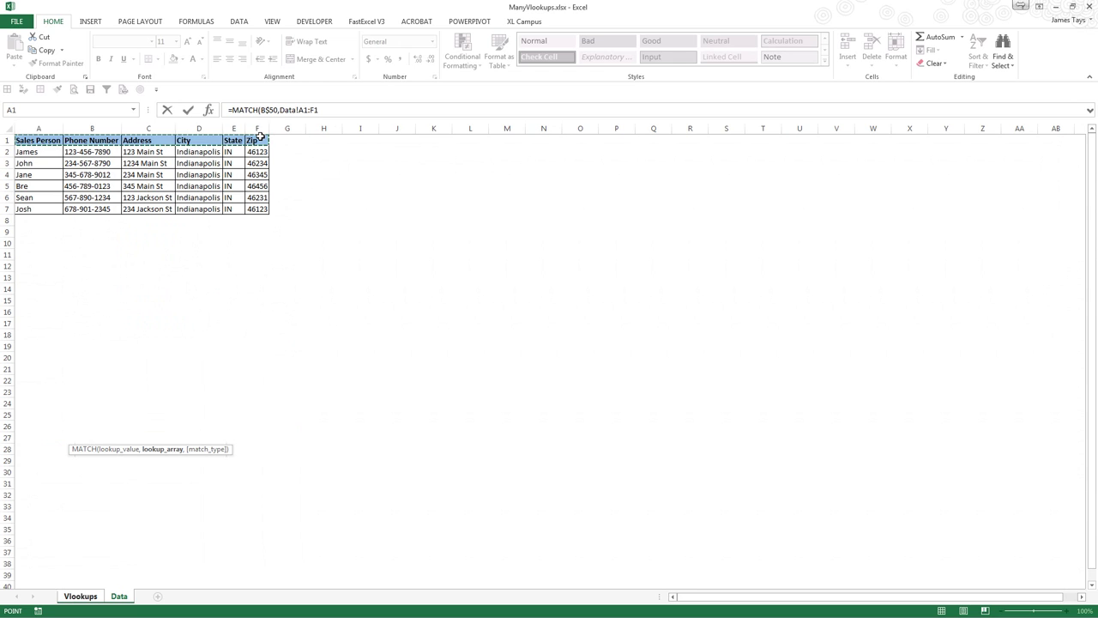
{"action": "key", "text": "F4"}
{"action": "type", "text": ","}
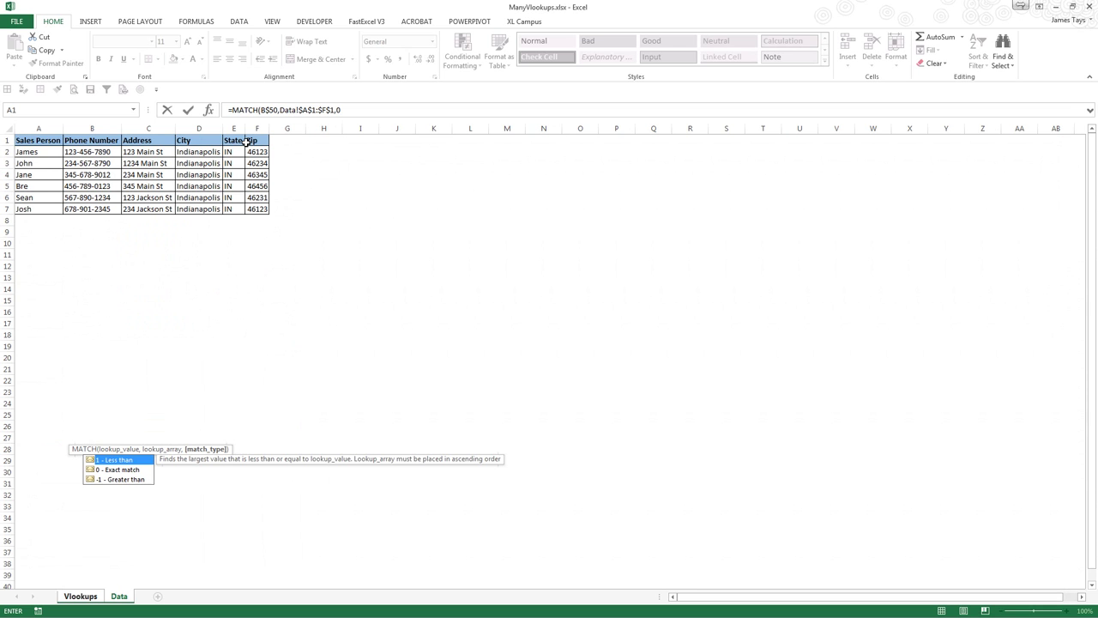
{"action": "type", "text": "0)"}
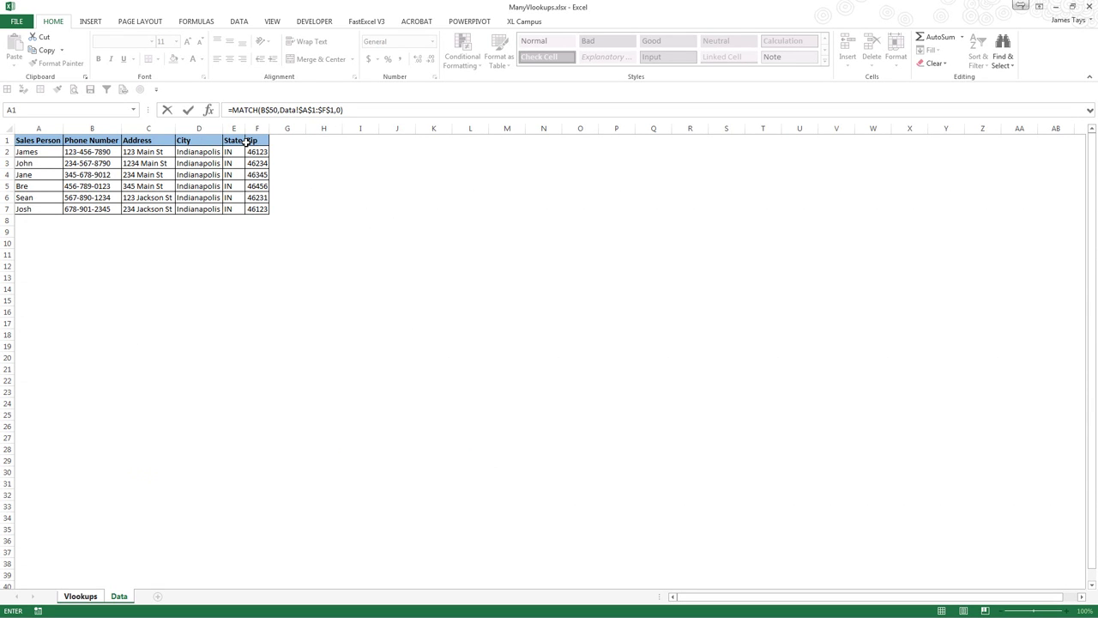
{"action": "key", "text": "Return"}
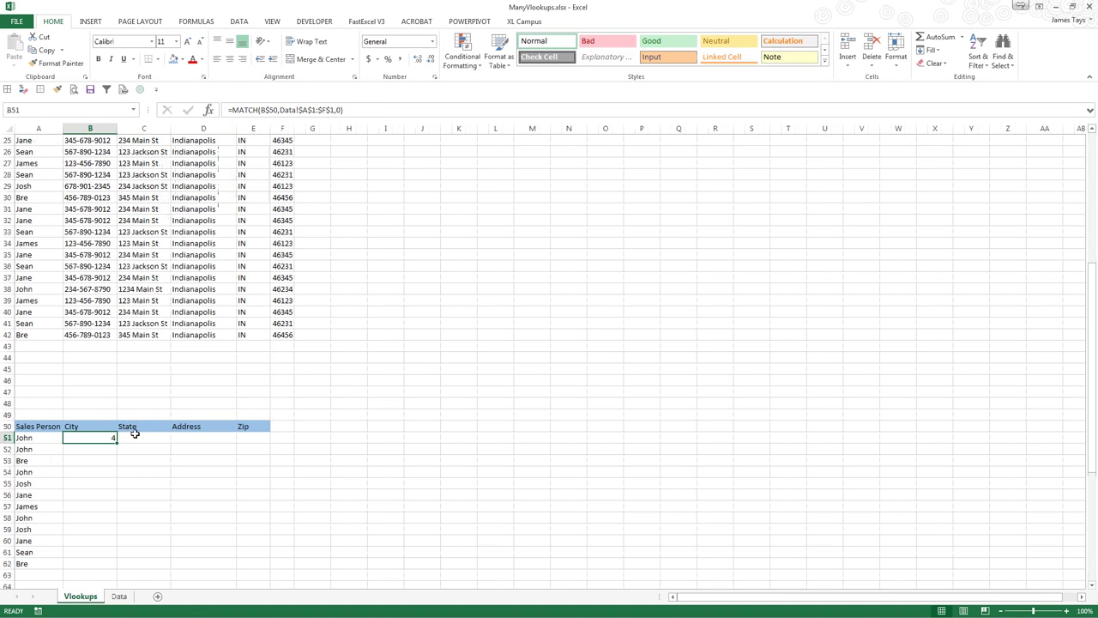
- Fill the MATCH formula from B51 across to E51 and check the column position for each header
{"action": "left_click_drag", "start_coordinate": [118, 442], "coordinate": [271, 443]}
{"action": "left_click", "coordinate": [98, 438]}
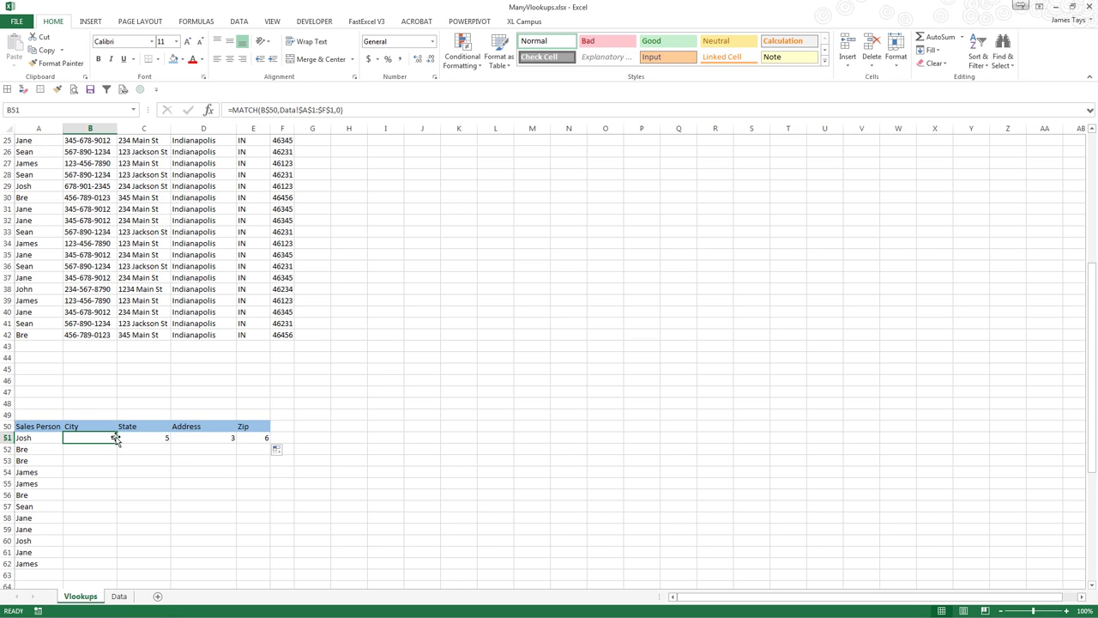
{"action": "left_click", "coordinate": [172, 438]}
{"action": "left_click", "coordinate": [266, 438]}
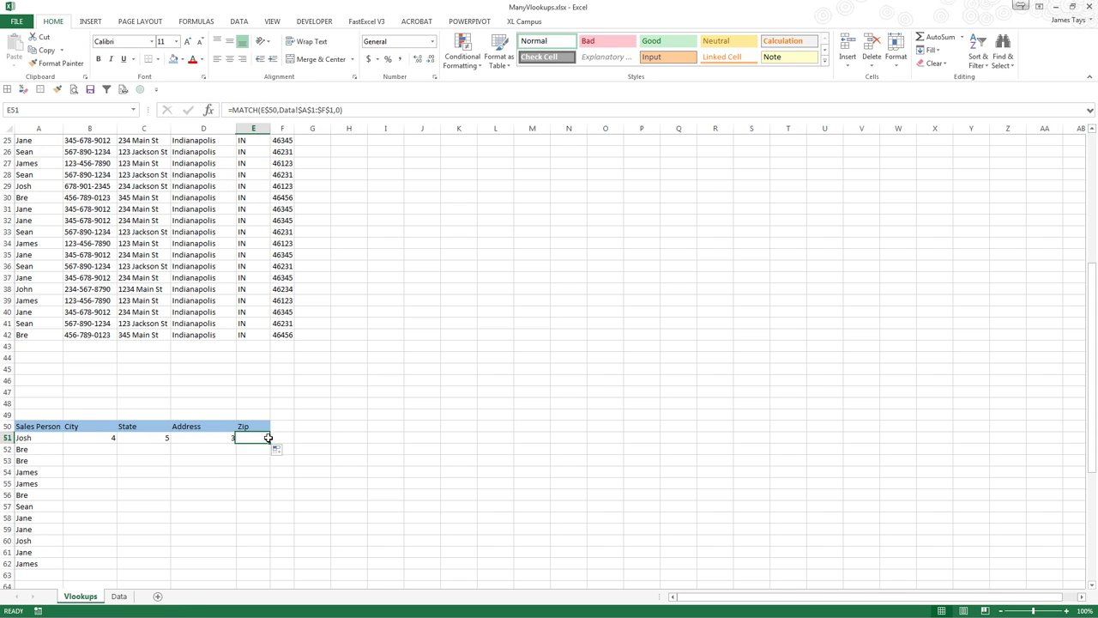
{"action": "left_click", "coordinate": [107, 438]}
- Evaluate the COLUMNS part of the lookup formulas in C42 and E42, restoring the original expression each time
{"action": "left_click", "coordinate": [143, 334]}
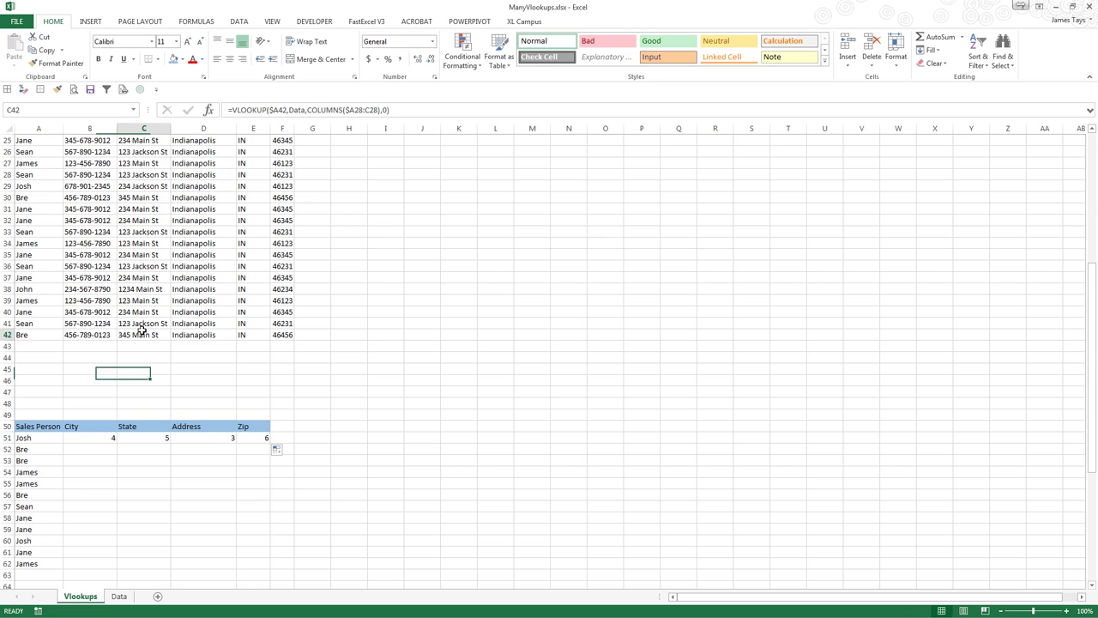
{"action": "left_click_drag", "start_coordinate": [382, 110], "coordinate": [309, 112]}
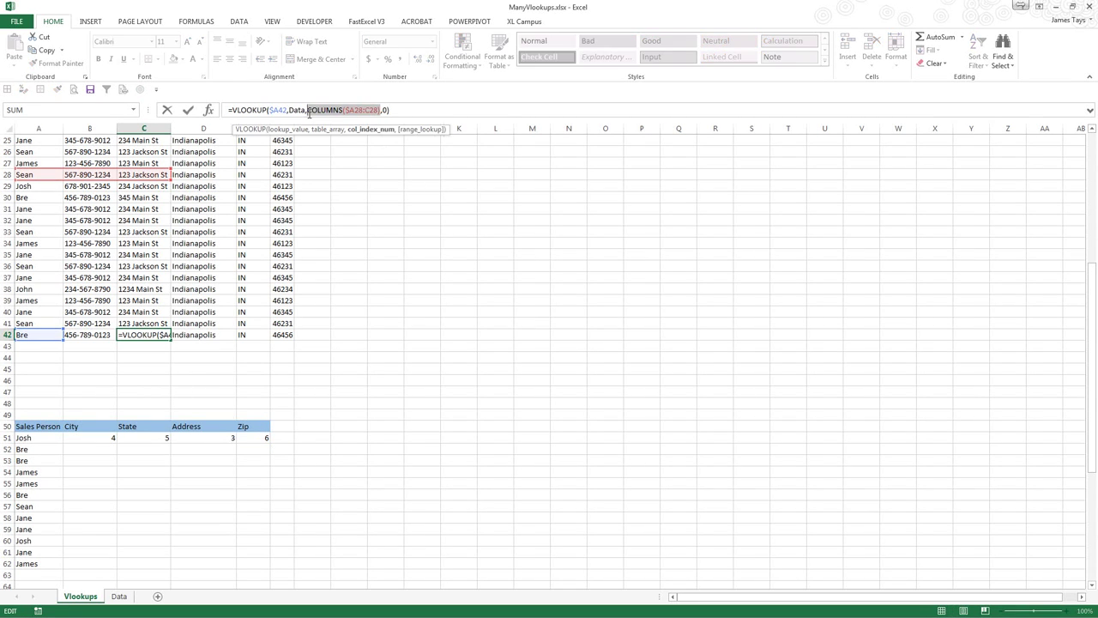
{"action": "type", "text": "3"}
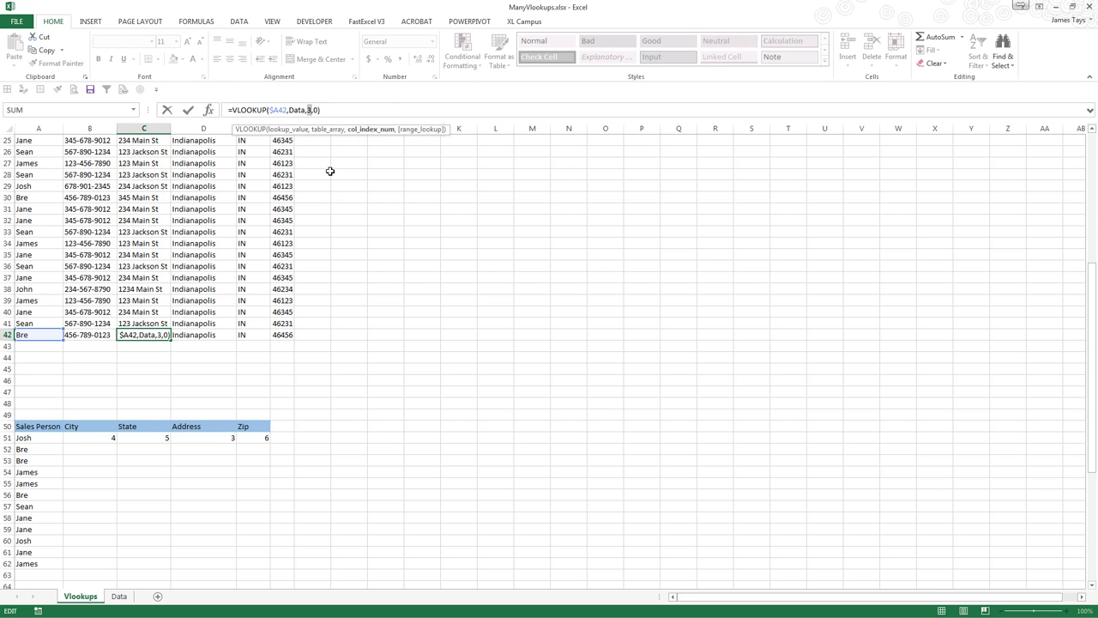
{"action": "key", "text": "Escape"}
{"action": "left_click", "coordinate": [253, 336]}
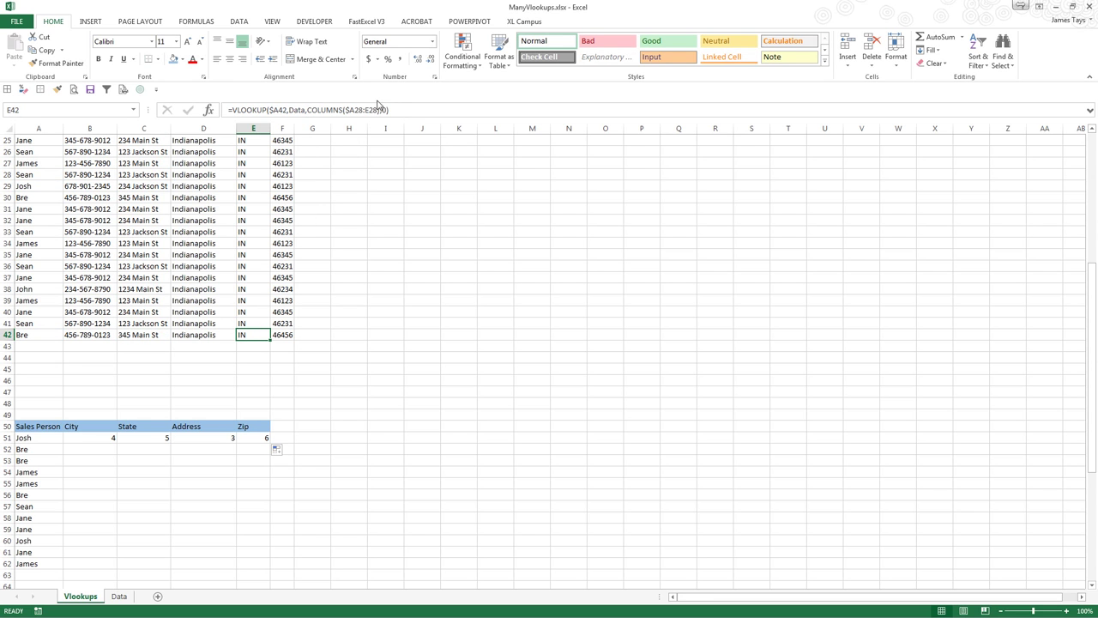
{"action": "left_click_drag", "start_coordinate": [381, 110], "coordinate": [308, 115]}
{"action": "type", "text": "5"}
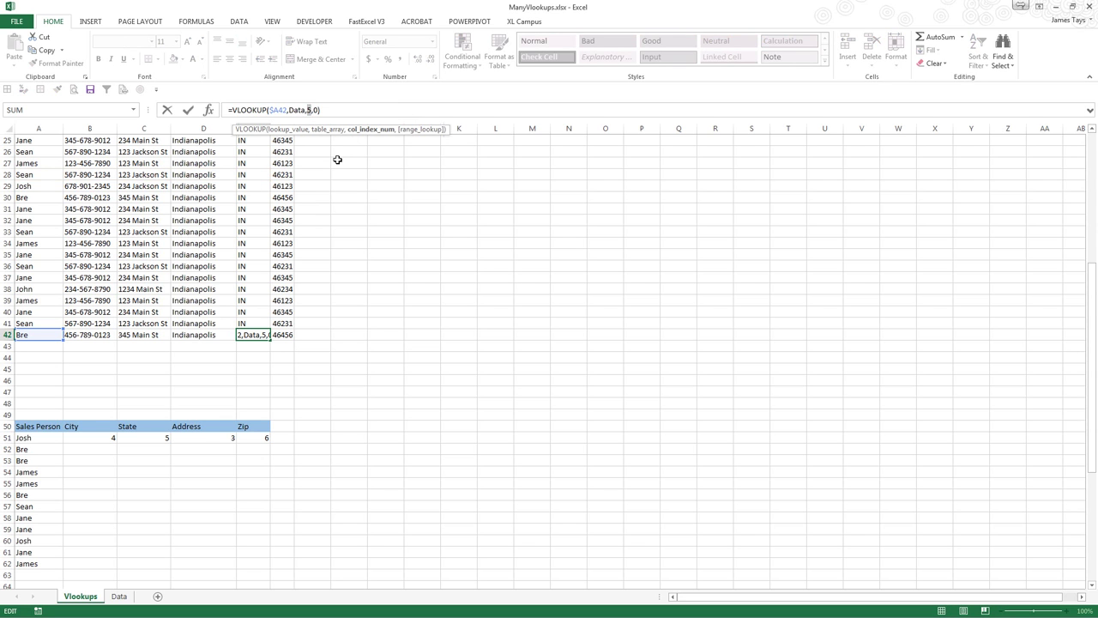
{"action": "key", "text": "Escape"}
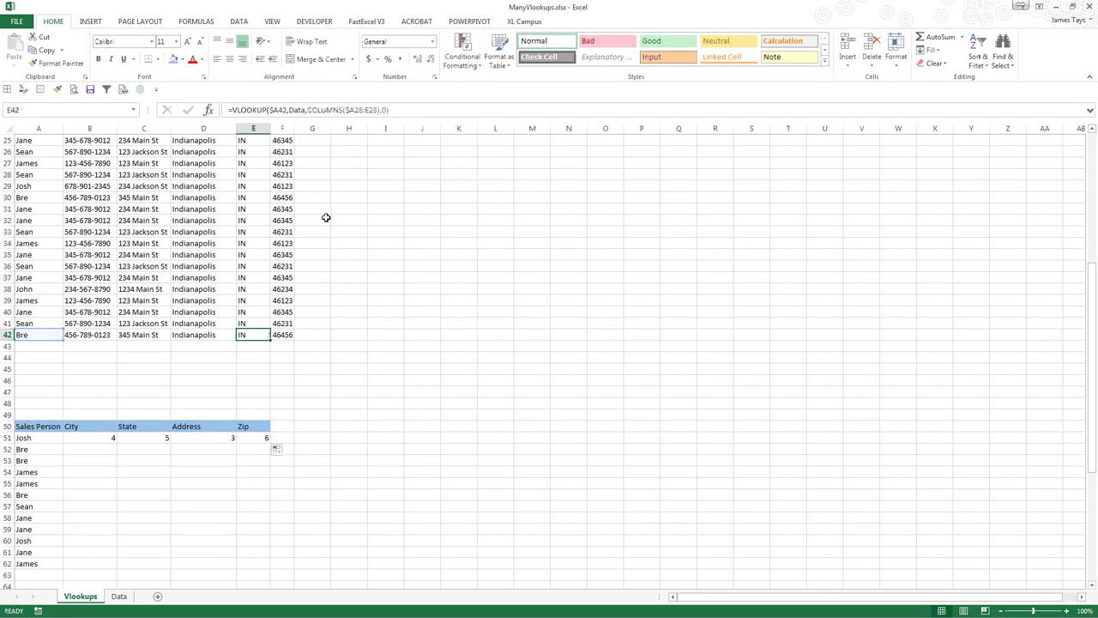
- Begin nesting the MATCH formula in B51 inside a VLOOKUP with $A51 as the lookup value
{"action": "left_click", "coordinate": [88, 436]}
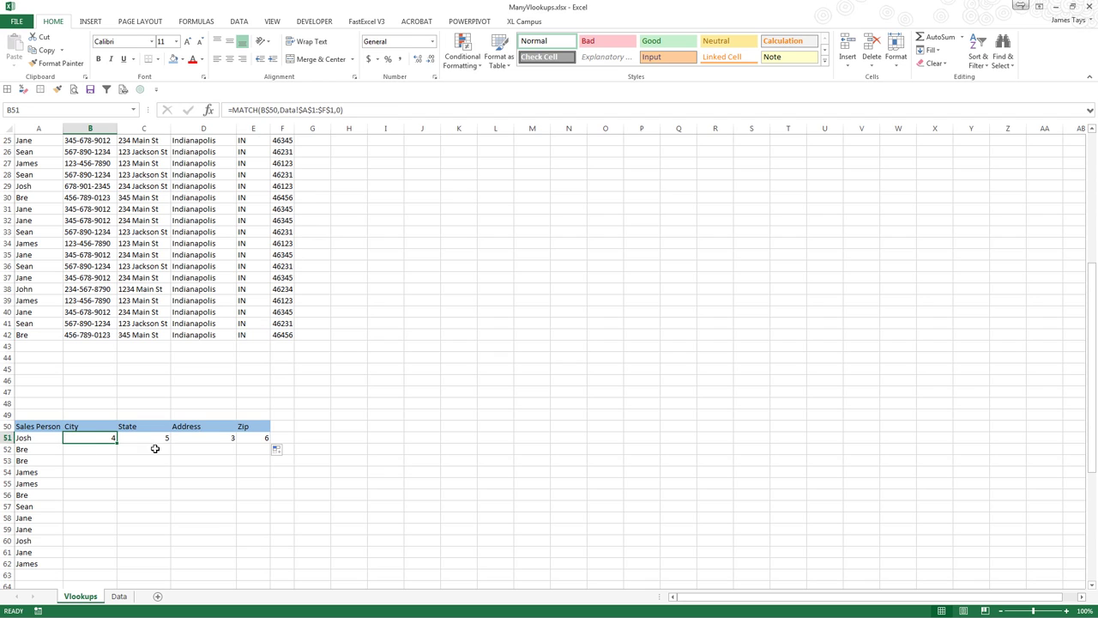
{"action": "left_click", "coordinate": [234, 111]}
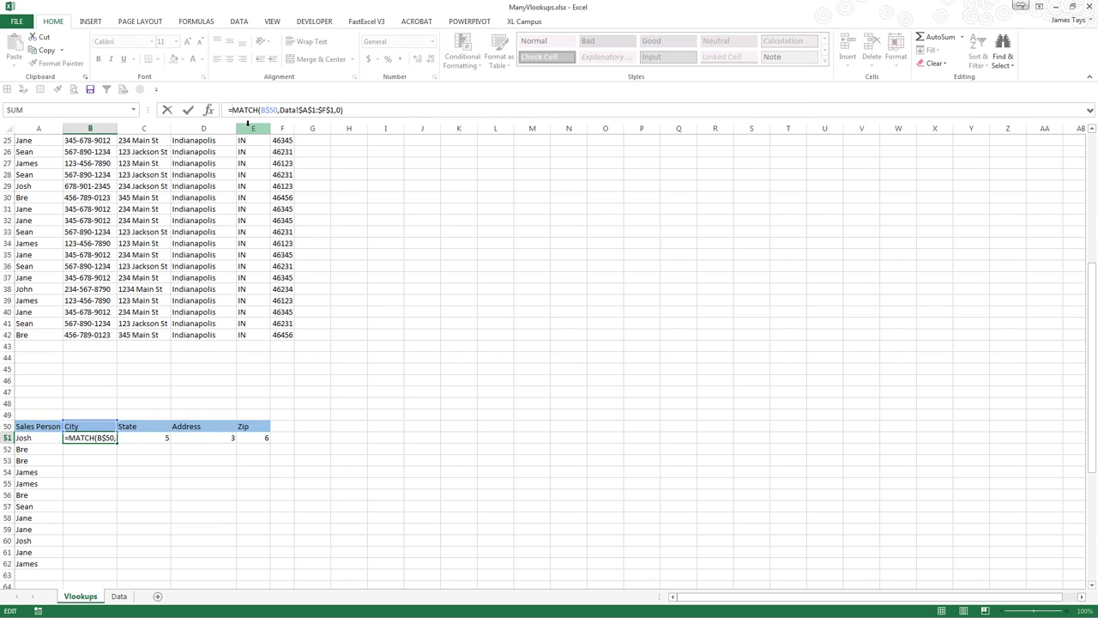
{"action": "type", "text": "vl"}
{"action": "key", "text": "Down"}
{"action": "key", "text": "Tab"}
{"action": "key", "text": "Left"}
{"action": "key", "text": "F4"}
{"action": "key", "text": "F4"}
{"action": "key", "text": "F4"}
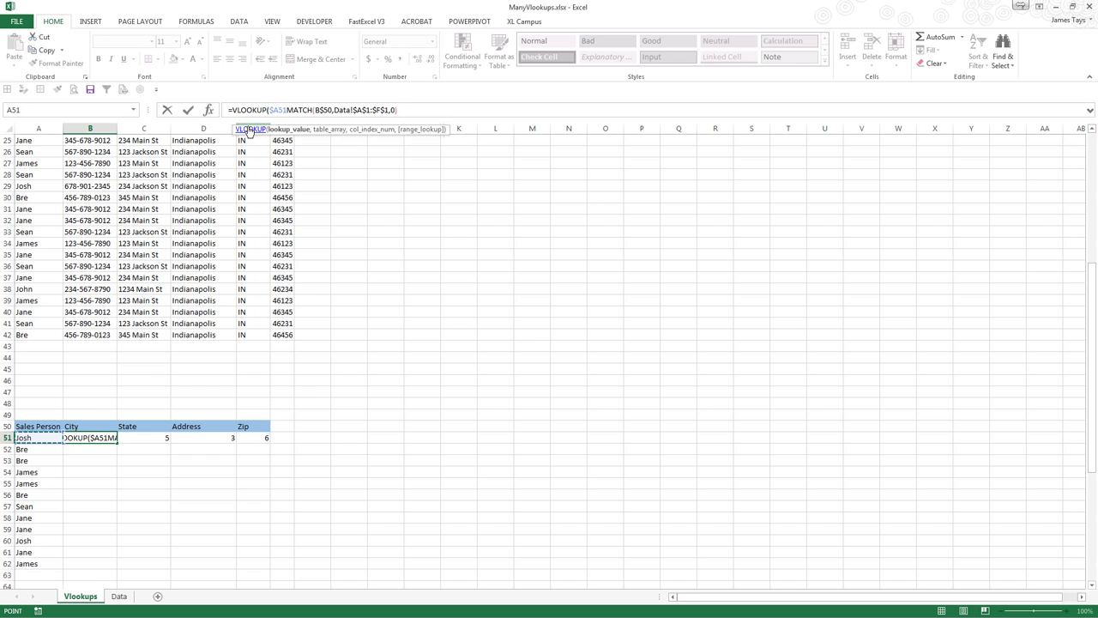
- Add the Data table and a 0 exact match to complete B51 as =VLOOKUP($A51,Data,MATCH(B$50,Data!$A$1:$F$1,0),0)
{"action": "type", "text": ",data"}
{"action": "key", "text": "Tab"}
{"action": "type", "text": ","}
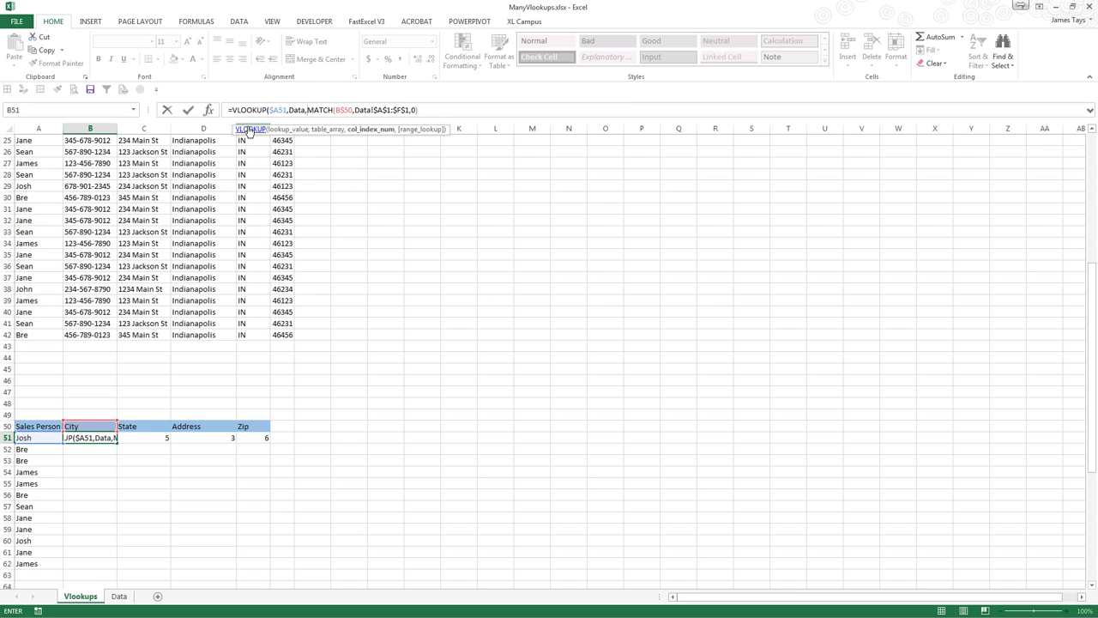
{"action": "left_click", "coordinate": [427, 111]}
{"action": "type", "text": ",0),0)"}
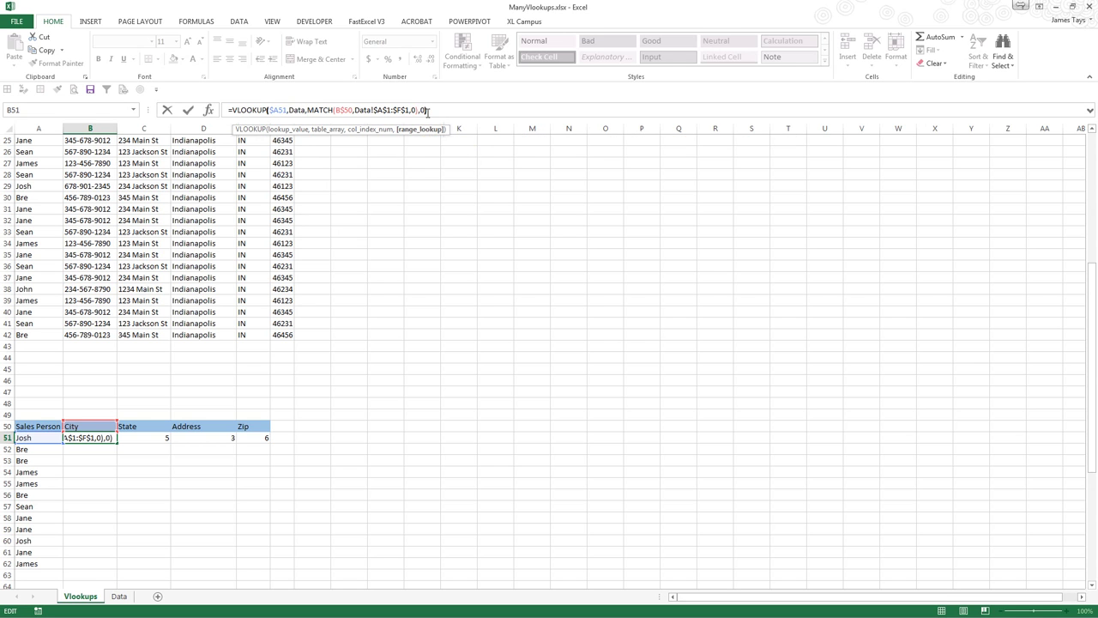
{"action": "key", "text": "ctrl+Return"}
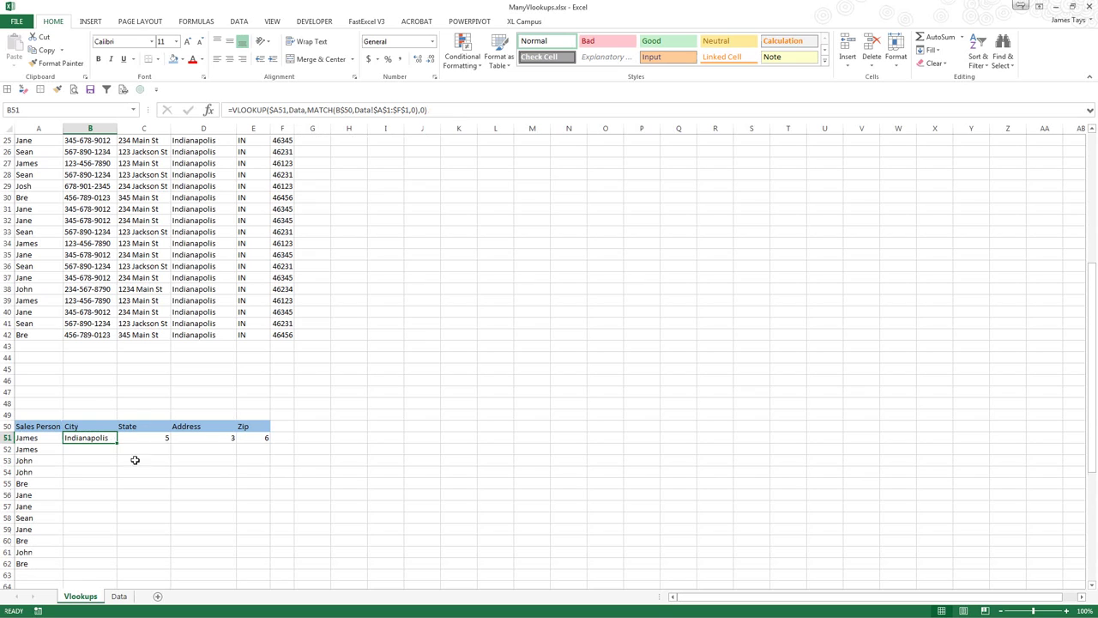
- Fill the B51 lookup formula across to E51 and down to row 62, and check the copied formula in B52
{"action": "left_click_drag", "start_coordinate": [117, 442], "coordinate": [269, 444]}
{"action": "double_click", "coordinate": [272, 447]}
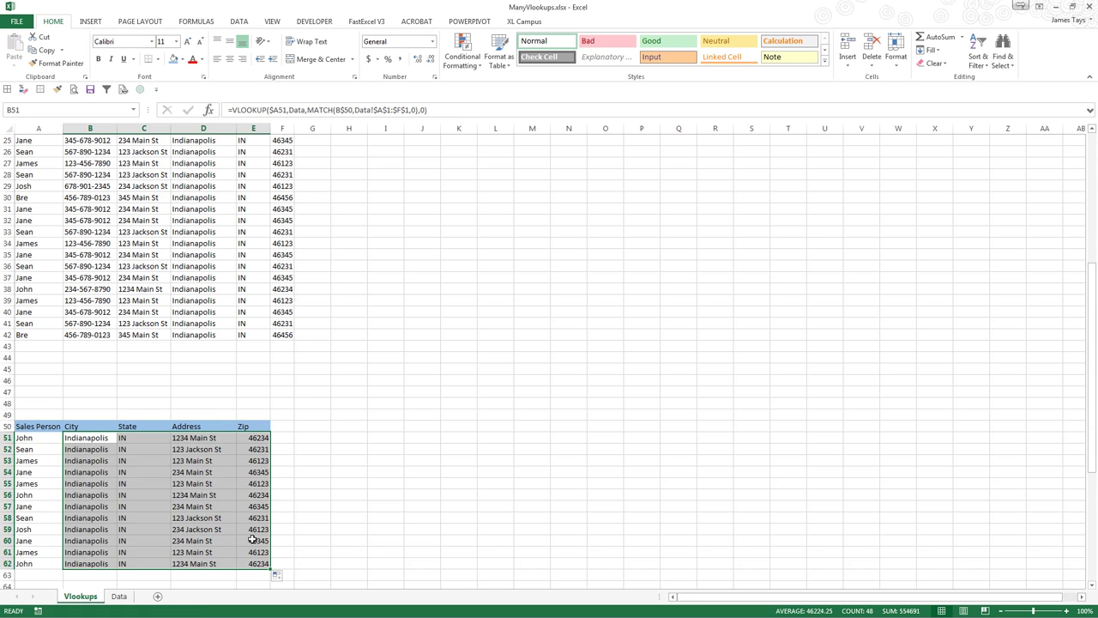
{"action": "scroll", "coordinate": [201, 594], "scroll_direction": "down", "scroll_amount": 1}
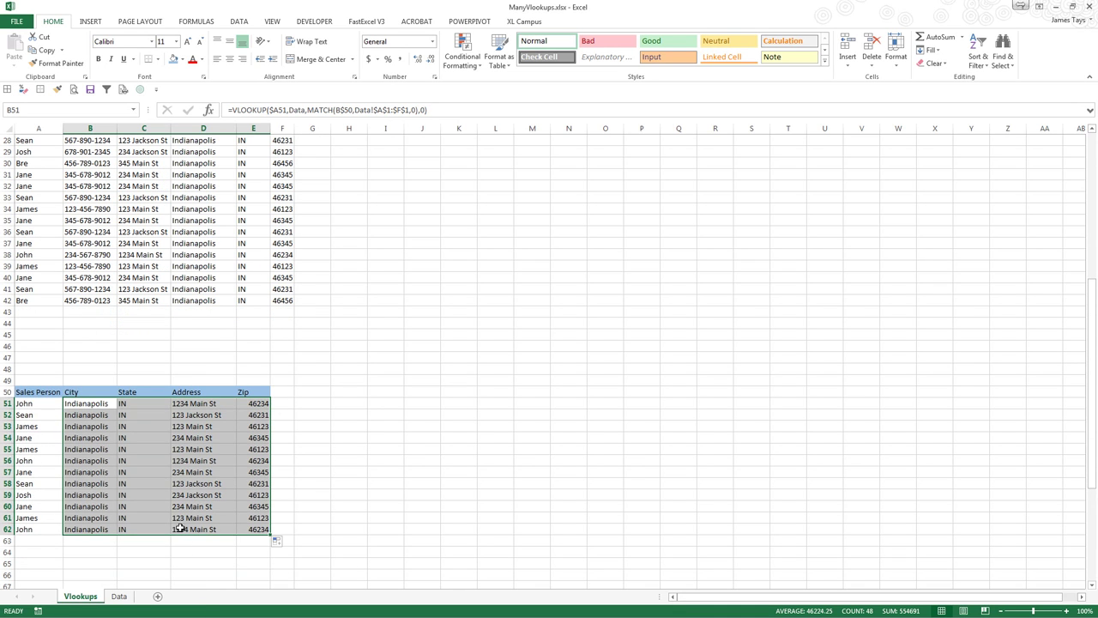
{"action": "scroll", "coordinate": [249, 544], "scroll_direction": "down", "scroll_amount": 3}
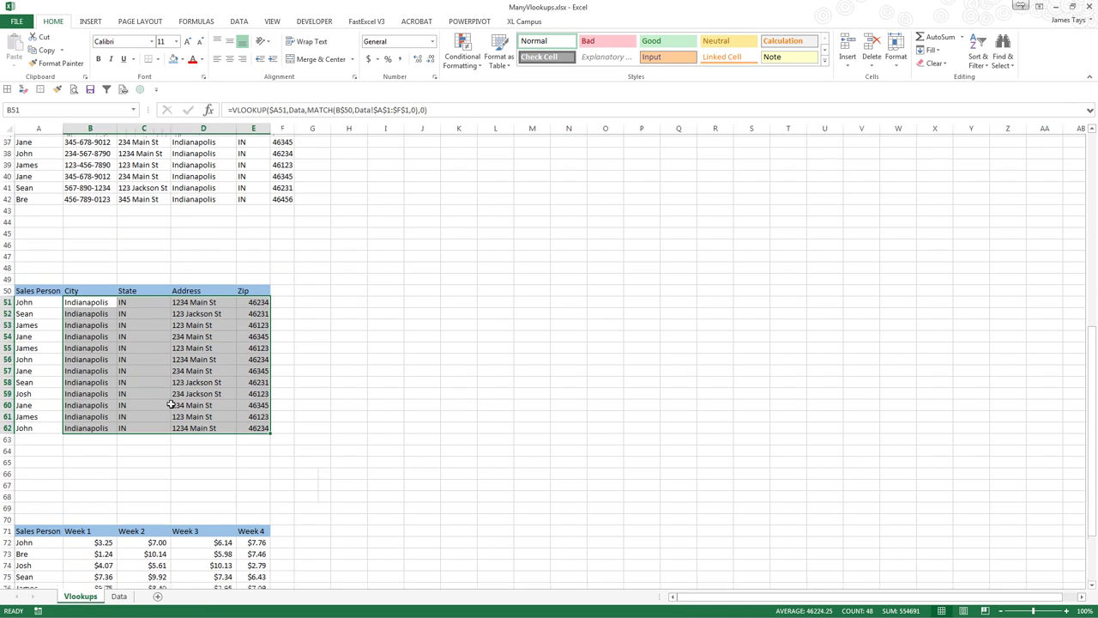
{"action": "left_click", "coordinate": [94, 313]}
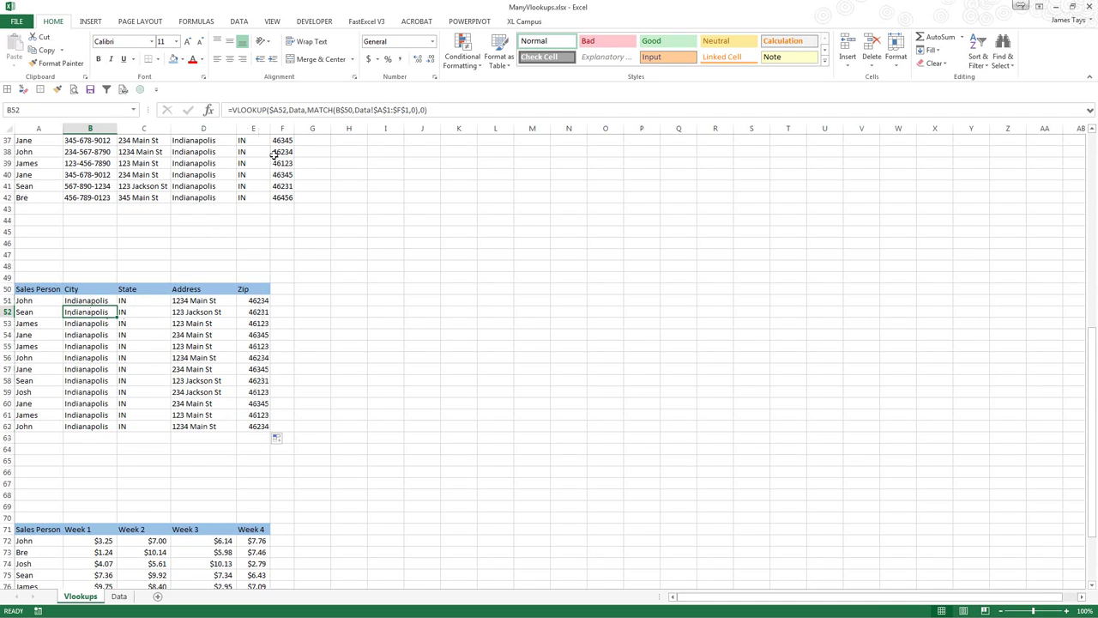
- Clear the existing formulas from B79 under Hard Coded and B82 under More Dynamic
{"action": "scroll", "coordinate": [275, 256], "scroll_direction": "down", "scroll_amount": 2}
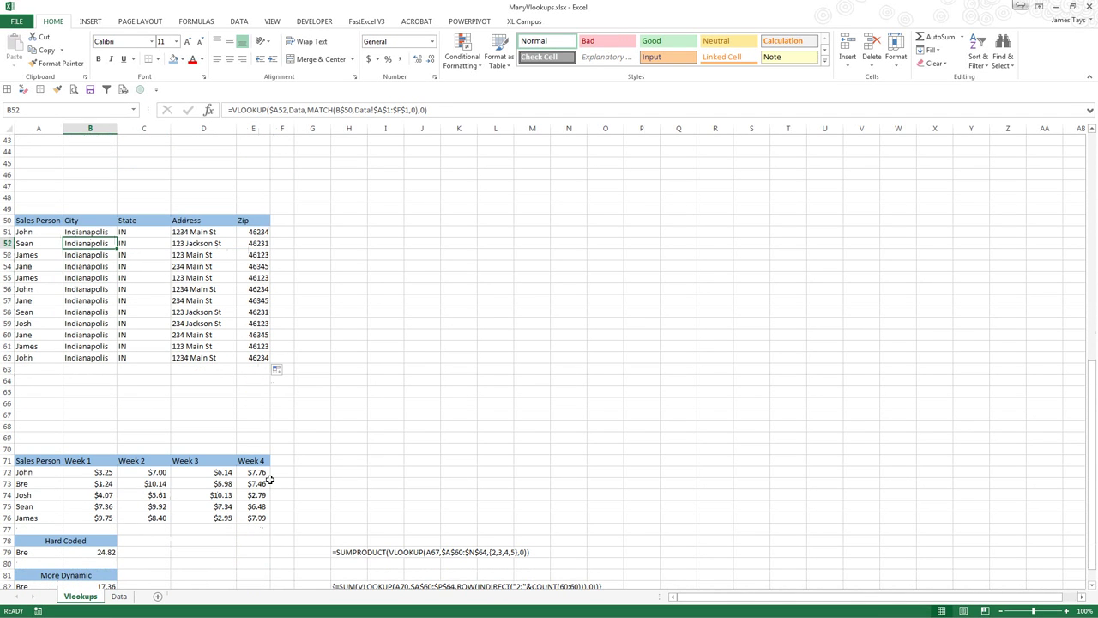
{"action": "left_click", "coordinate": [96, 553]}
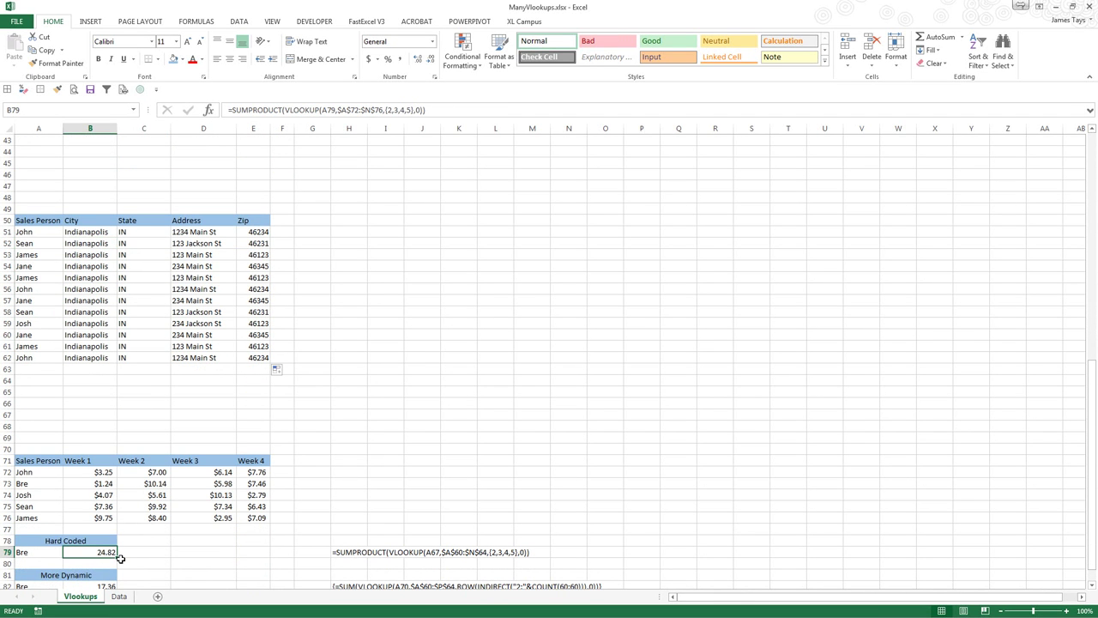
{"action": "key", "text": "Delete"}
{"action": "scroll", "coordinate": [103, 562], "scroll_direction": "down", "scroll_amount": 1}
{"action": "left_click", "coordinate": [102, 554]}
{"action": "key", "text": "Delete"}
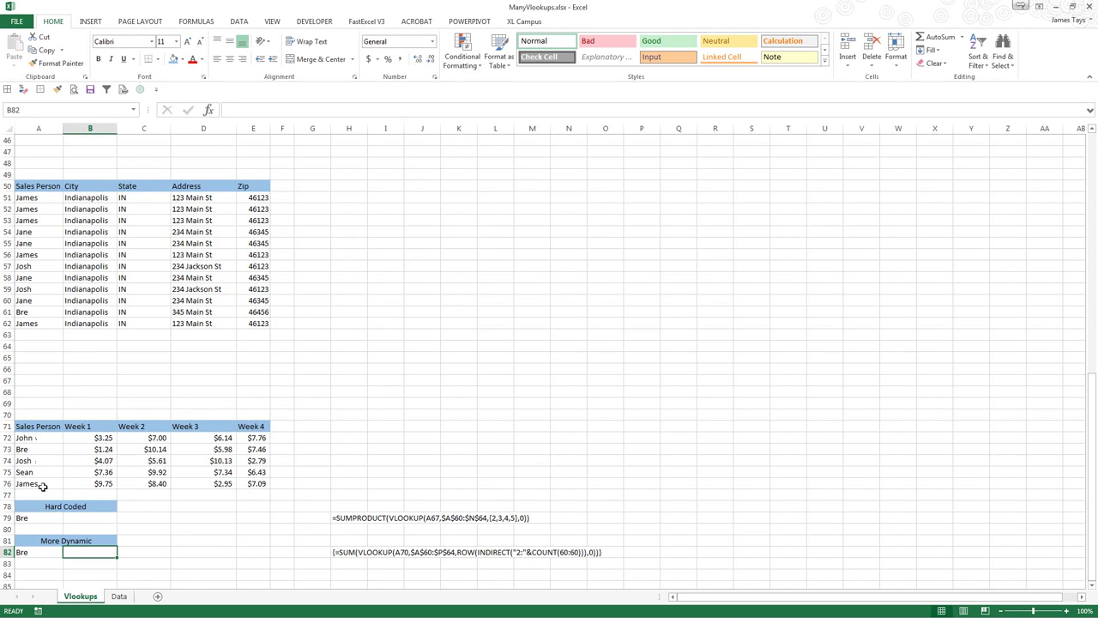
- Try totaling the four weeks per sales person with =SUM(B72:E72) filled down F72:F76, and clear that helper column
{"action": "left_click", "coordinate": [42, 447]}
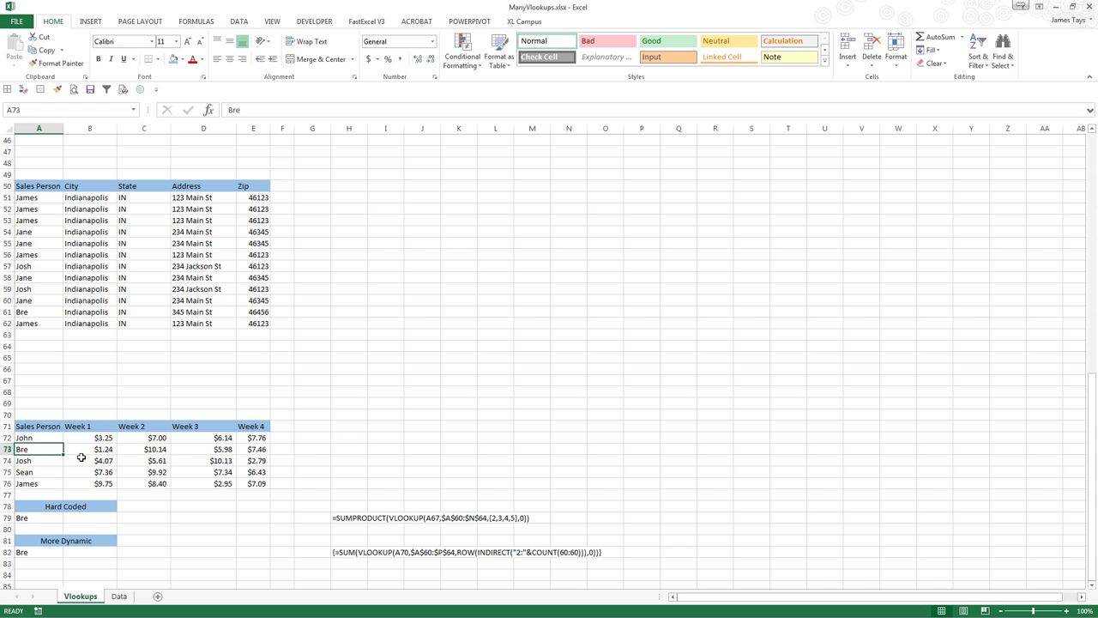
{"action": "left_click_drag", "start_coordinate": [76, 438], "coordinate": [248, 438]}
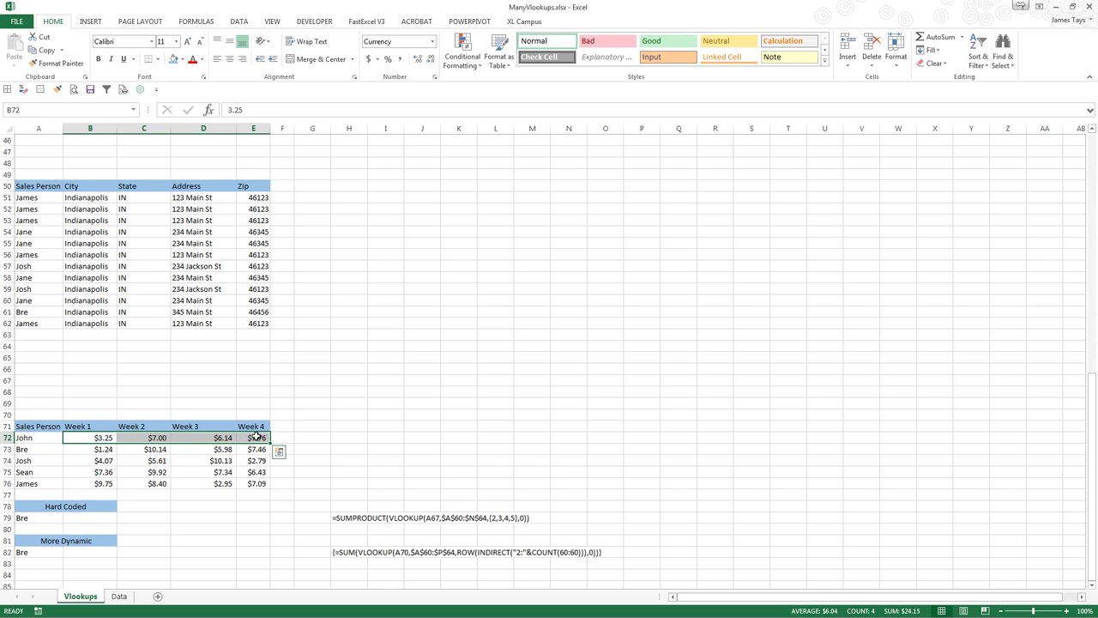
{"action": "left_click", "coordinate": [280, 437]}
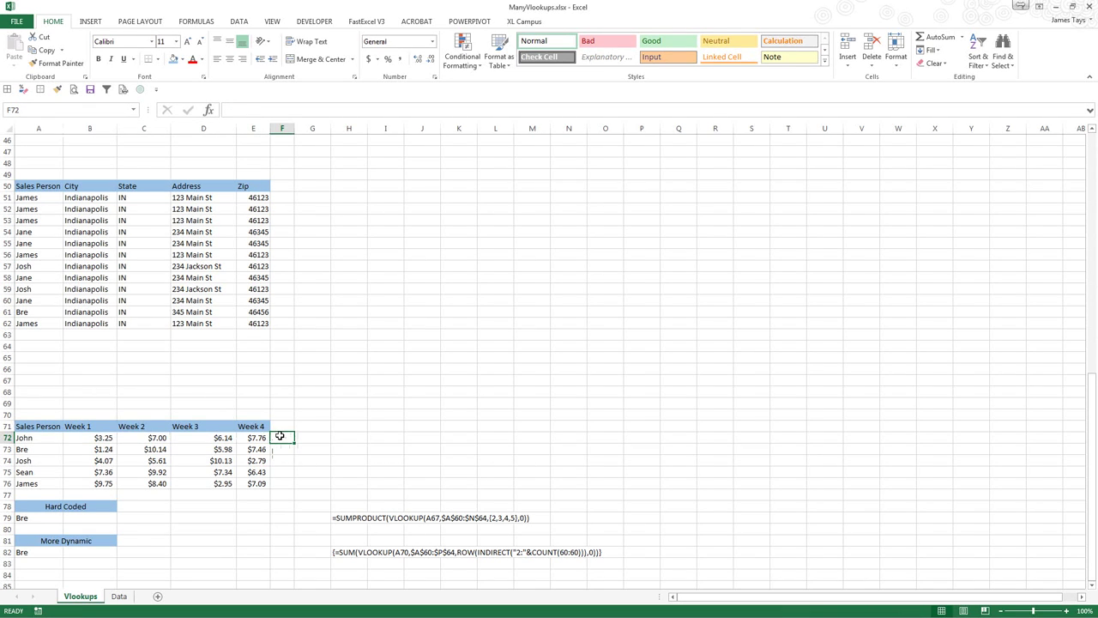
{"action": "type", "text": "=SUM("}
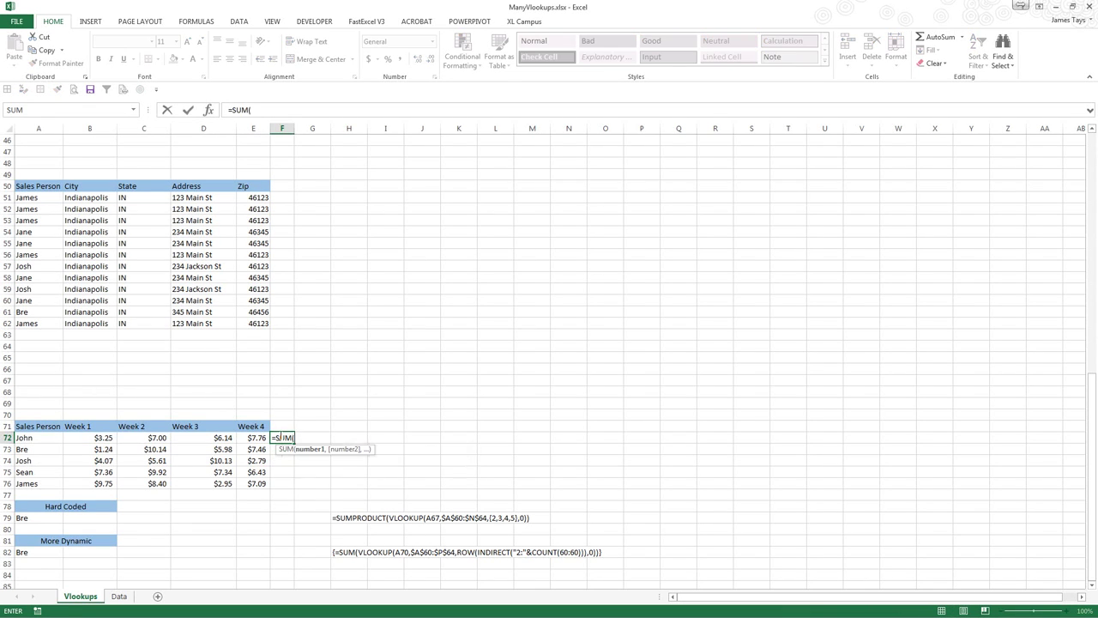
{"action": "left_click_drag", "start_coordinate": [258, 439], "coordinate": [73, 441]}
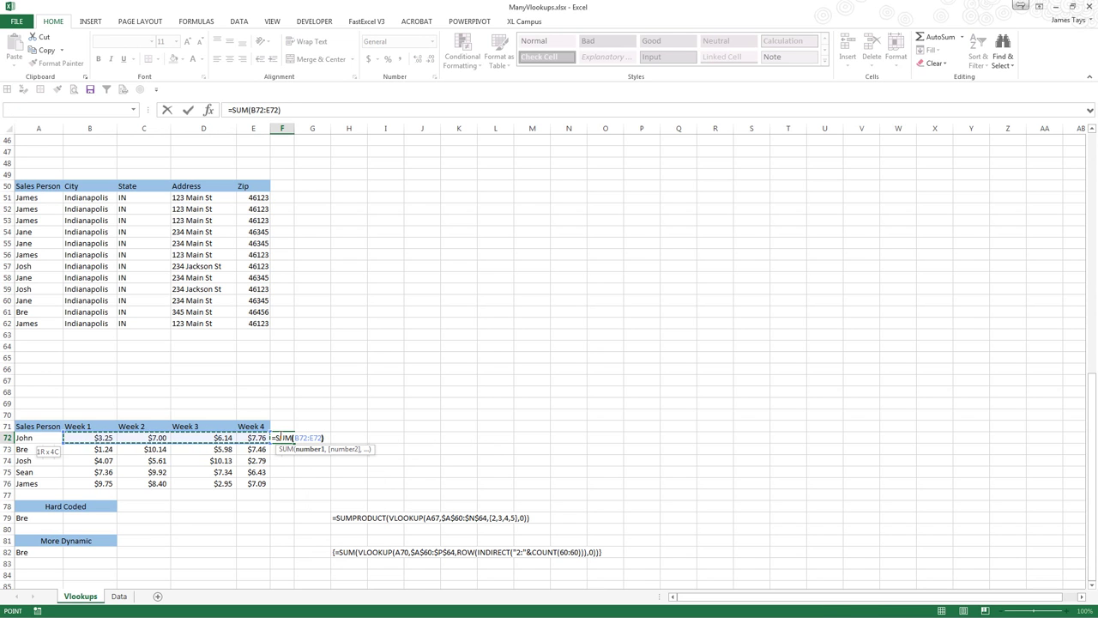
{"action": "type", "text": ")"}
{"action": "left_click", "coordinate": [303, 441]}
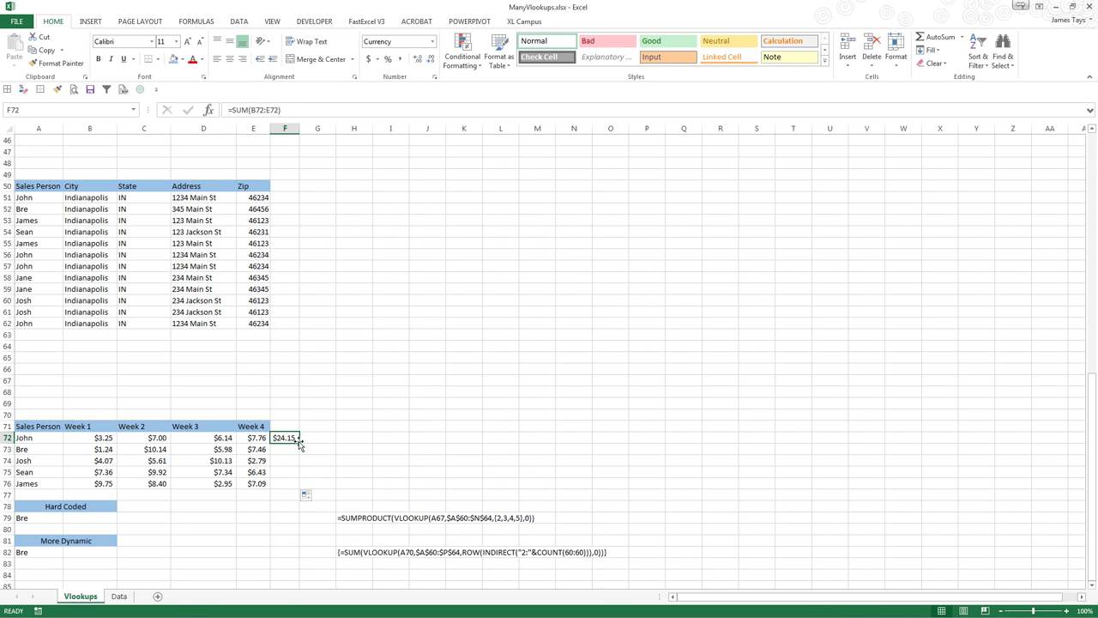
{"action": "left_click_drag", "start_coordinate": [299, 441], "coordinate": [305, 488]}
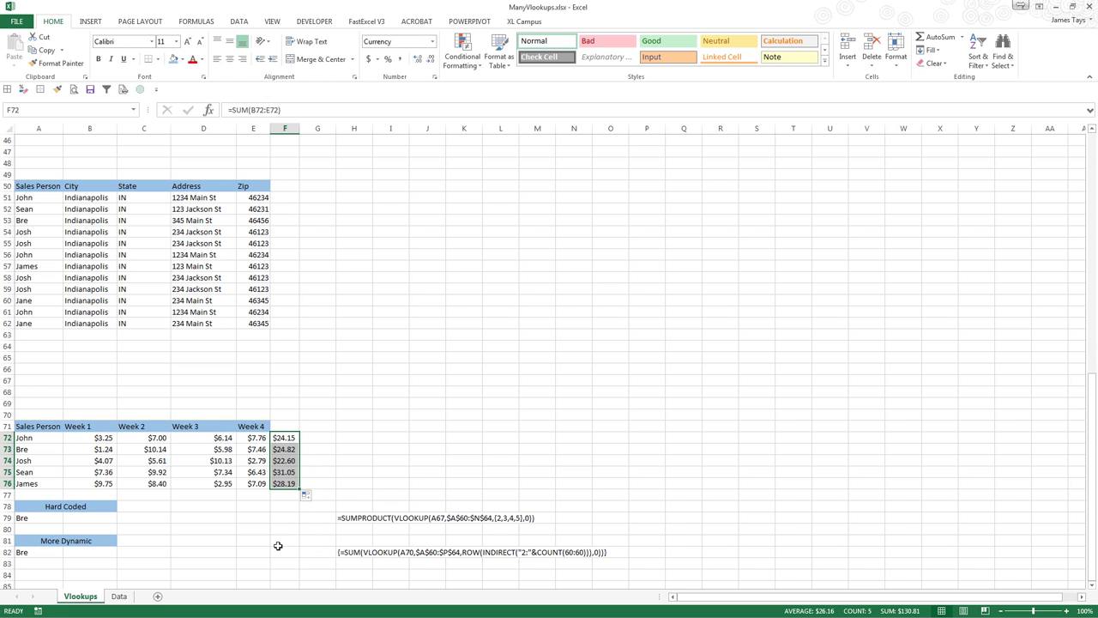
{"action": "key", "text": "Delete"}
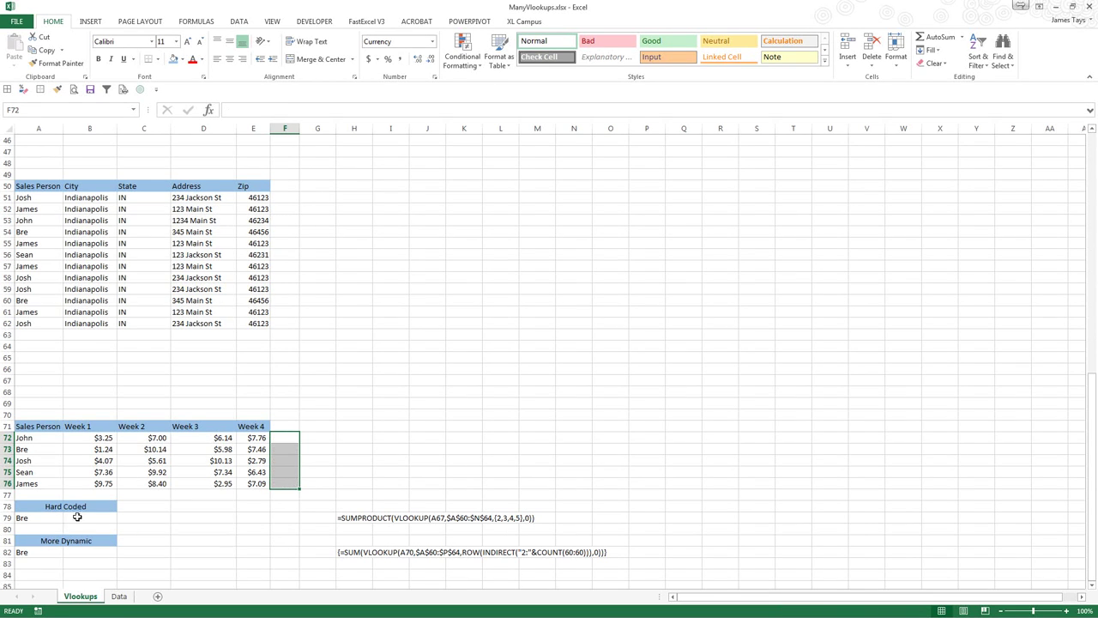
- Set the Hard Coded lookup cell A79 to the sales person listed in row 74
{"action": "scroll", "coordinate": [261, 475], "scroll_direction": "down", "scroll_amount": 2}
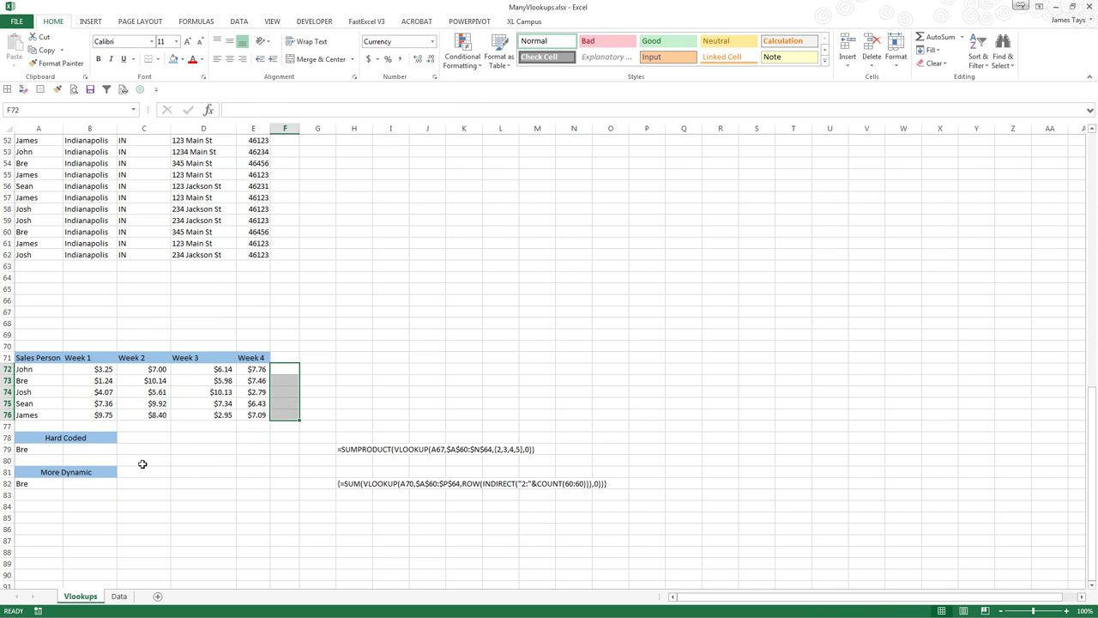
{"action": "left_click", "coordinate": [57, 450]}
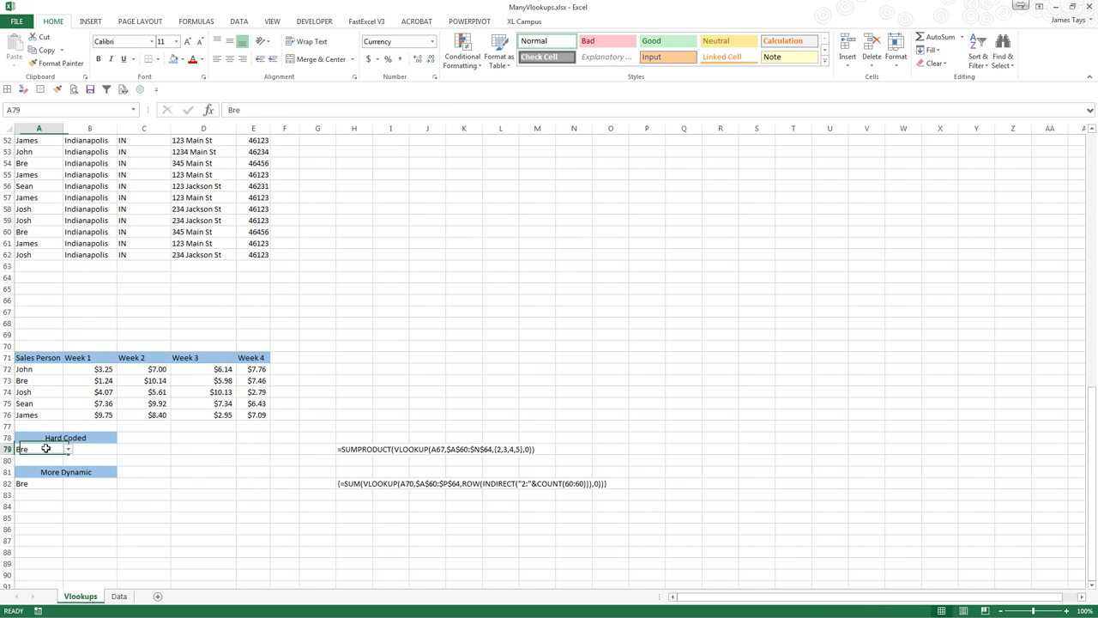
{"action": "left_click", "coordinate": [68, 450]}
{"action": "left_click", "coordinate": [75, 461]}
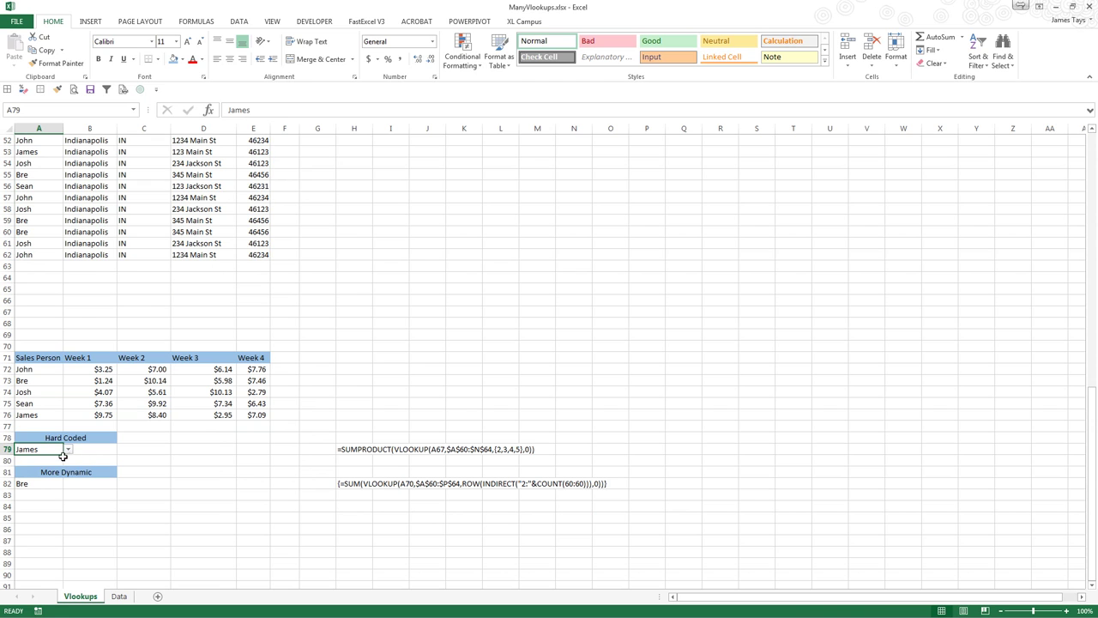
{"action": "left_click", "coordinate": [68, 450]}
{"action": "left_click", "coordinate": [50, 478]}
{"action": "left_click", "coordinate": [95, 450]}
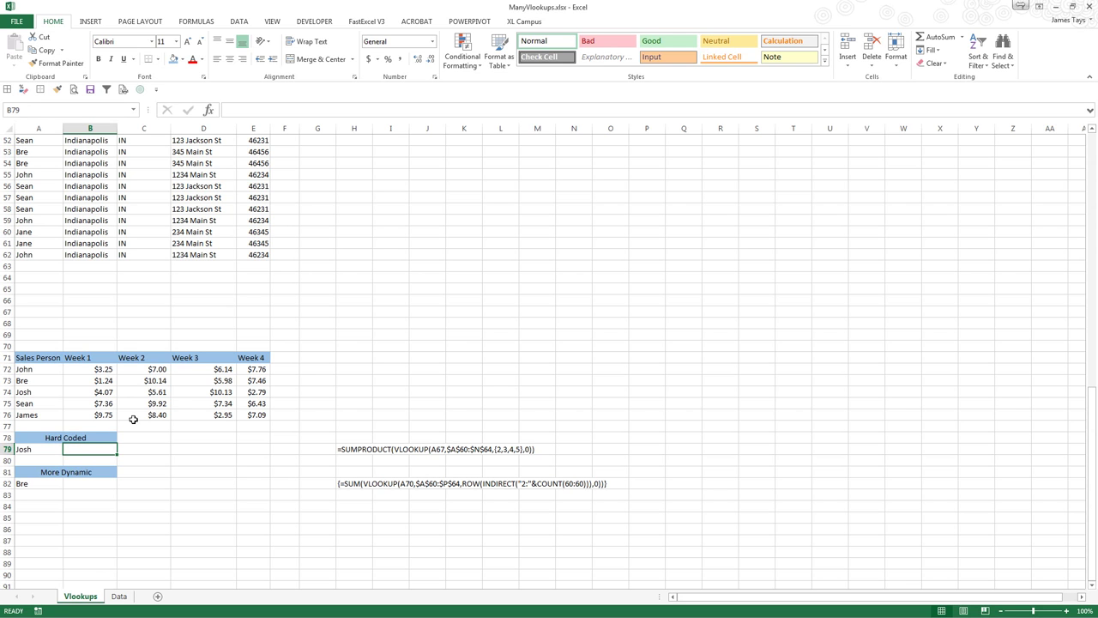
{"action": "type", "text": "=sump"}
{"action": "key", "text": "Tab"}
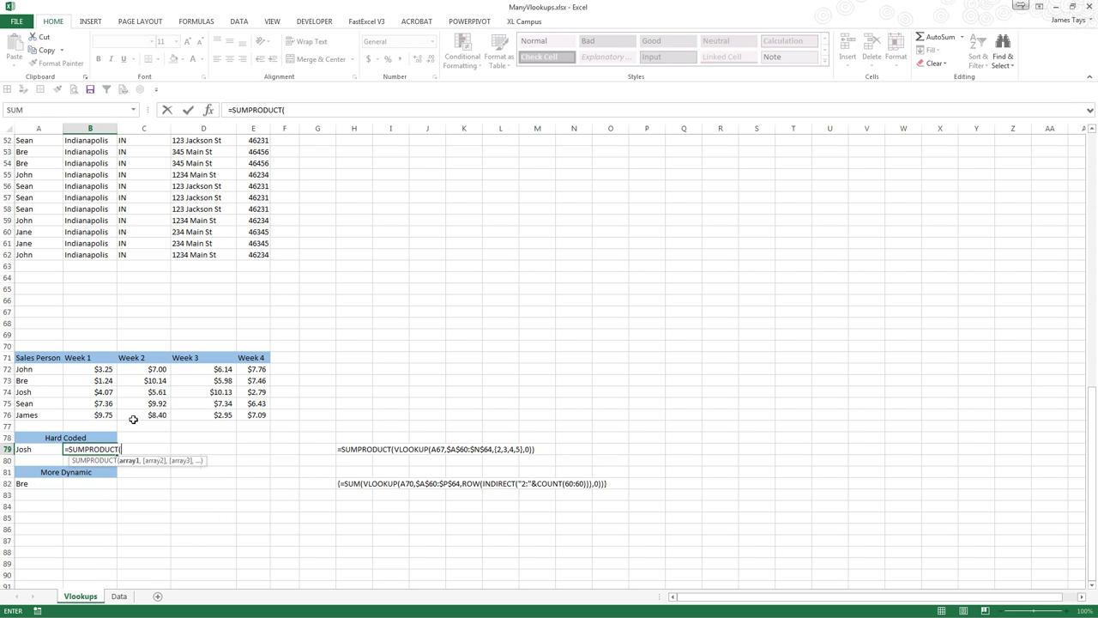
{"action": "key", "text": "BackSpace"}
{"action": "key", "text": "BackSpace"}
{"action": "key", "text": "BackSpace"}
{"action": "key", "text": "BackSpace"}
{"action": "key", "text": "BackSpace"}
{"action": "key", "text": "BackSpace"}
{"action": "key", "text": "BackSpace"}
{"action": "key", "text": "BackSpace"}
{"action": "key", "text": "BackSpace"}
{"action": "key", "text": "BackSpace"}
{"action": "key", "text": "BackSpace"}
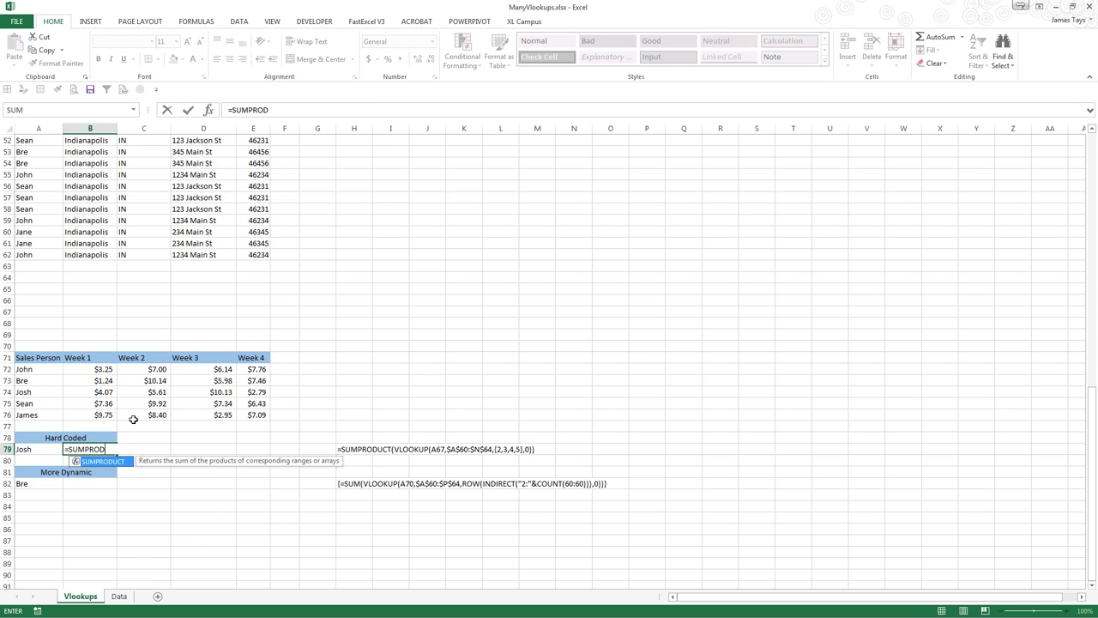
- Begin a VLOOKUP in B79 with A79 as the lookup value and the absolute range $A$72:$E$76 as the table
{"action": "type", "text": "vlo"}
{"action": "key", "text": "Tab"}
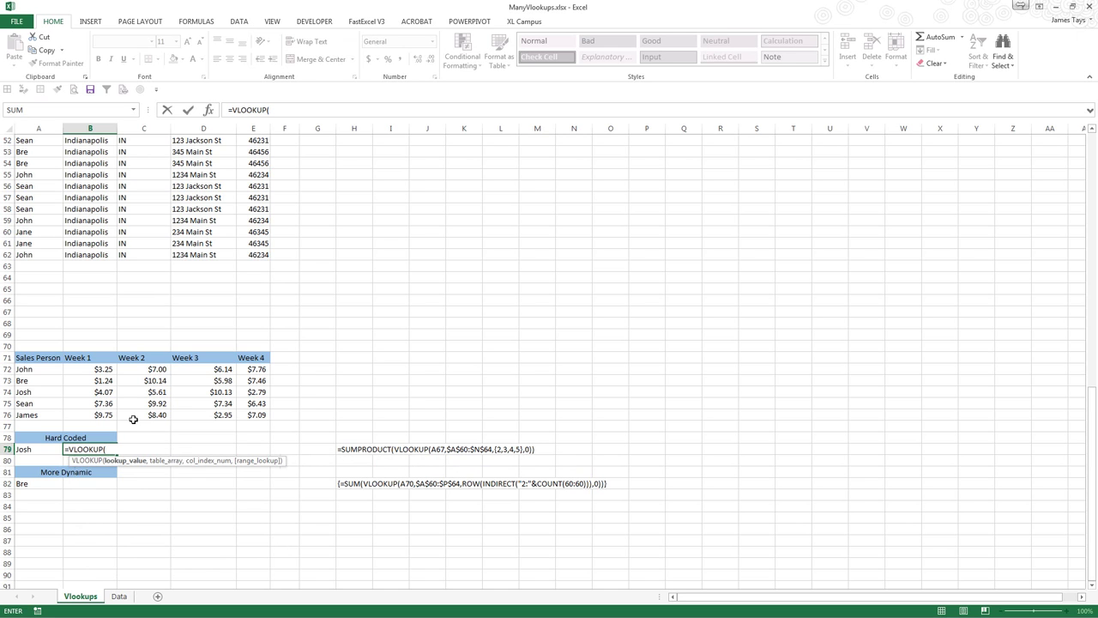
{"action": "left_click", "coordinate": [54, 448]}
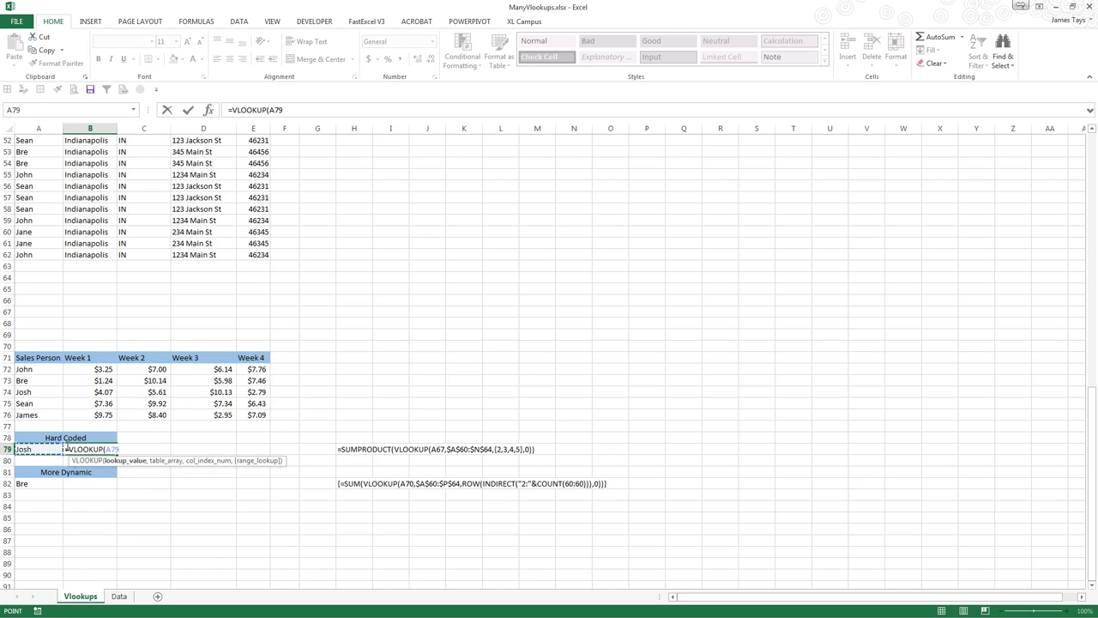
{"action": "type", "text": ","}
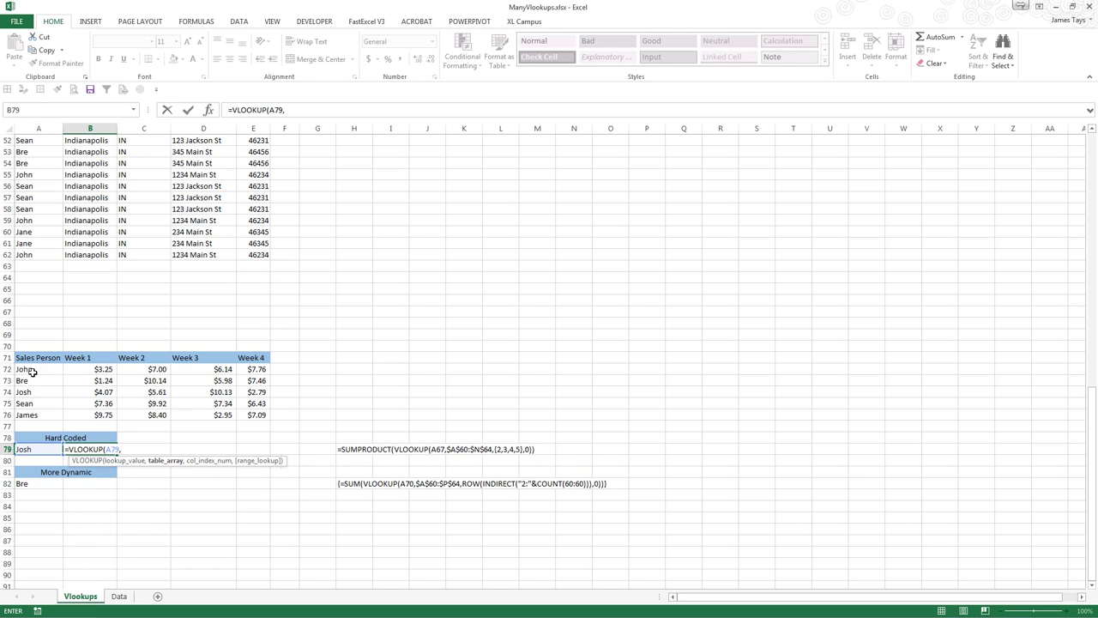
{"action": "left_click_drag", "start_coordinate": [22, 368], "coordinate": [258, 413]}
{"action": "key", "text": "F4"}
{"action": "type", "text": ","}
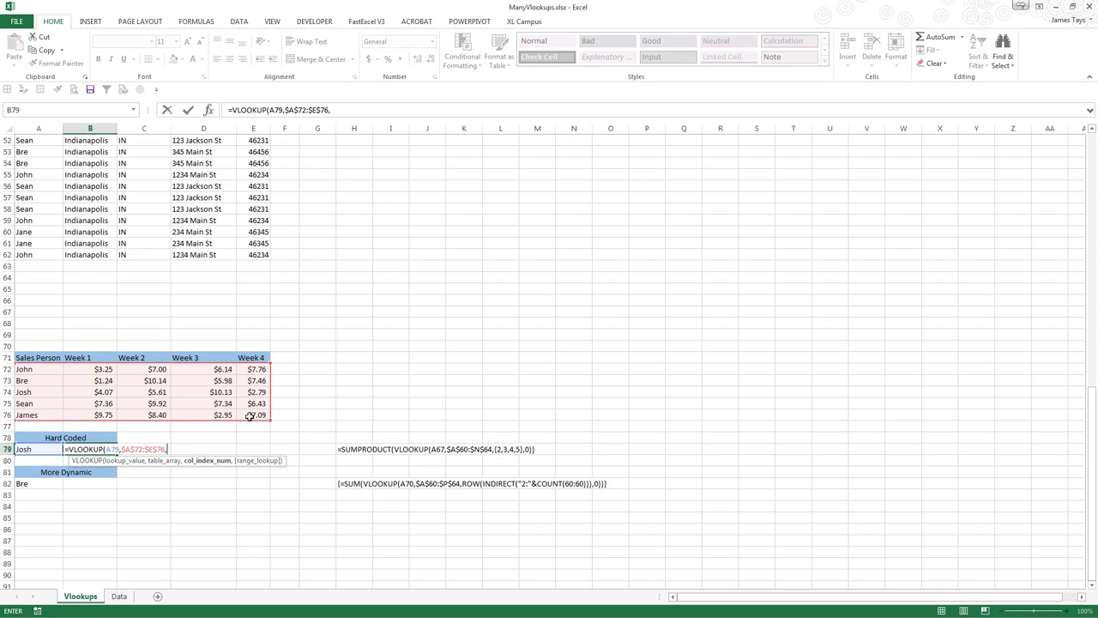
- Complete the B79 VLOOKUP with column index 2 and exact match 0, and compare the result with the weekly amounts
{"action": "type", "text": "2,0)"}
{"action": "key", "text": "ctrl+Return"}
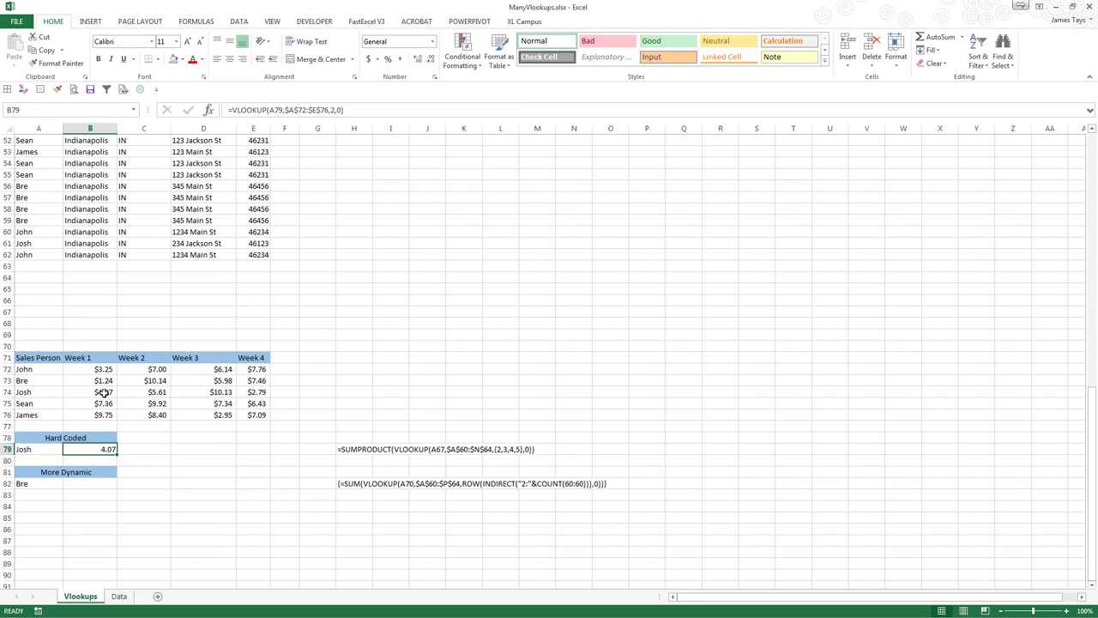
{"action": "left_click", "coordinate": [104, 393]}
{"action": "left_click", "coordinate": [41, 450]}
{"action": "left_click", "coordinate": [105, 449]}
{"action": "left_click_drag", "start_coordinate": [97, 393], "coordinate": [249, 392]}
{"action": "left_click_drag", "start_coordinate": [98, 383], "coordinate": [260, 385]}
- Replace the column index in the B79 VLOOKUP with the array constant {2,3,4,5}
{"action": "left_click", "coordinate": [91, 452]}
{"action": "left_click", "coordinate": [328, 109]}
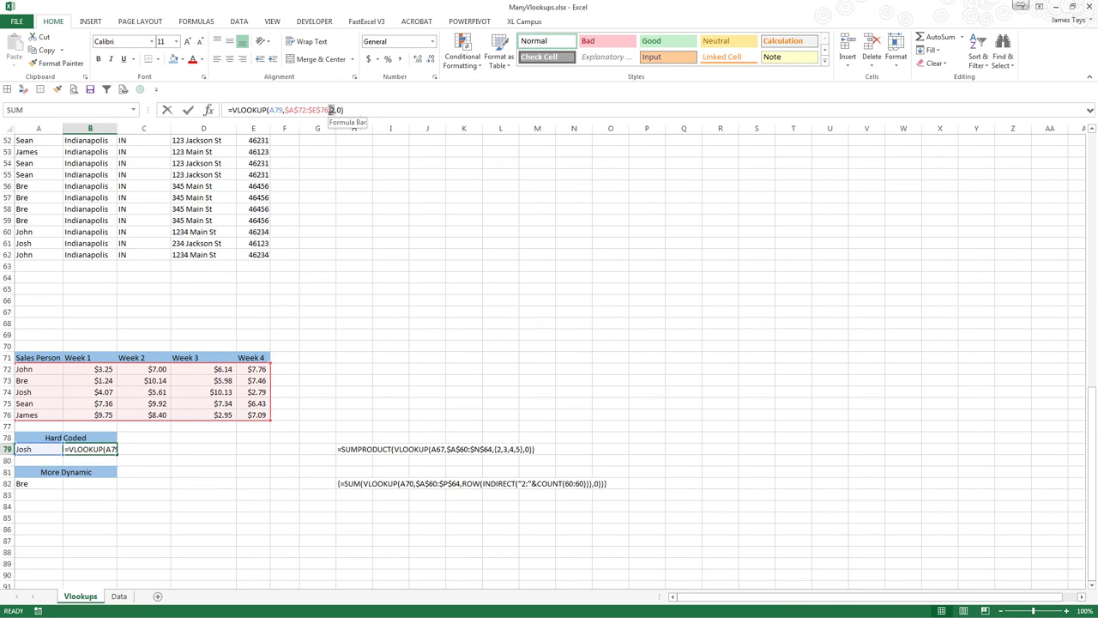
{"action": "left_click", "coordinate": [331, 110]}
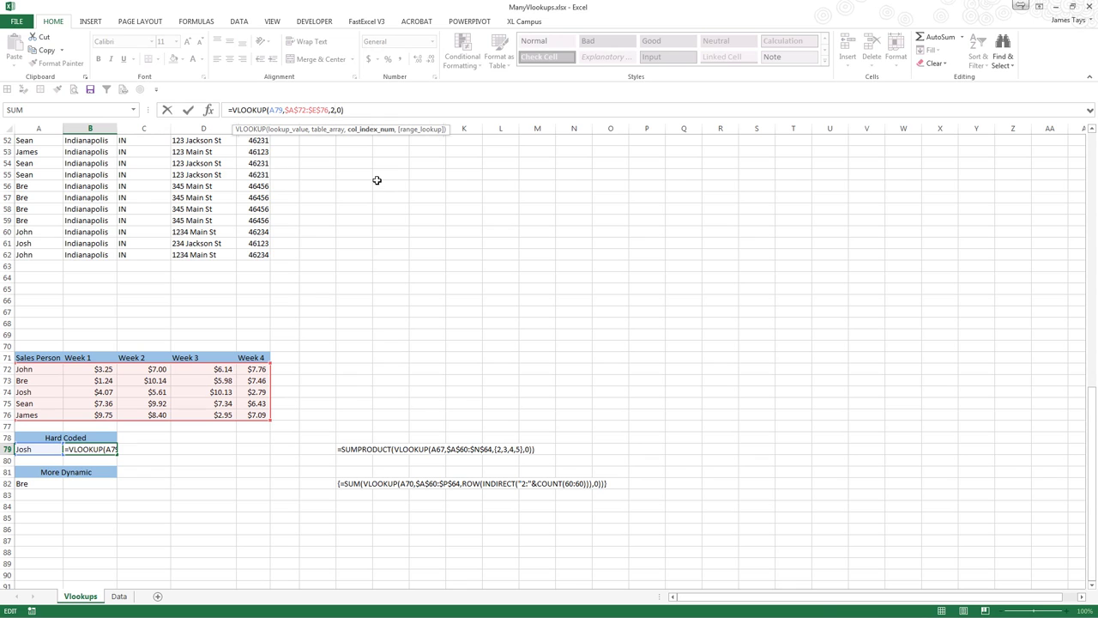
{"action": "key", "text": "BackSpace"}
{"action": "type", "text": "{}"}
{"action": "type", "text": "2"}
{"action": "type", "text": ",3,"}
{"action": "type", "text": "4"}
{"action": "type", "text": ","}
{"action": "type", "text": "5"}
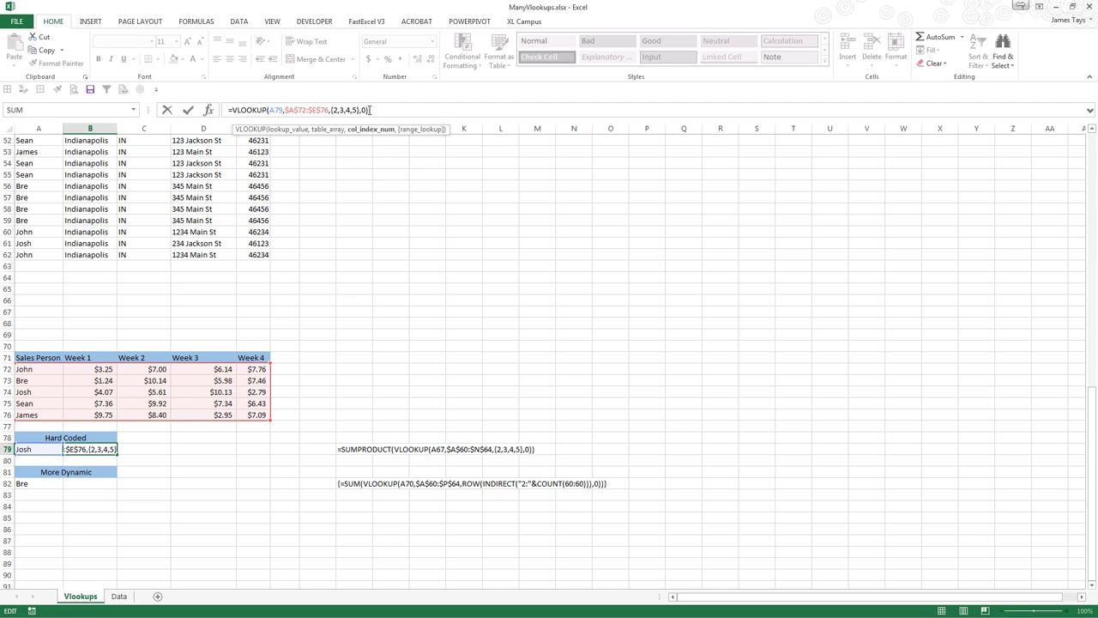
- Evaluate the whole VLOOKUP expression in B79 to inspect its returned array, and restore the original expression
{"action": "left_click_drag", "start_coordinate": [375, 112], "coordinate": [229, 109]}
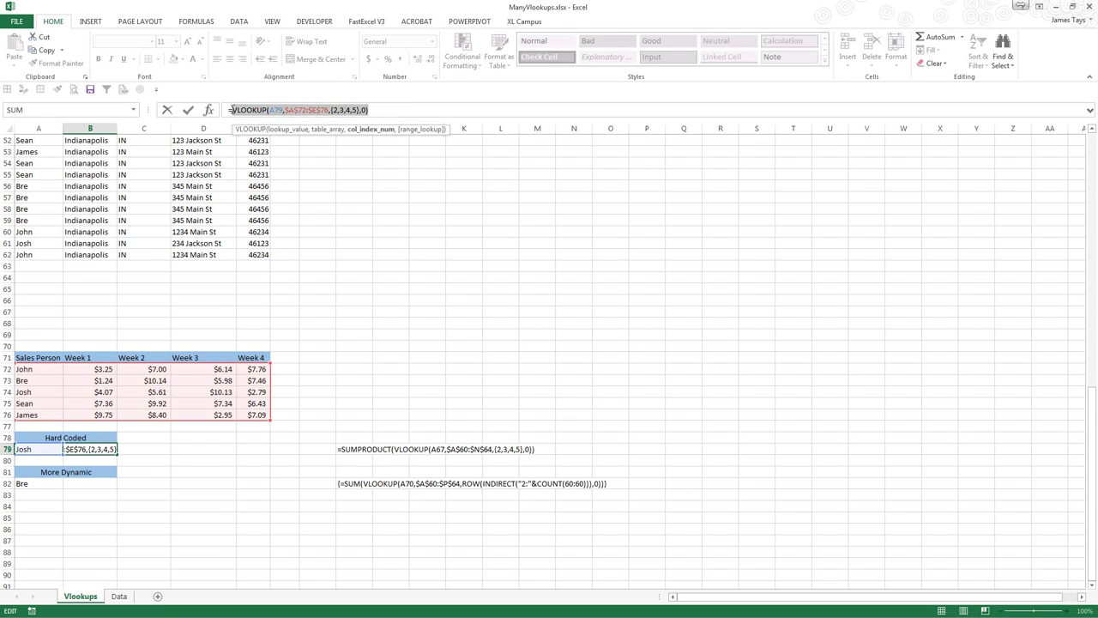
{"action": "key", "text": "F9"}
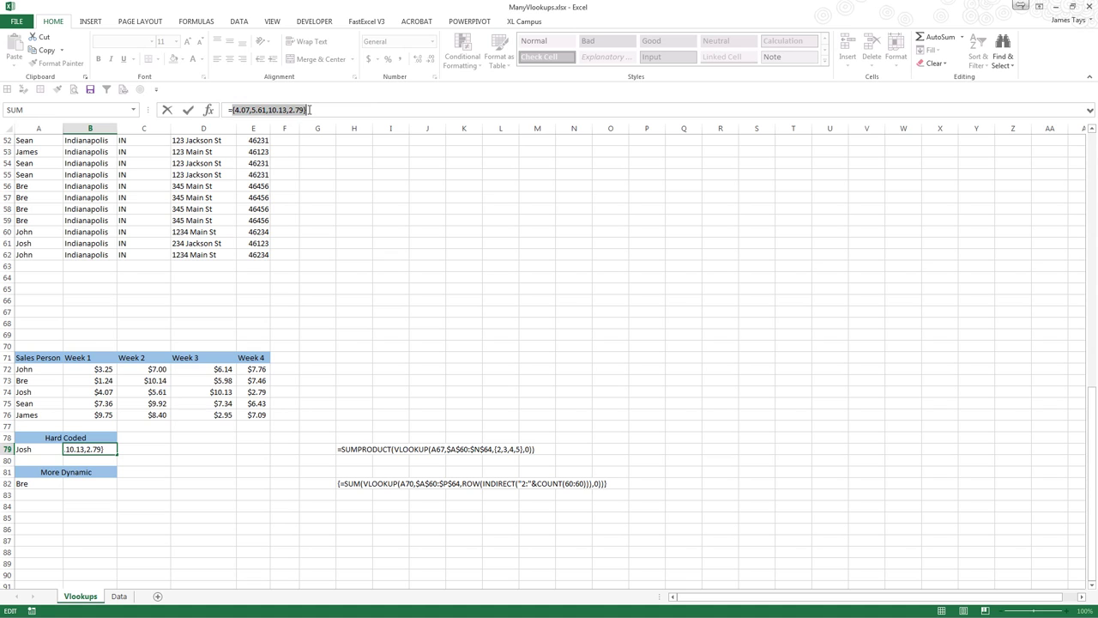
{"action": "key", "text": "ctrl+z"}
- Wrap the VLOOKUP in B79 in a SUM function and enter the formula
{"action": "left_click", "coordinate": [231, 110]}
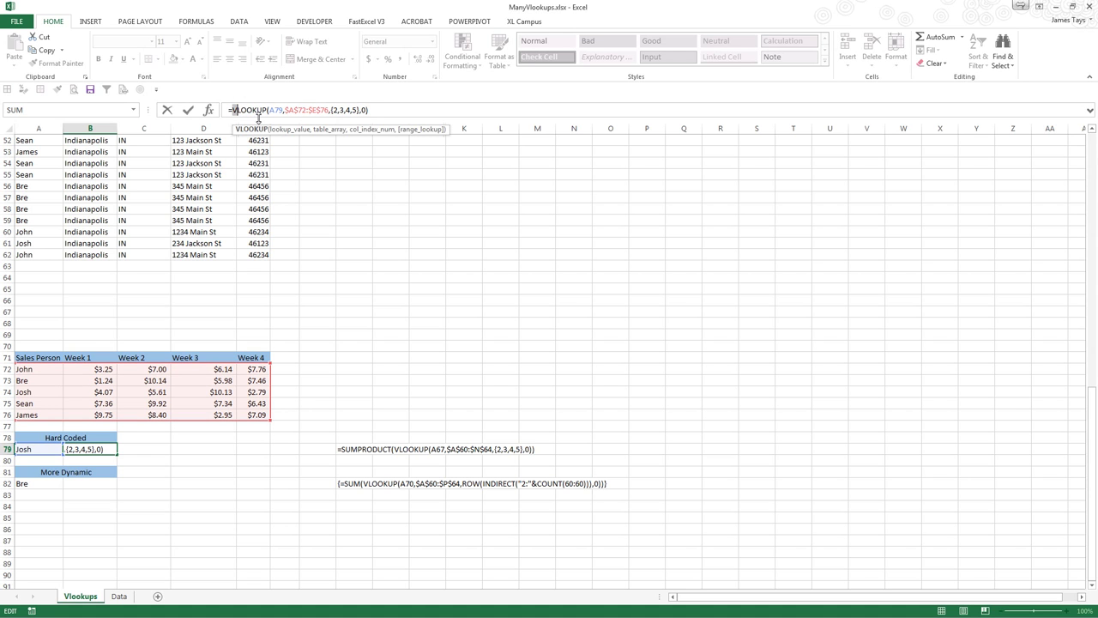
{"action": "left_click", "coordinate": [230, 109]}
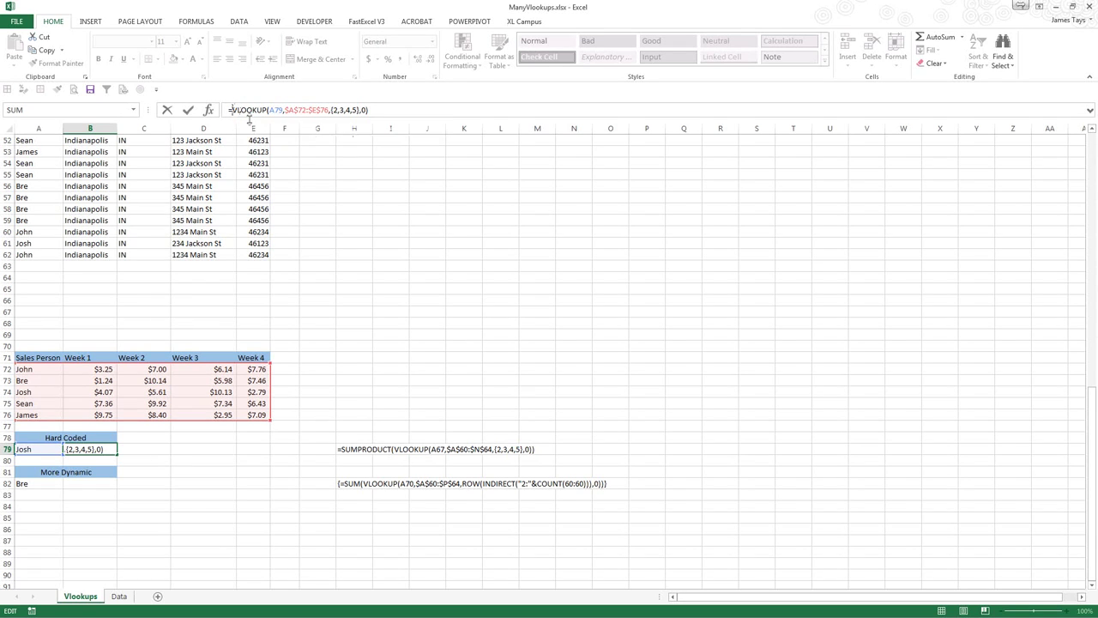
{"action": "type", "text": "SUMPRODUCT("}
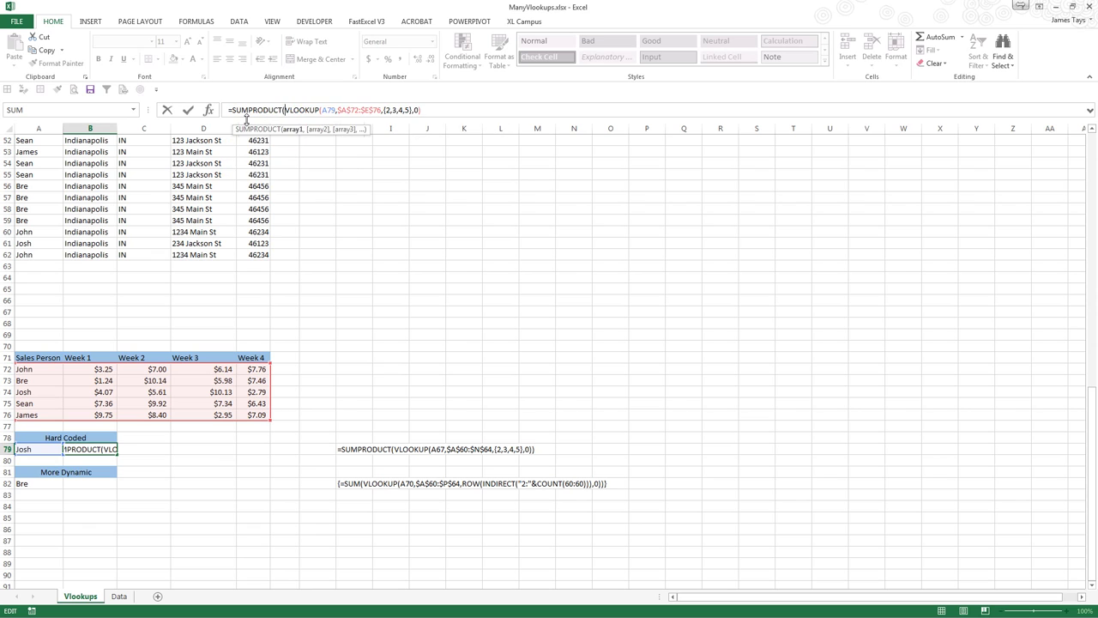
{"action": "key", "text": "BackSpace"}
{"action": "key", "text": "BackSpace"}
{"action": "key", "text": "BackSpace"}
{"action": "key", "text": "BackSpace"}
{"action": "key", "text": "BackSpace"}
{"action": "key", "text": "BackSpace"}
{"action": "key", "text": "BackSpace"}
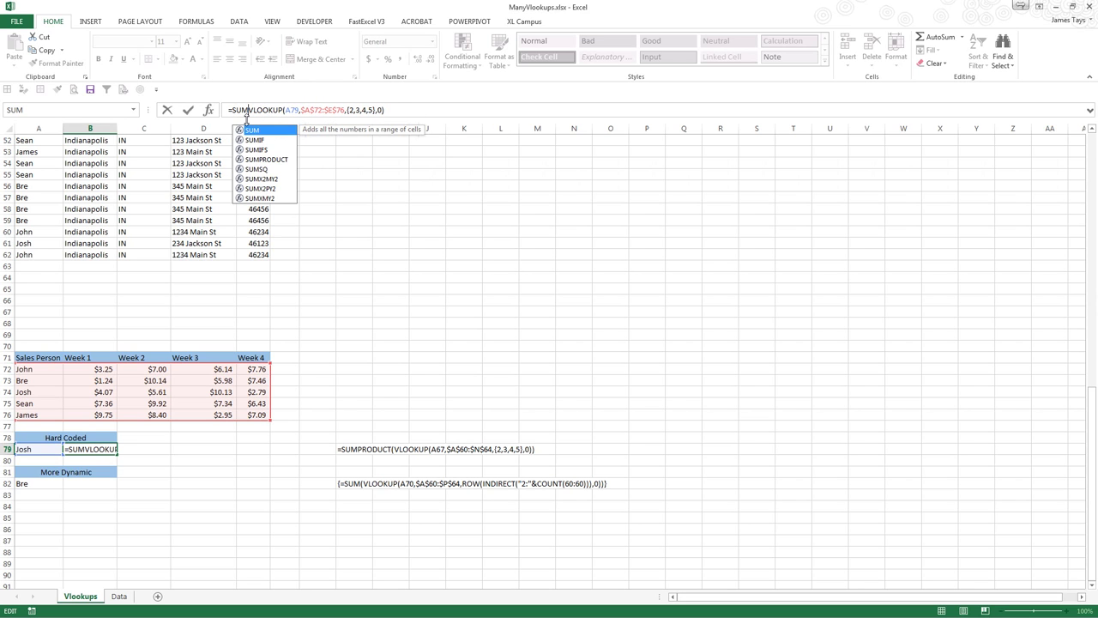
{"action": "type", "text": "("}
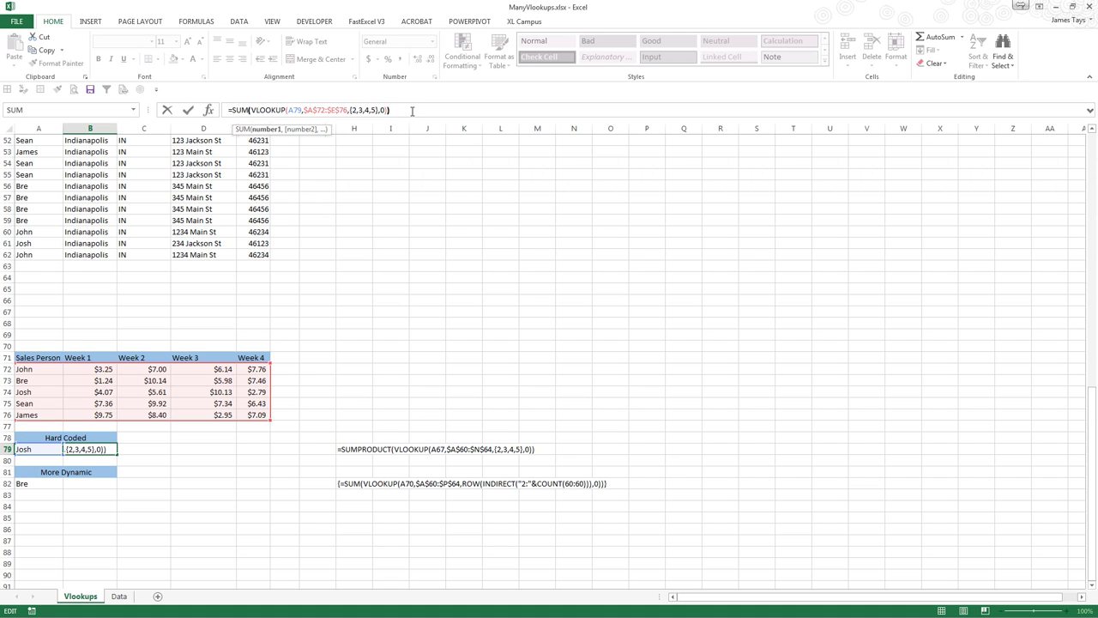
{"action": "key", "text": "ctrl+Return"}
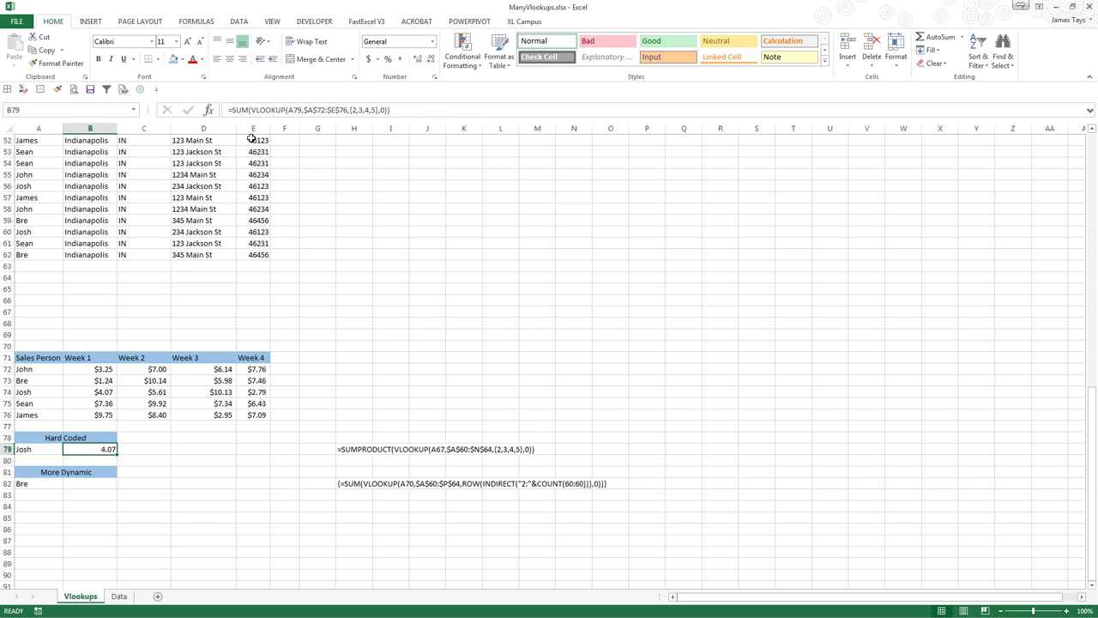
- Change the SUM function in B79 to SUMPRODUCT and format the cell as currency
{"action": "left_click", "coordinate": [248, 110]}
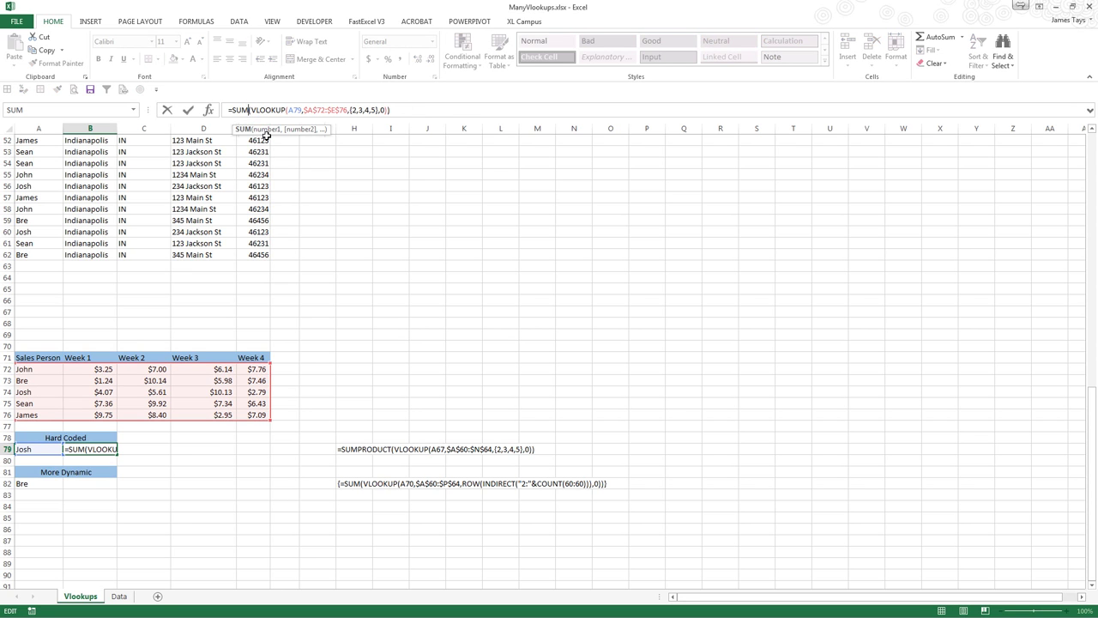
{"action": "type", "text": "PRODUCT"}
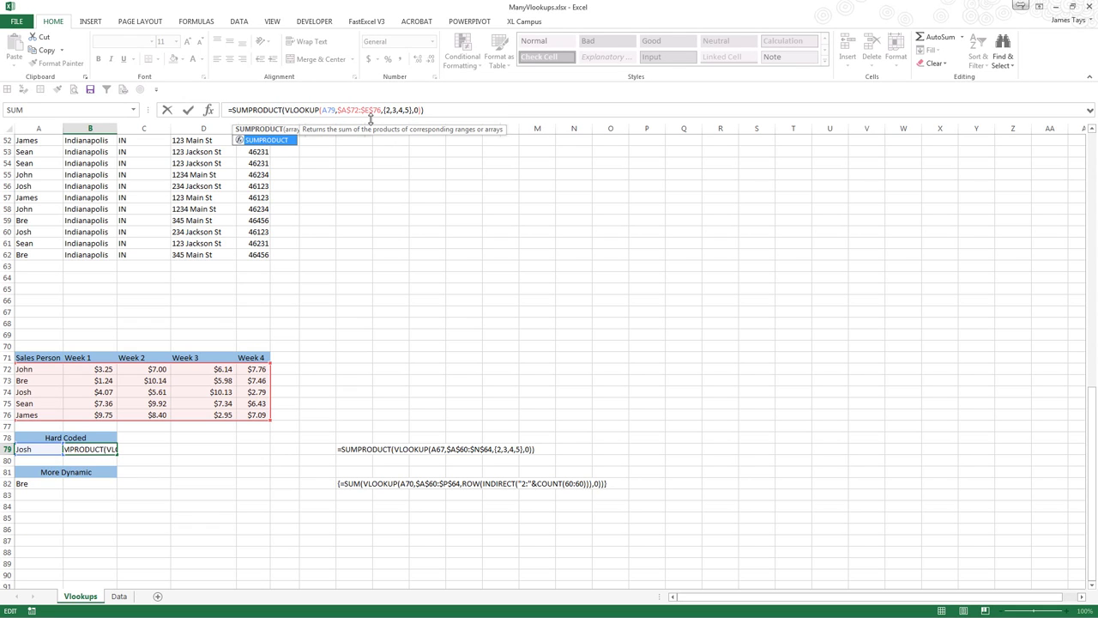
{"action": "type", "text": "("}
{"action": "left_click", "coordinate": [385, 110]}
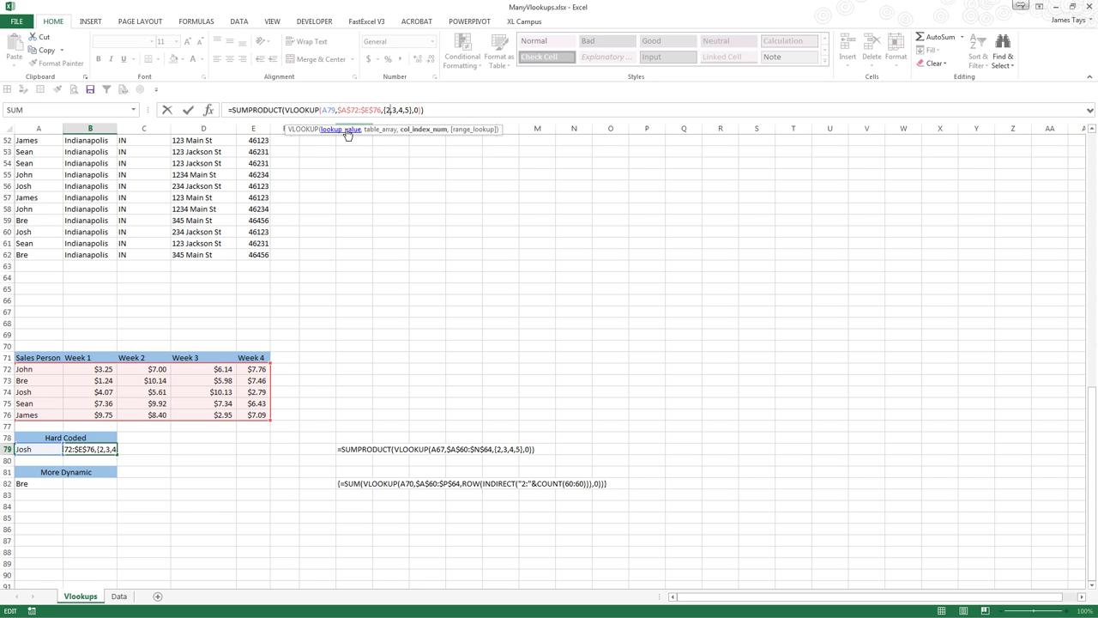
{"action": "key", "text": "ctrl+Return"}
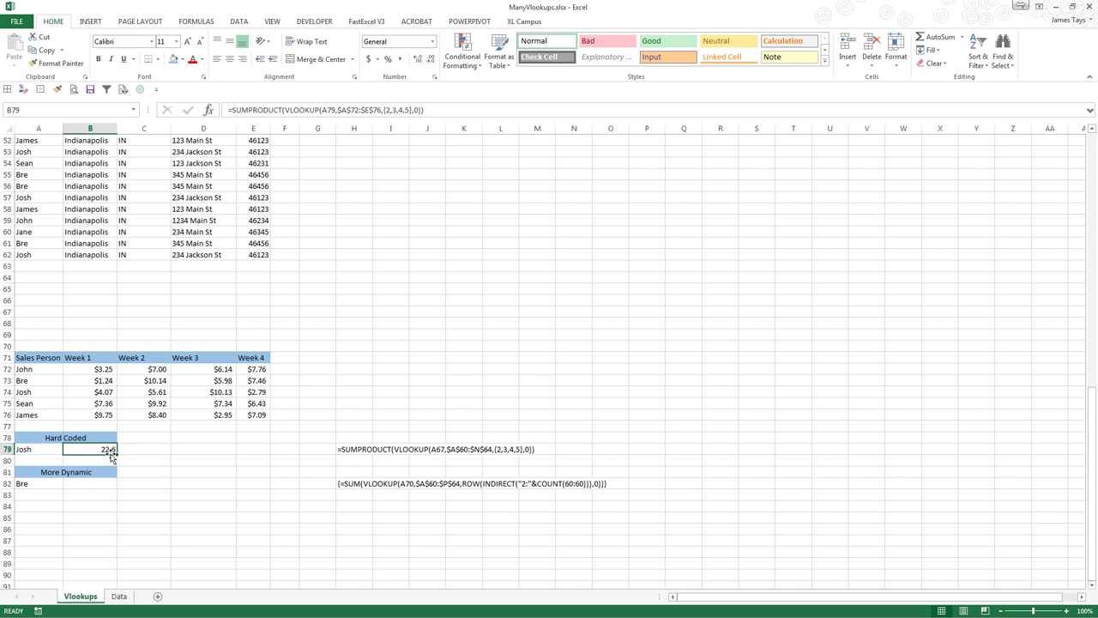
{"action": "key", "text": "ctrl+shift+4"}
{"action": "scroll", "coordinate": [136, 326], "scroll_direction": "up", "scroll_amount": 2}
{"action": "scroll", "coordinate": [131, 397], "scroll_direction": "down", "scroll_amount": 3}
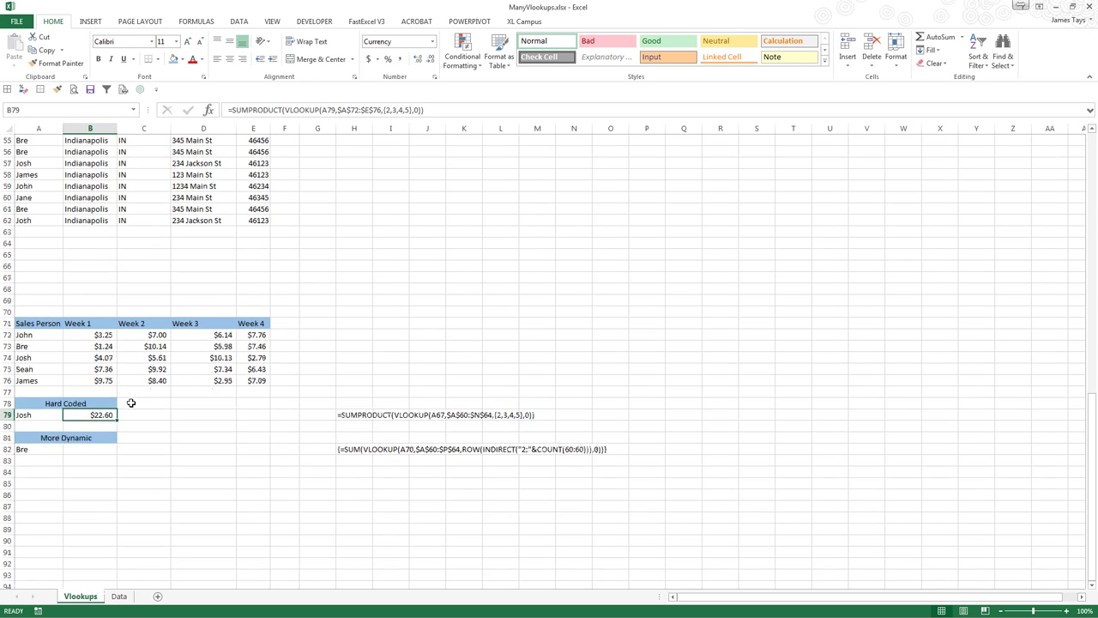
- Extend the header row with Week 5 in F71 and copy the Week 4 amounts E72:E76 into F72:F76
{"action": "left_click", "coordinate": [79, 450]}
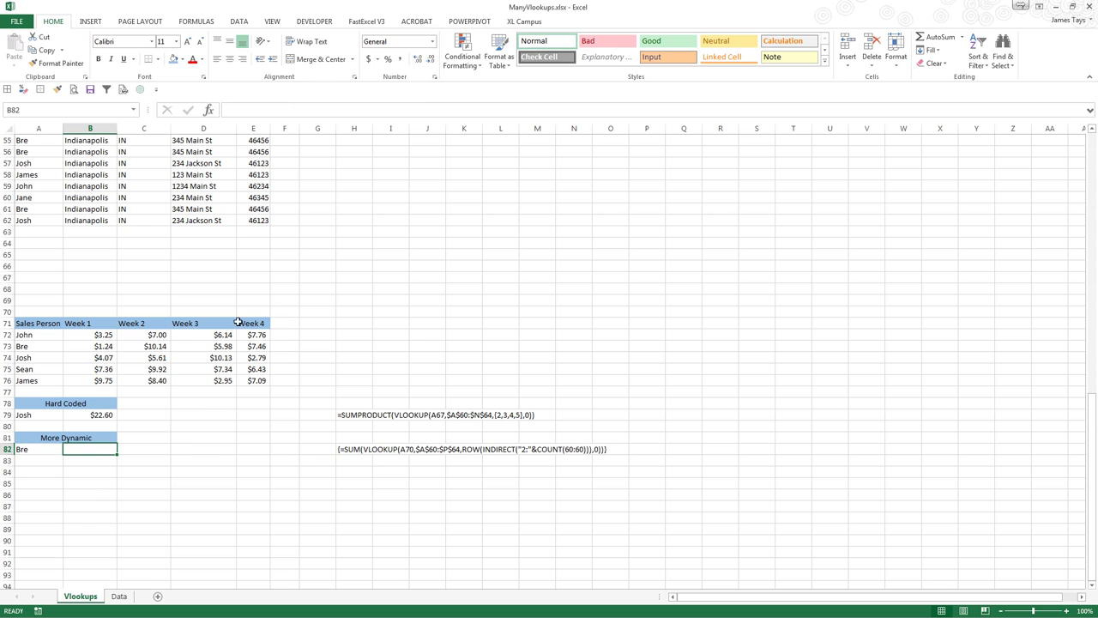
{"action": "left_click", "coordinate": [79, 321]}
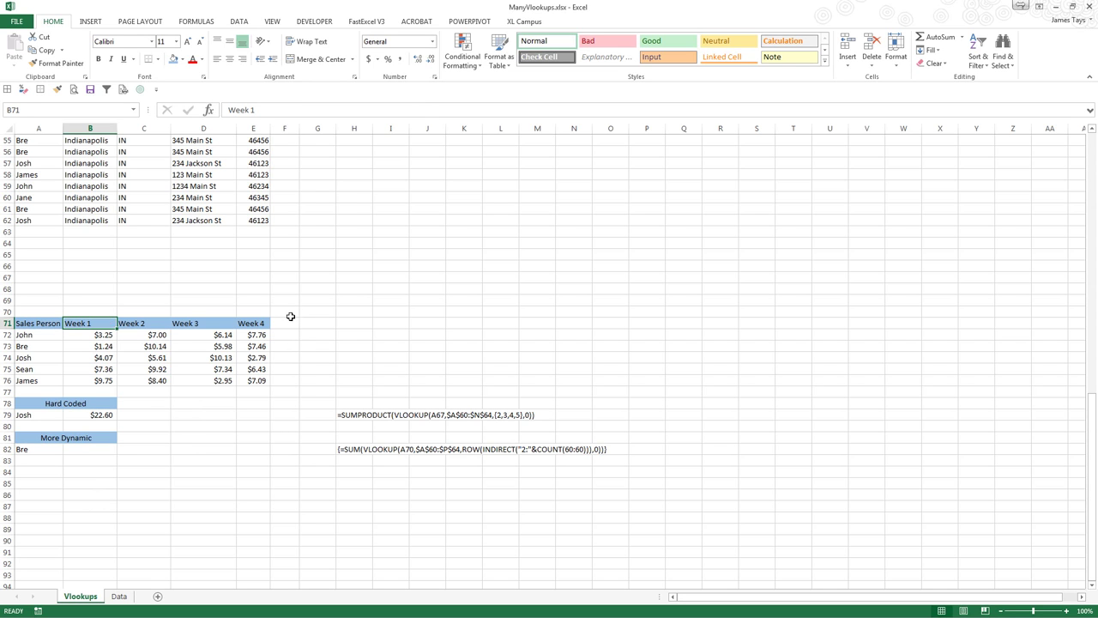
{"action": "left_click", "coordinate": [260, 323]}
{"action": "left_click_drag", "start_coordinate": [270, 327], "coordinate": [263, 381]}
{"action": "left_click", "coordinate": [263, 338]}
{"action": "key", "text": "ctrl+c"}
{"action": "left_click", "coordinate": [285, 335]}
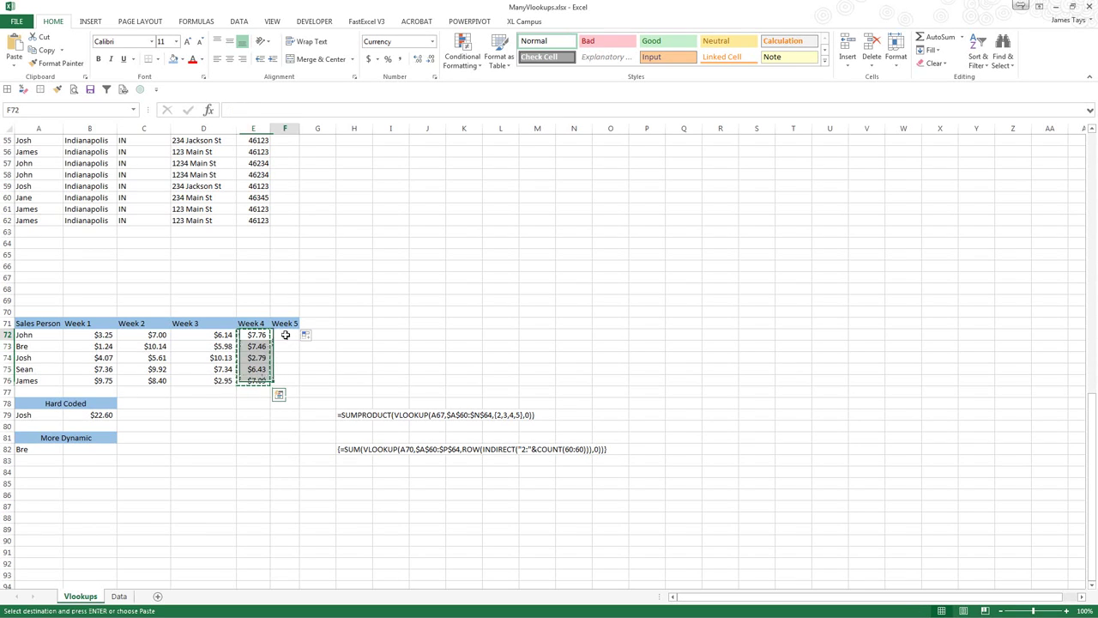
{"action": "key", "text": "ctrl+v"}
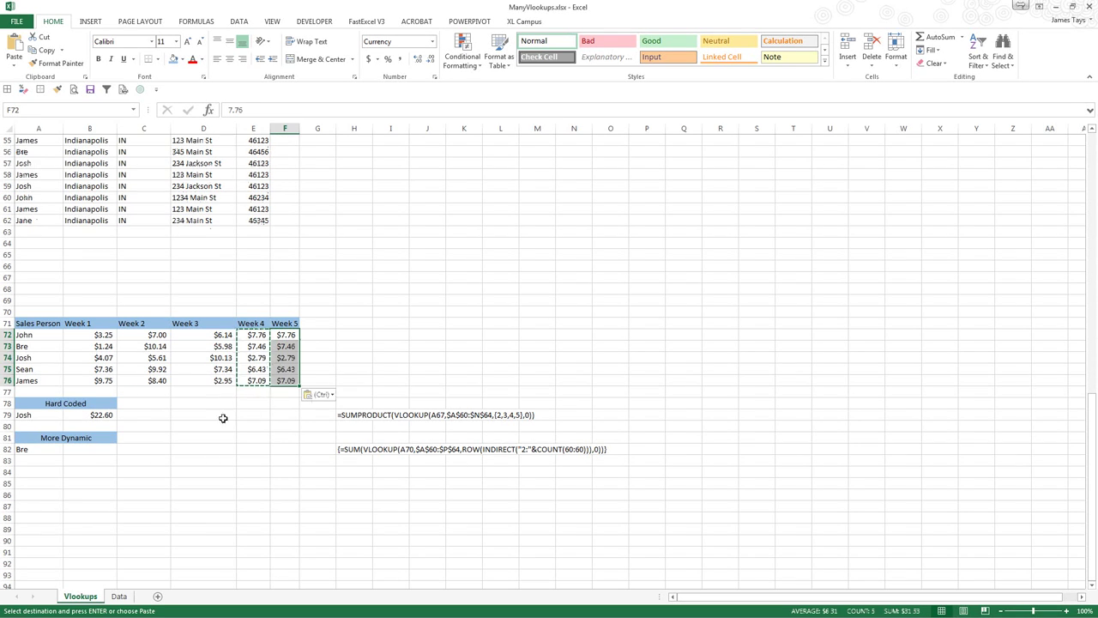
- Begin a VLOOKUP in B82 with A82 as the lookup value and the absolute range $A$72:$F$76 as the table
{"action": "left_click", "coordinate": [87, 417]}
{"action": "left_click", "coordinate": [46, 411]}
{"action": "left_click", "coordinate": [91, 415]}
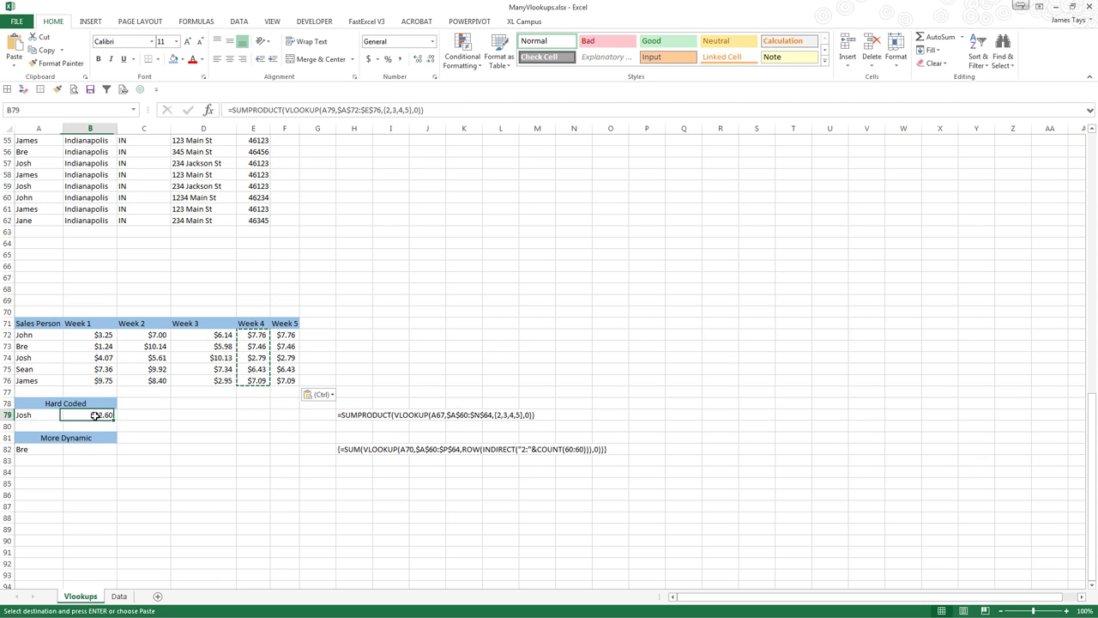
{"action": "left_click", "coordinate": [67, 450]}
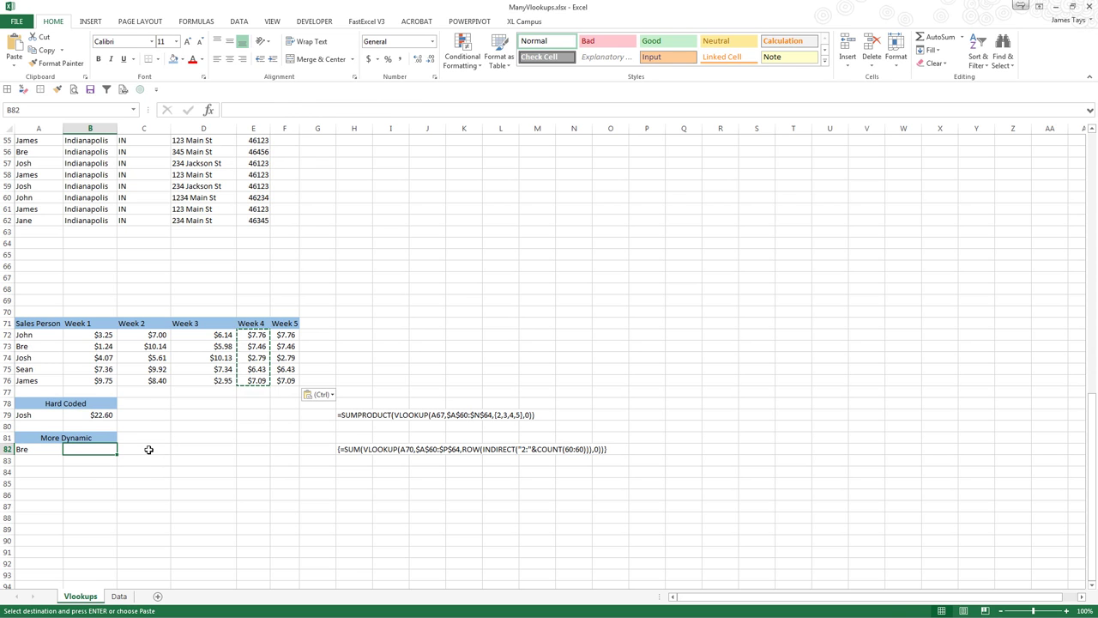
{"action": "type", "text": "="}
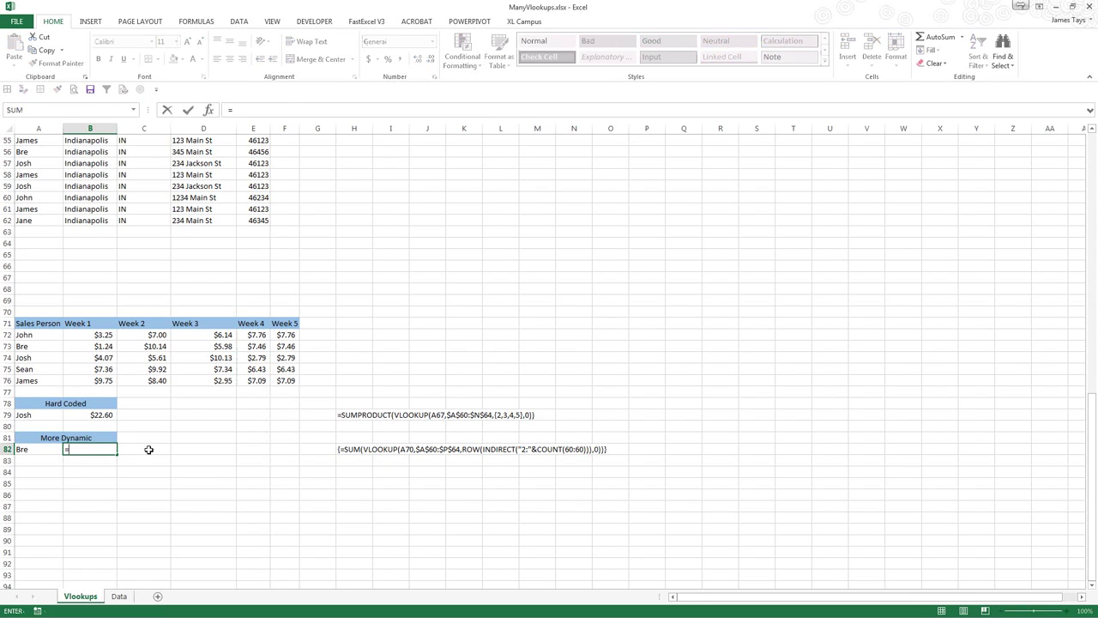
{"action": "type", "text": "vl"}
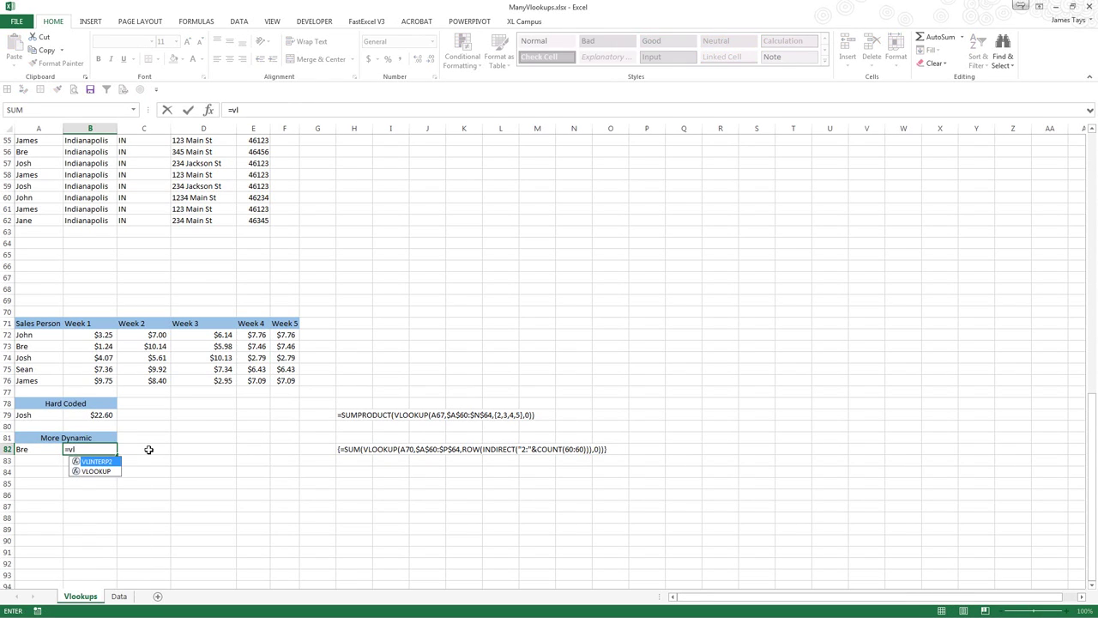
{"action": "key", "text": "Down"}
{"action": "key", "text": "Tab"}
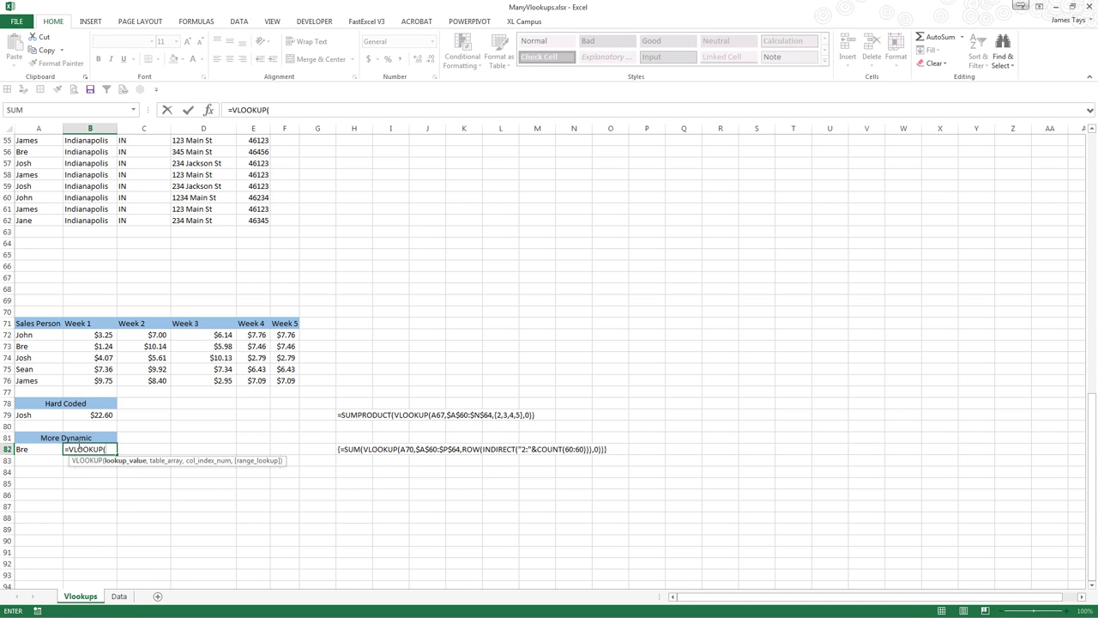
{"action": "left_click", "coordinate": [31, 448]}
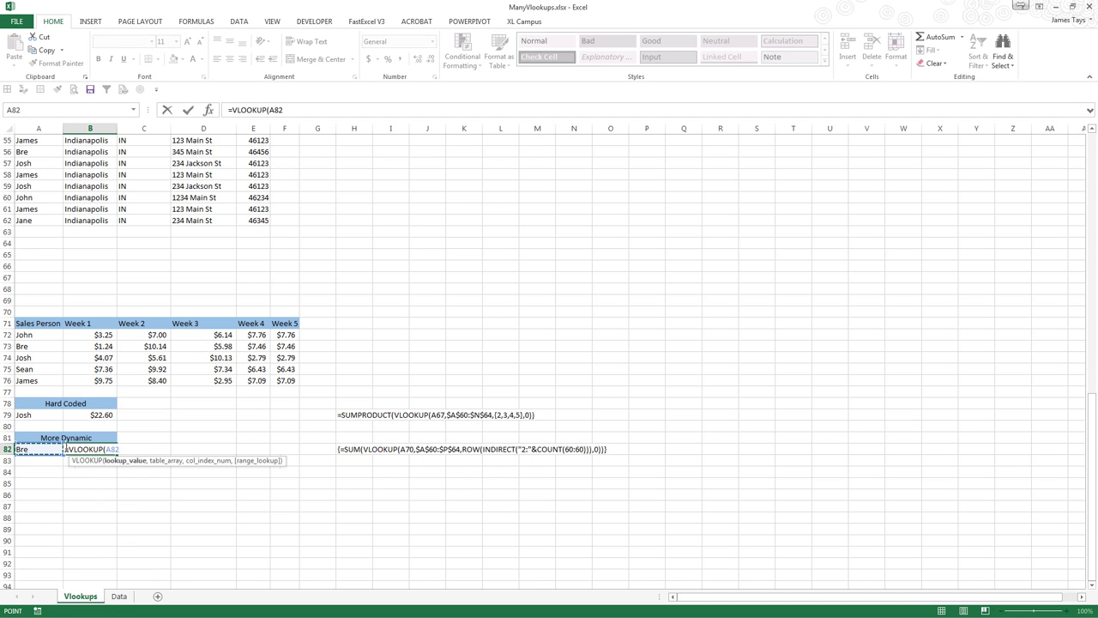
{"action": "type", "text": ","}
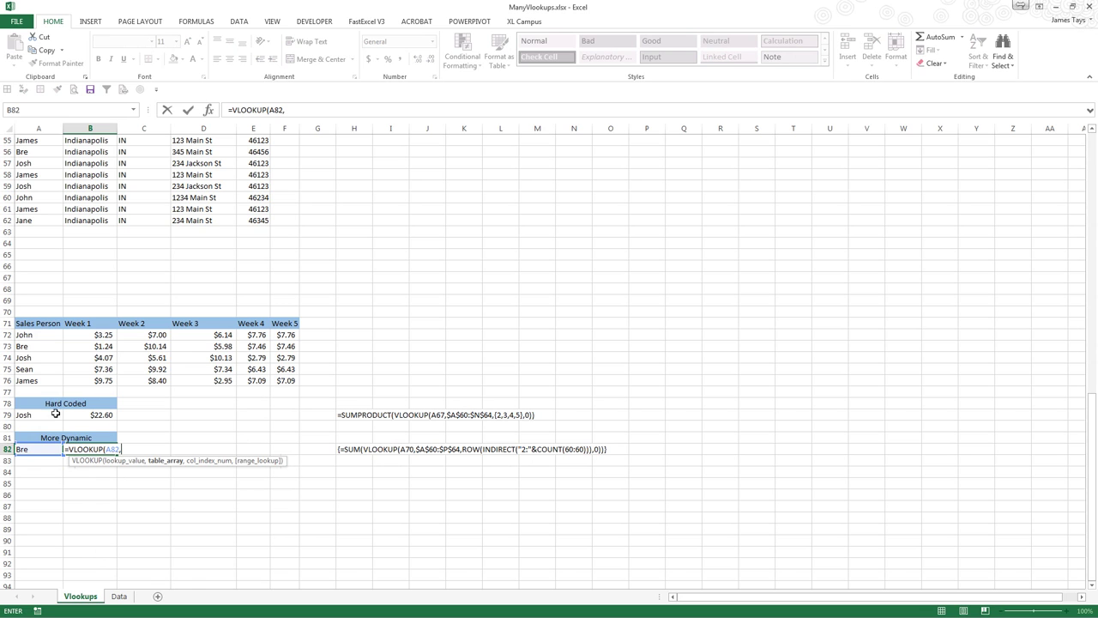
{"action": "left_click_drag", "start_coordinate": [34, 336], "coordinate": [289, 373]}
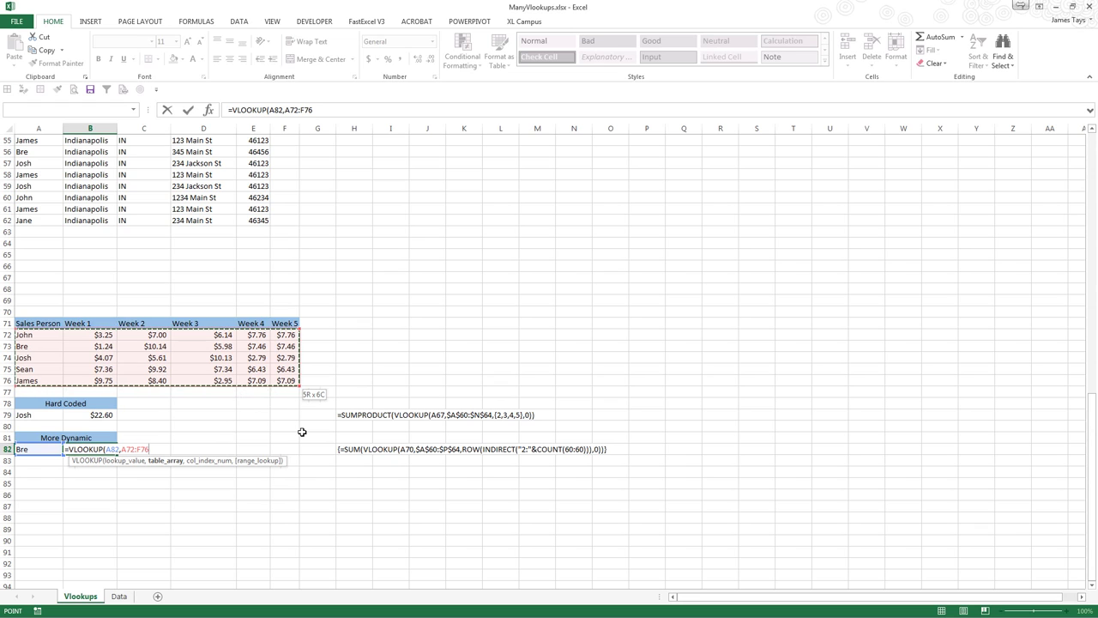
{"action": "key", "text": "F4"}
- Complete the B82 VLOOKUP with the column index array {2,3,4,5,6} and exact match 0
{"action": "type", "text": ",{2'3"}
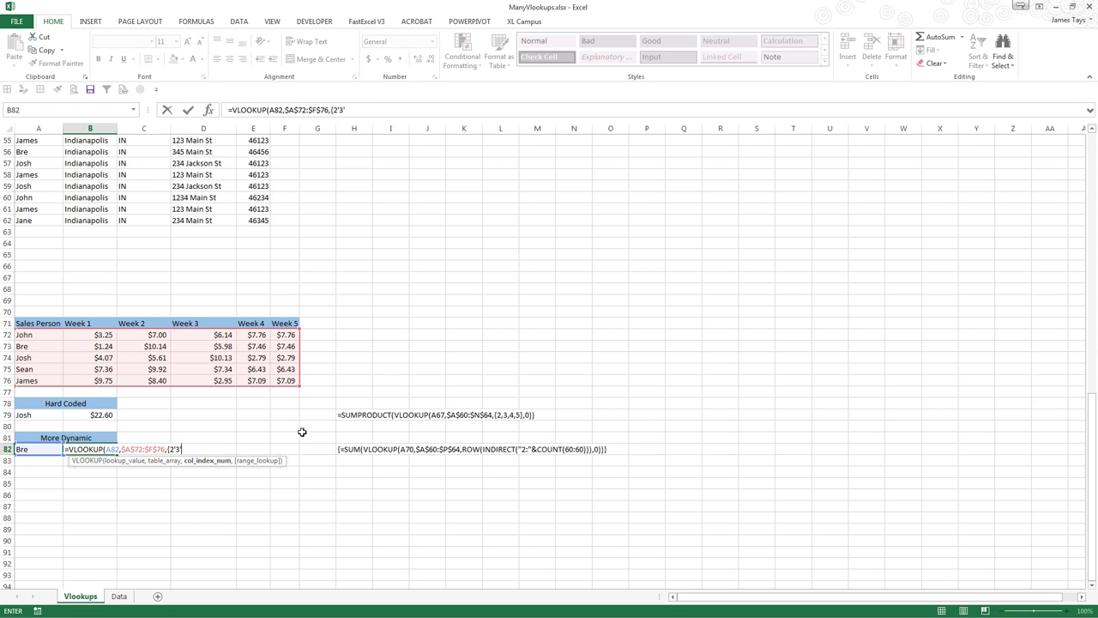
{"action": "key", "text": "BackSpace"}
{"action": "key", "text": "BackSpace"}
{"action": "key", "text": "BackSpace"}
{"action": "type", "text": ",3,3"}
{"action": "key", "text": "BackSpace"}
{"action": "type", "text": "4,5,6},0)"}
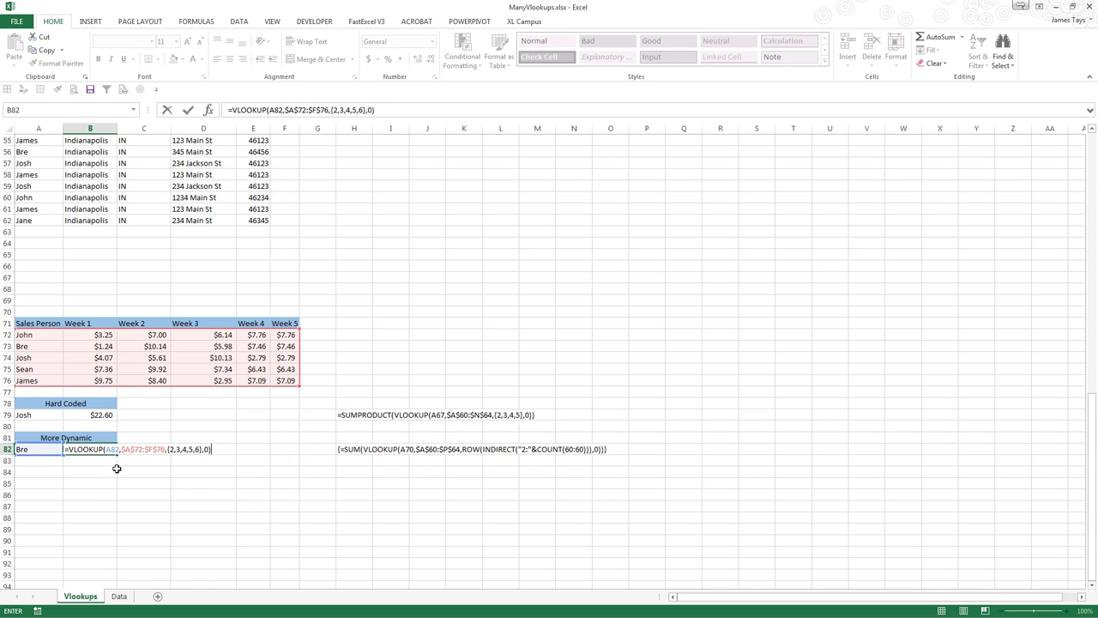
- Wrap the VLOOKUP in B82 in SUMPRODUCT and enter the formula
{"action": "left_click", "coordinate": [66, 450]}
{"action": "type", "text": "sum"}
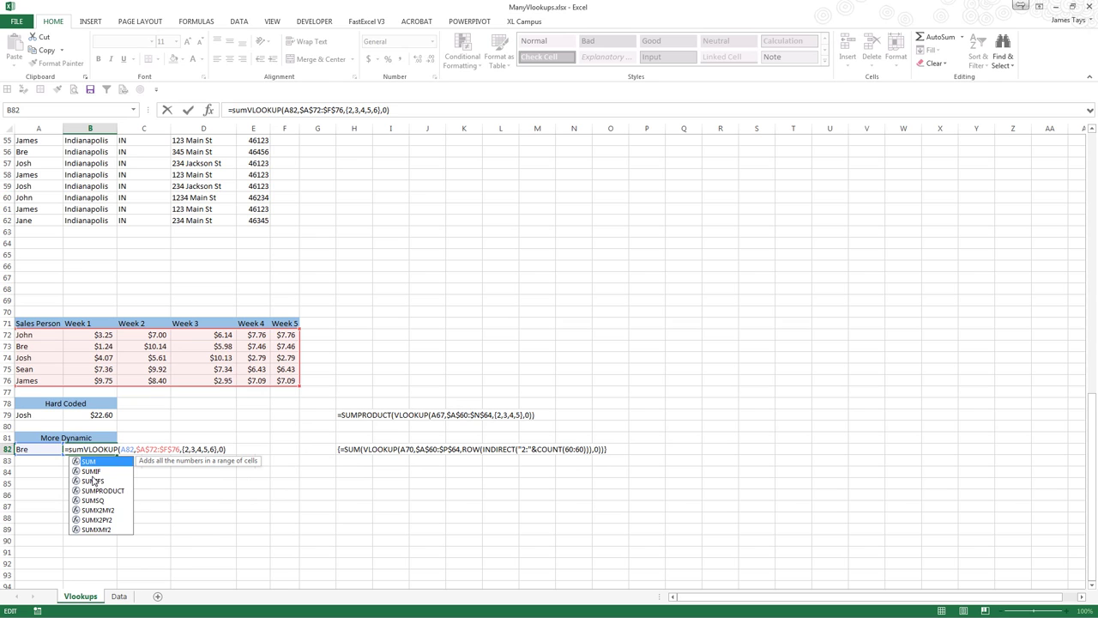
{"action": "type", "text": "p"}
{"action": "key", "text": "Tab"}
{"action": "left_click", "coordinate": [277, 452]}
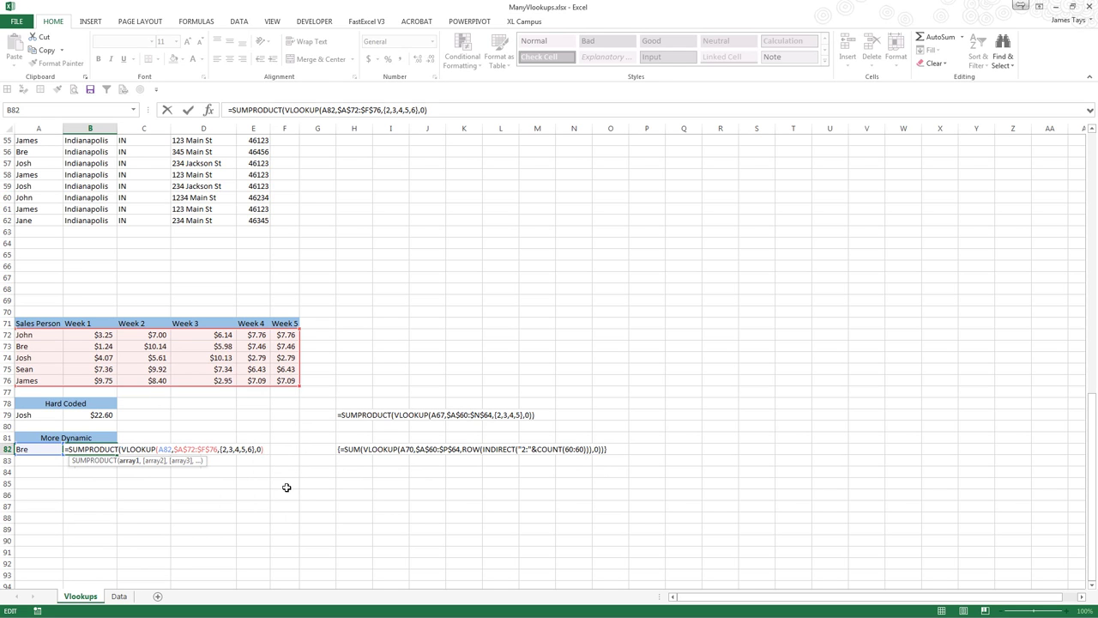
{"action": "key", "text": "ctrl+Return"}
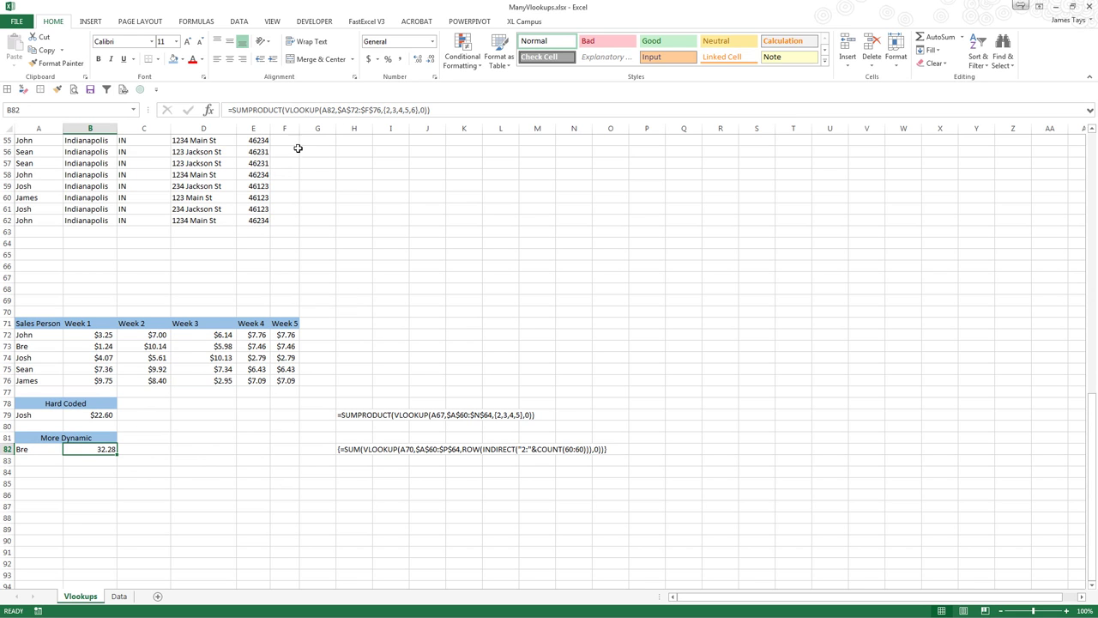
- Change the SUMPRODUCT function in the B82 formula to SUM
{"action": "left_click", "coordinate": [283, 109]}
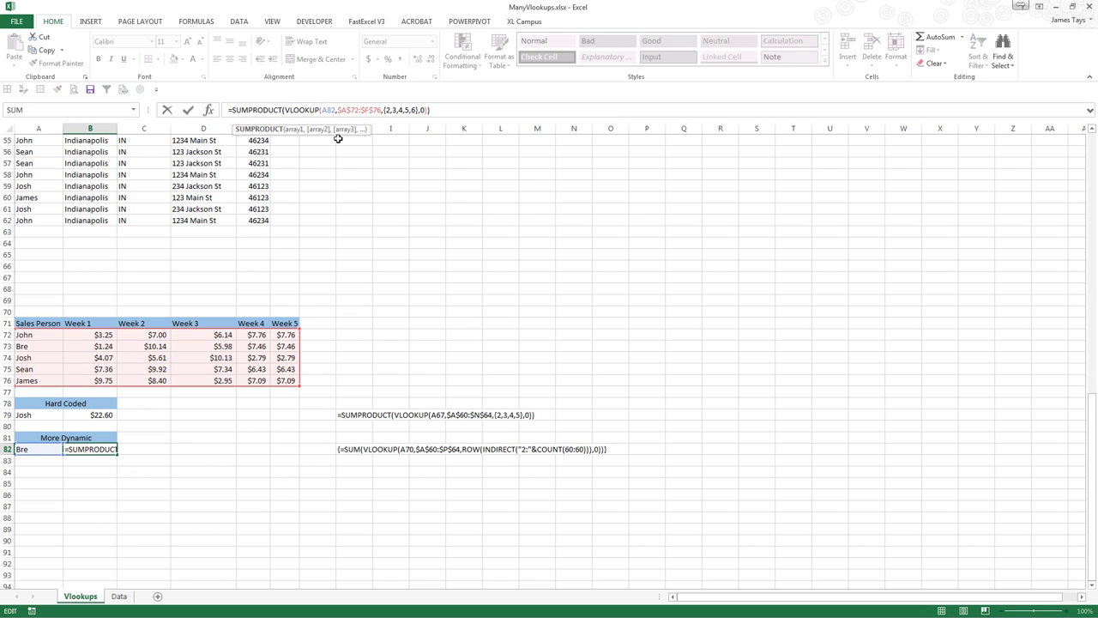
{"action": "key", "text": "BackSpace"}
{"action": "key", "text": "BackSpace"}
{"action": "key", "text": "BackSpace"}
{"action": "key", "text": "BackSpace"}
{"action": "key", "text": "BackSpace"}
{"action": "key", "text": "BackSpace"}
{"action": "key", "text": "BackSpace"}
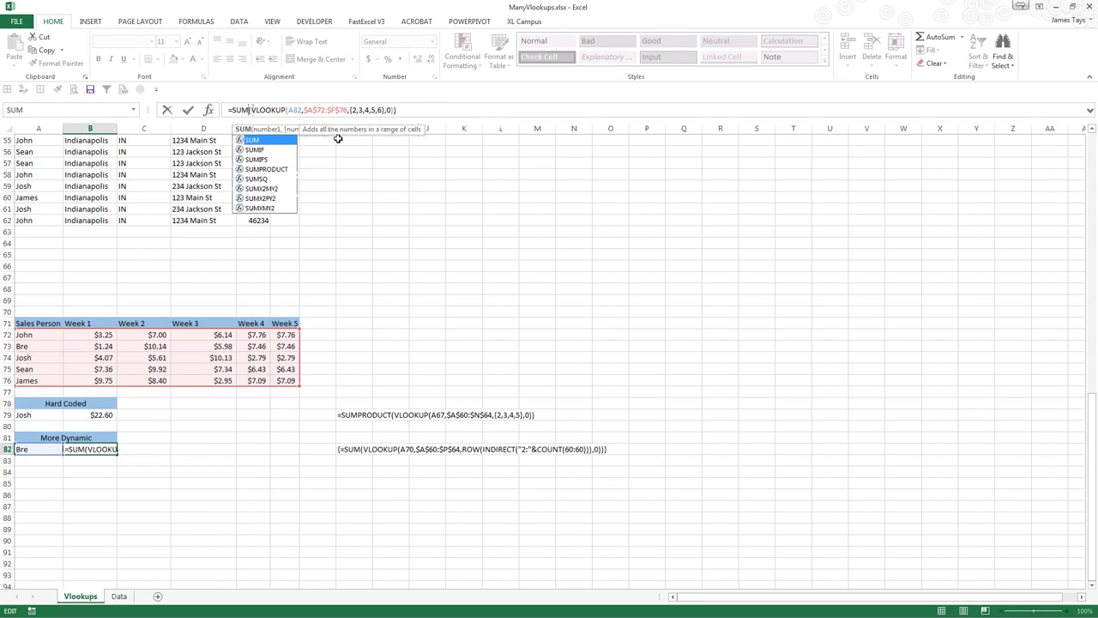
- Replace the hard-coded column index array {2,3,4,5,6} in the B82 formula with an opened ROW(INDEX( expression
{"action": "double_click", "coordinate": [380, 110]}
{"action": "left_click_drag", "start_coordinate": [381, 110], "coordinate": [349, 110]}
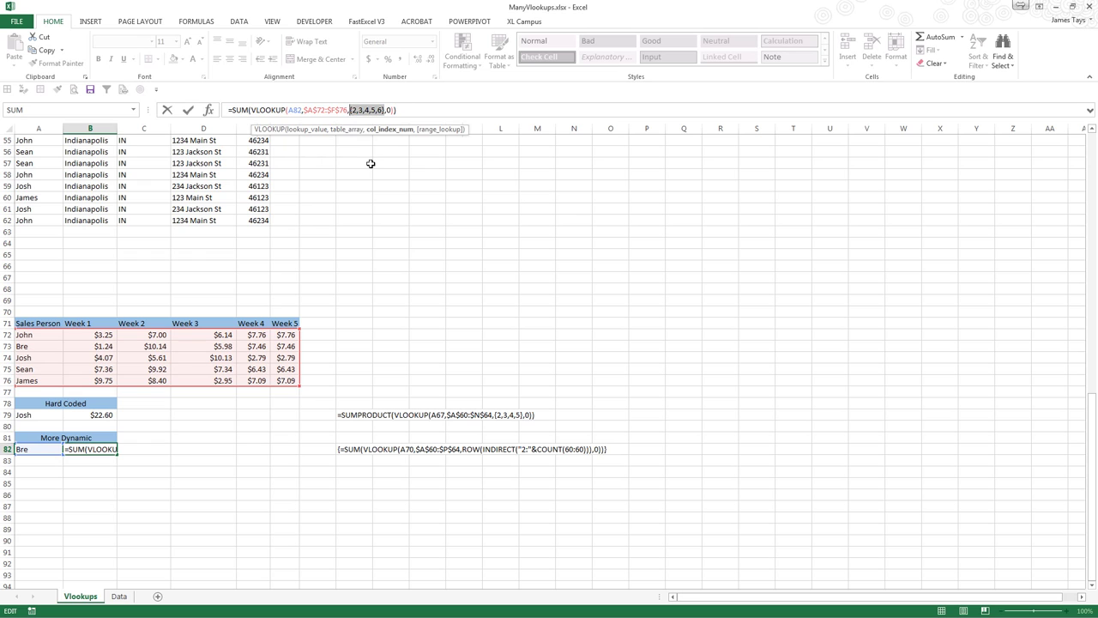
{"action": "key", "text": "BackSpace"}
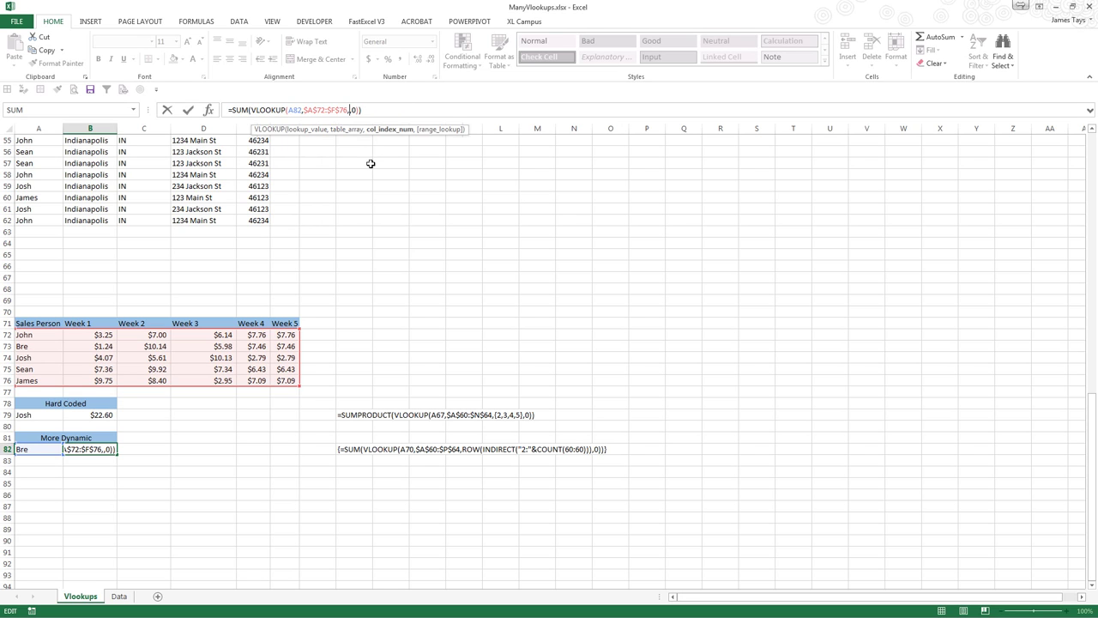
{"action": "type", "text": "ROW("}
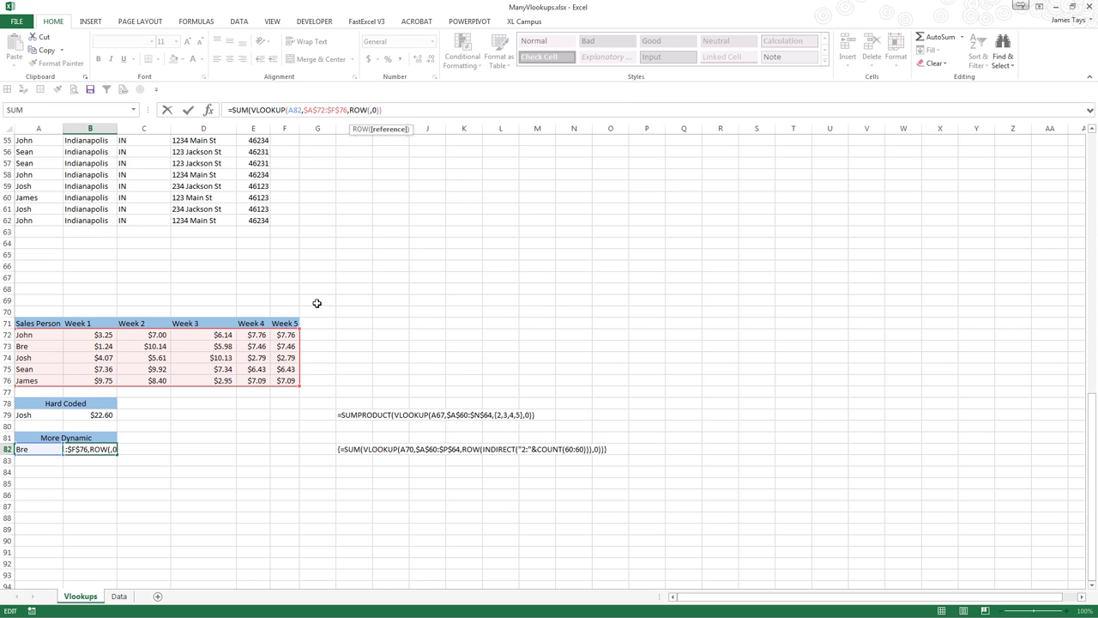
{"action": "type", "text": "In"}
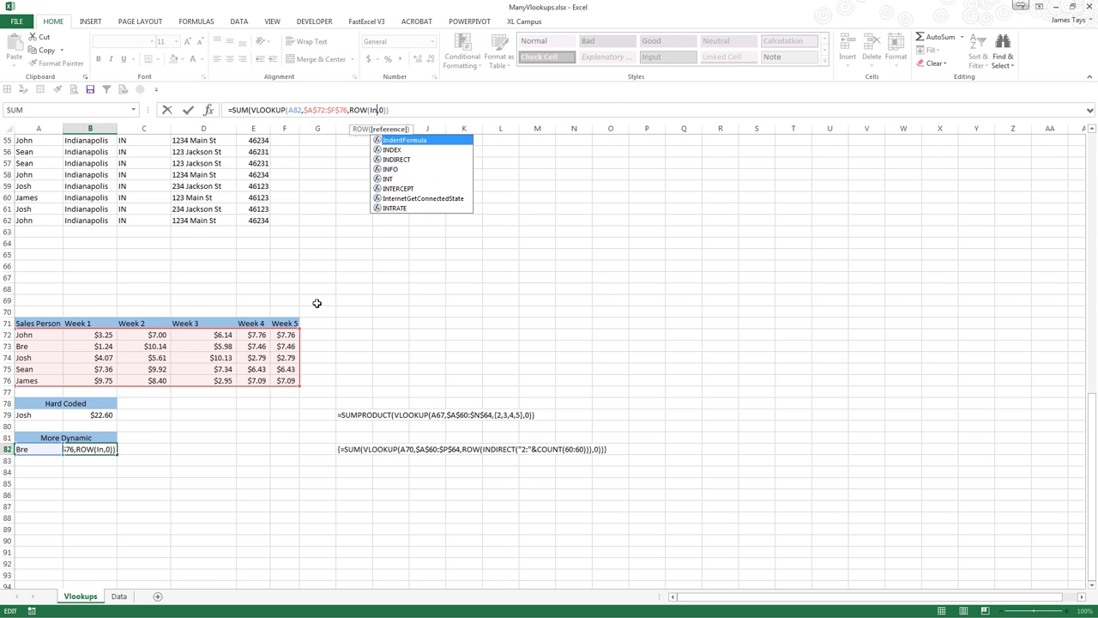
{"action": "key", "text": "Down"}
{"action": "key", "text": "Tab"}
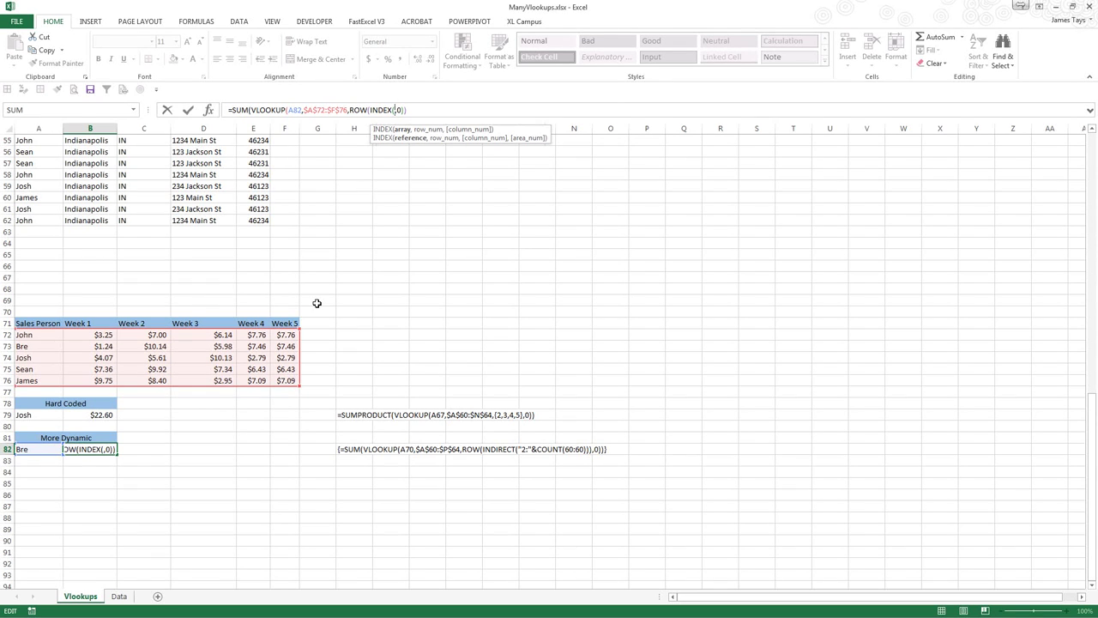
- Complete the nested column index expression in B82 with "2:"&COUNT(72:72) and its closing parentheses
{"action": "type", "text": "\"2:\"&"}
{"action": "type", "text": "COUNT("}
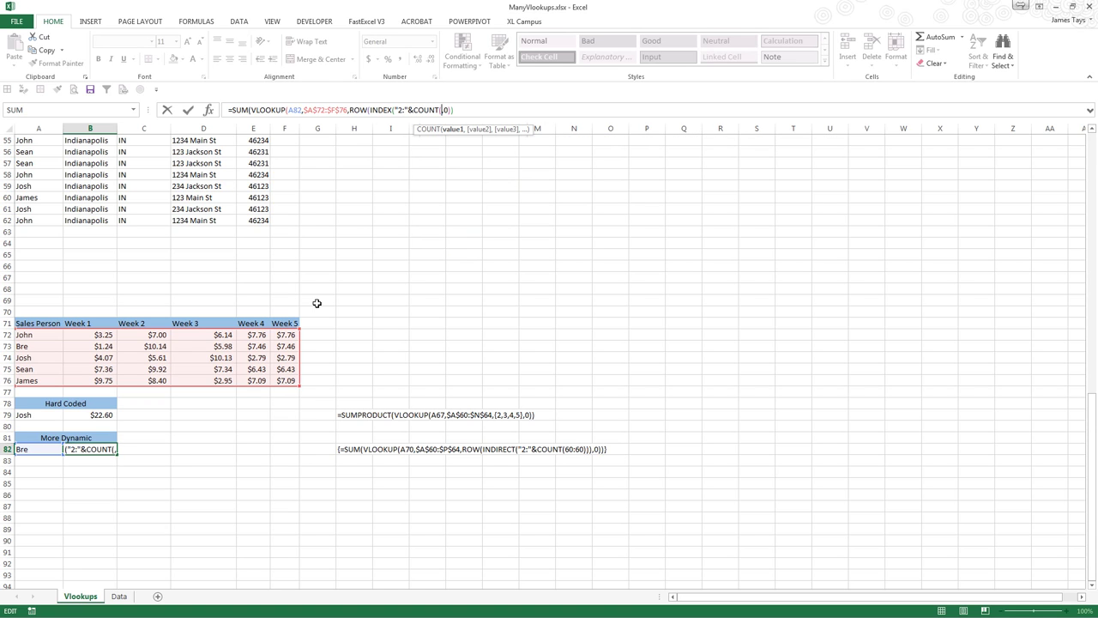
{"action": "left_click", "coordinate": [5, 335]}
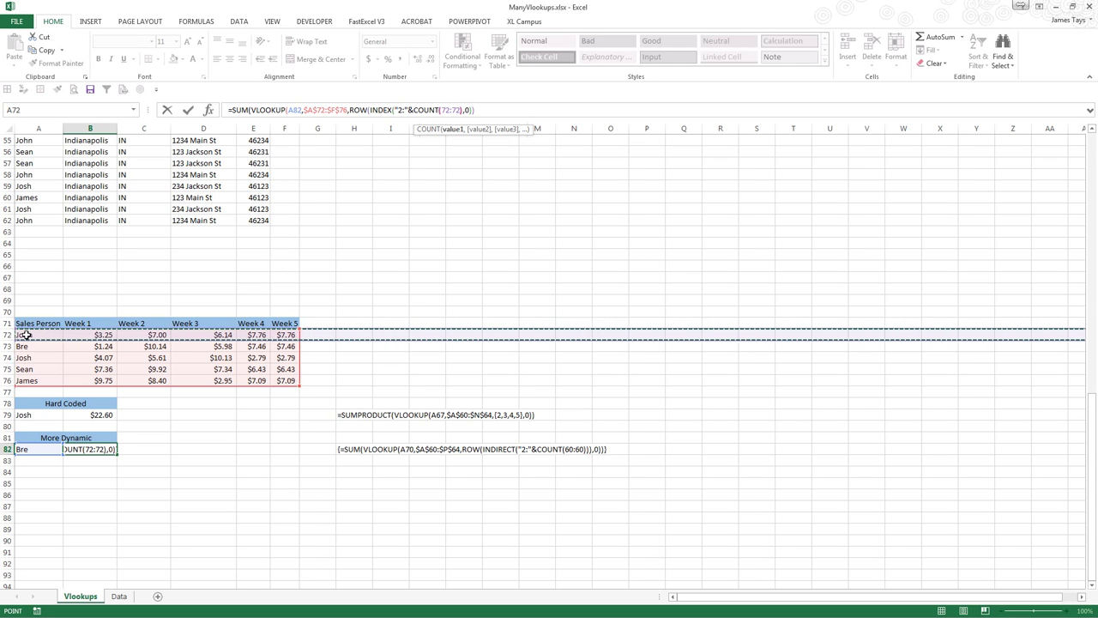
{"action": "type", "text": ")"}
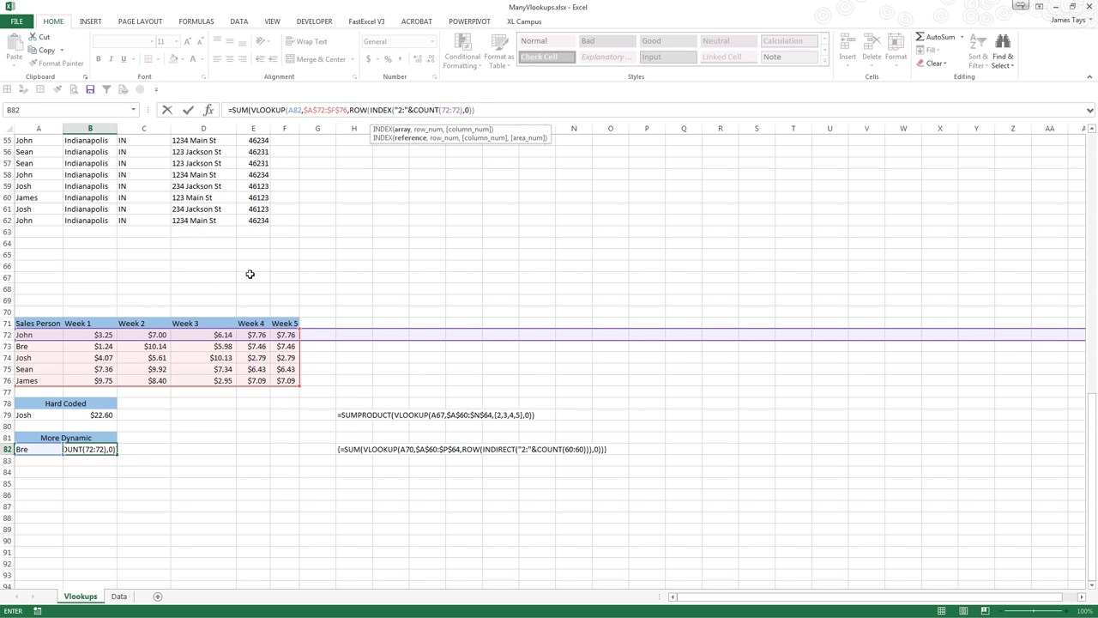
{"action": "type", "text": ")"}
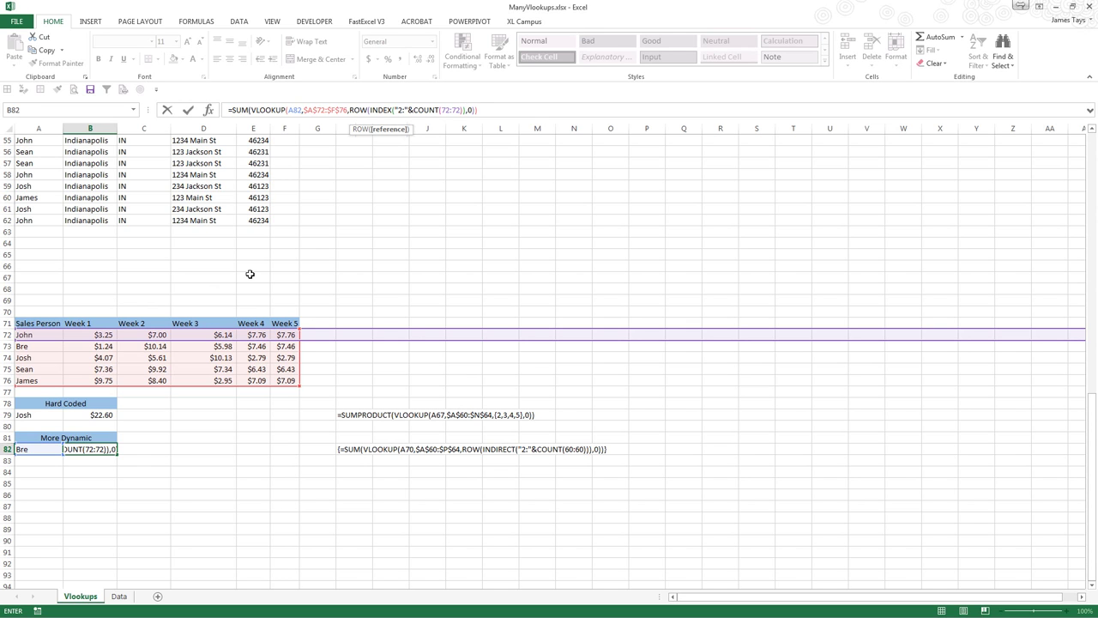
{"action": "type", "text": ")"}
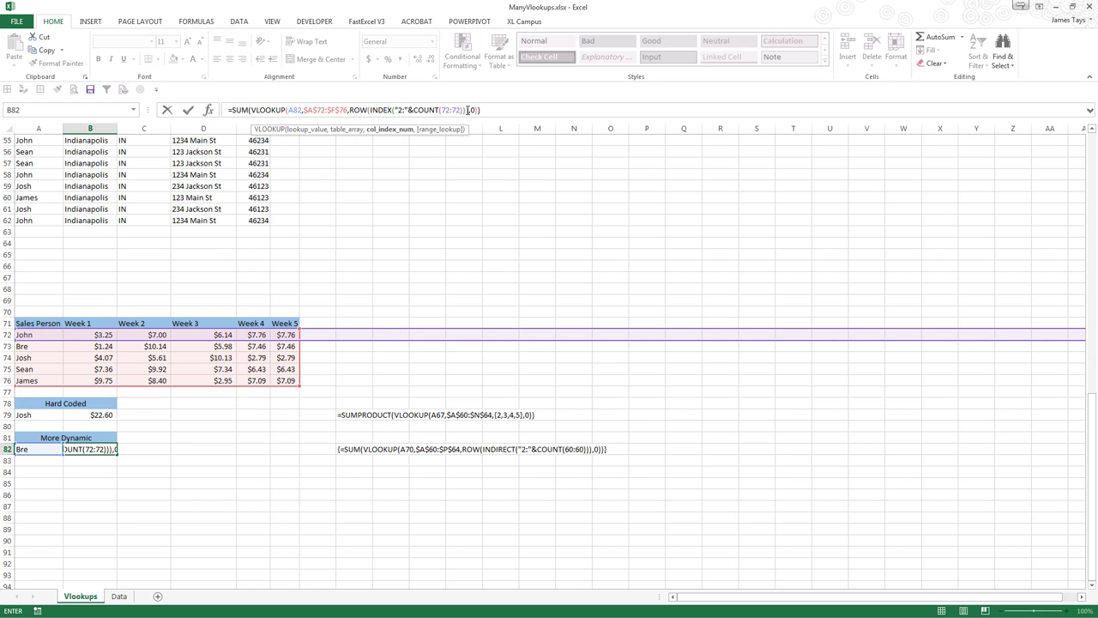
- Change the INDEX function inside ROW in the B82 formula to INDIRECT
{"action": "left_click_drag", "start_coordinate": [468, 110], "coordinate": [352, 112]}
{"action": "left_click", "coordinate": [387, 109]}
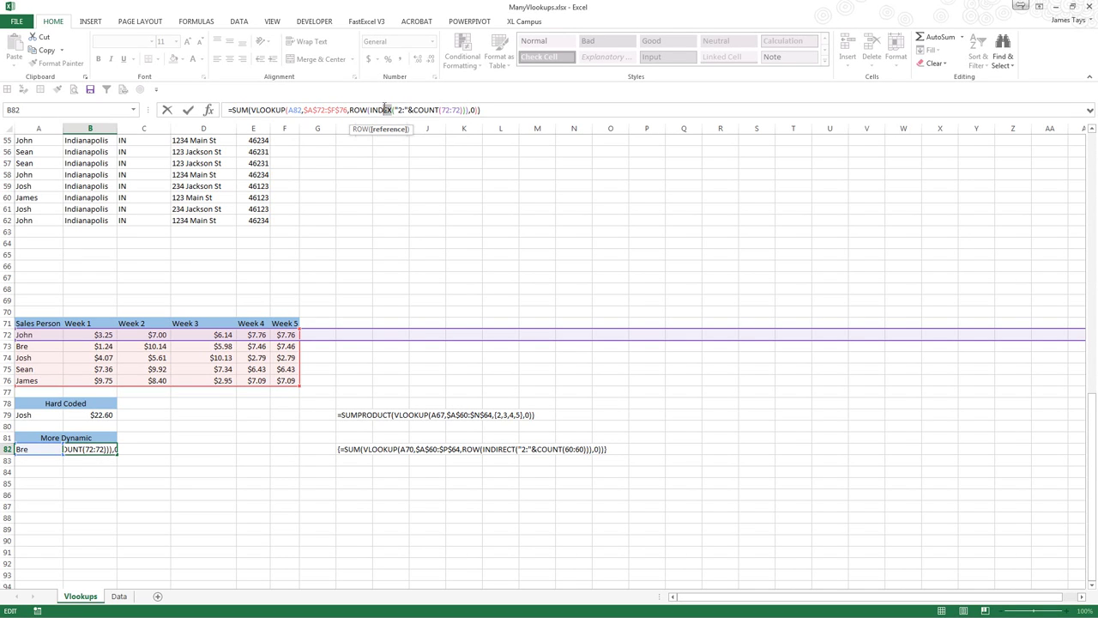
{"action": "type", "text": "IRECT"}
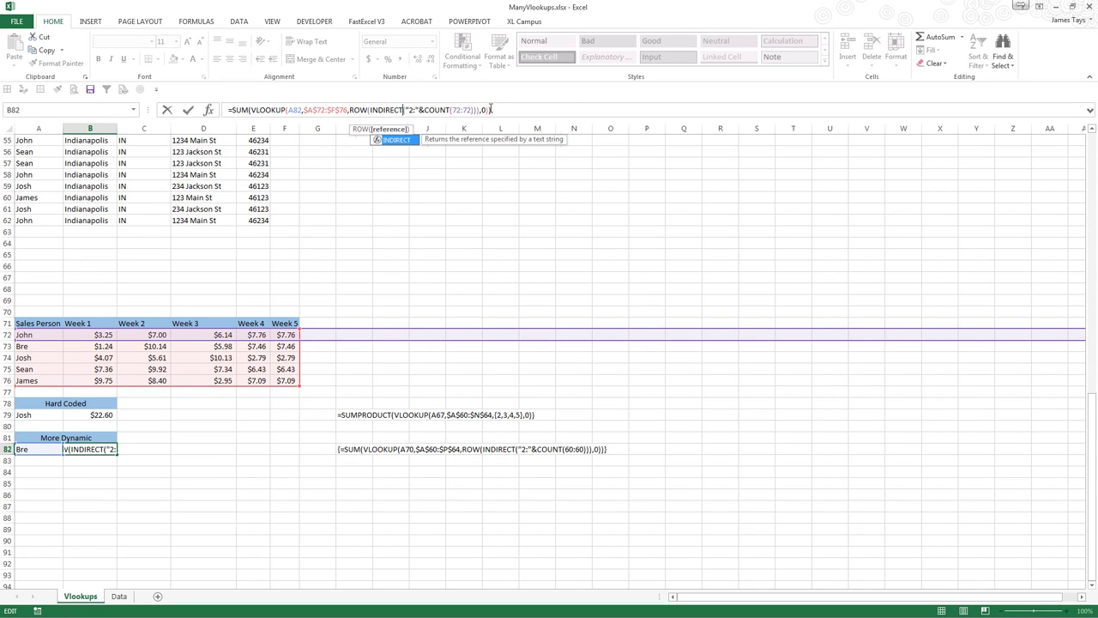
- Evaluate the ROW(INDIRECT("2:"&COUNT(72:72))) part in place, restore the expression, and enter B82 as an array formula
{"action": "left_click_drag", "start_coordinate": [480, 110], "coordinate": [351, 112]}
{"action": "key", "text": "ctrl+c"}
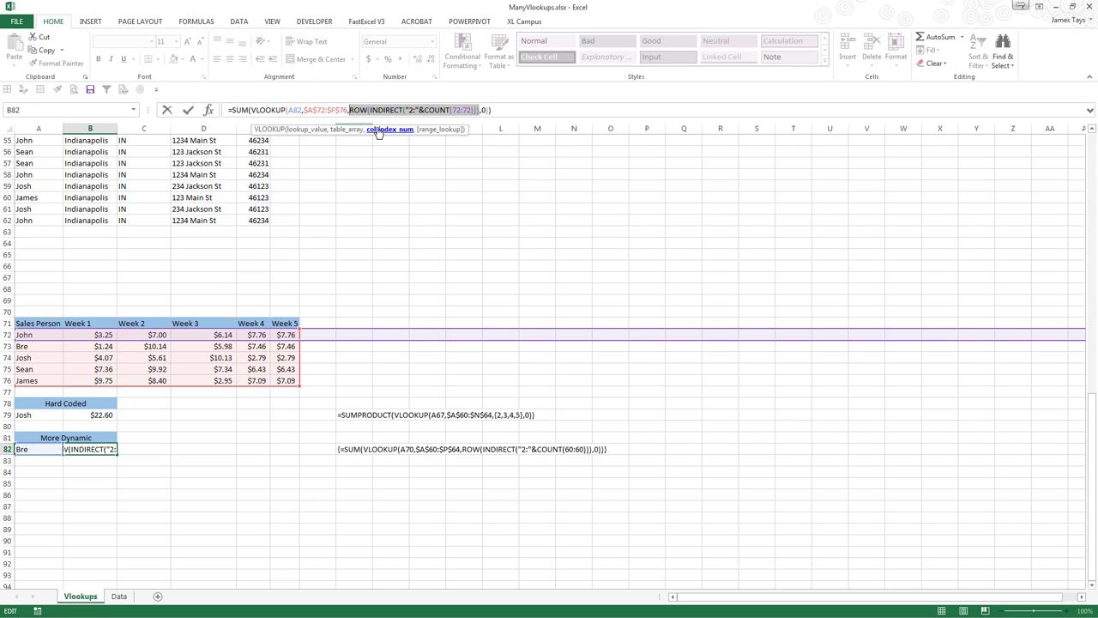
{"action": "key", "text": "F9"}
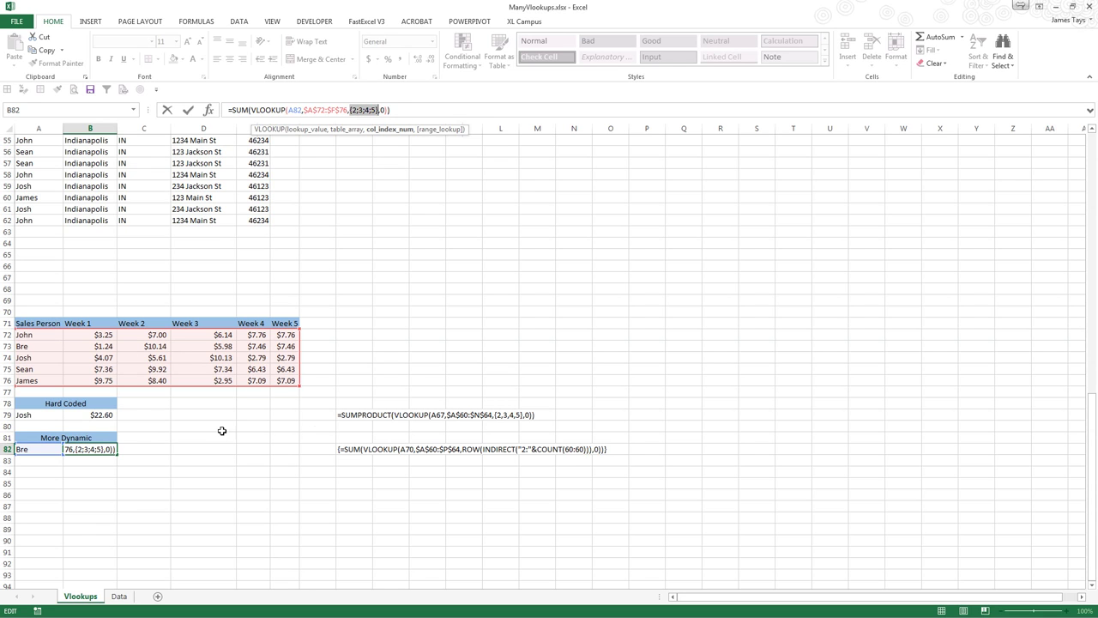
{"action": "key", "text": "ctrl+v"}
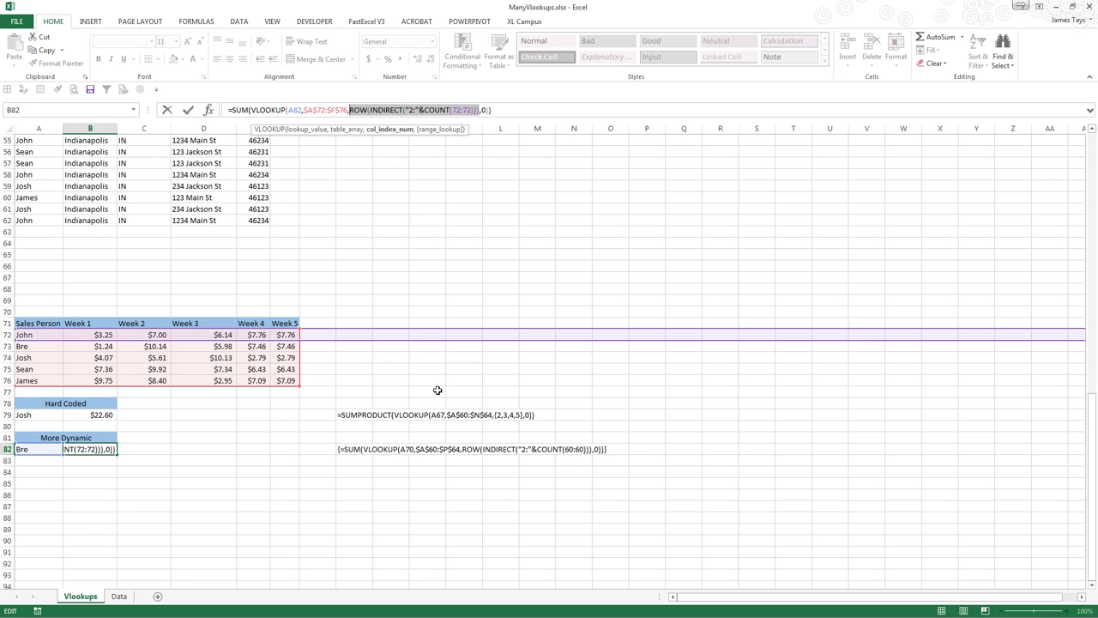
{"action": "key", "text": "ctrl+shift+Return"}
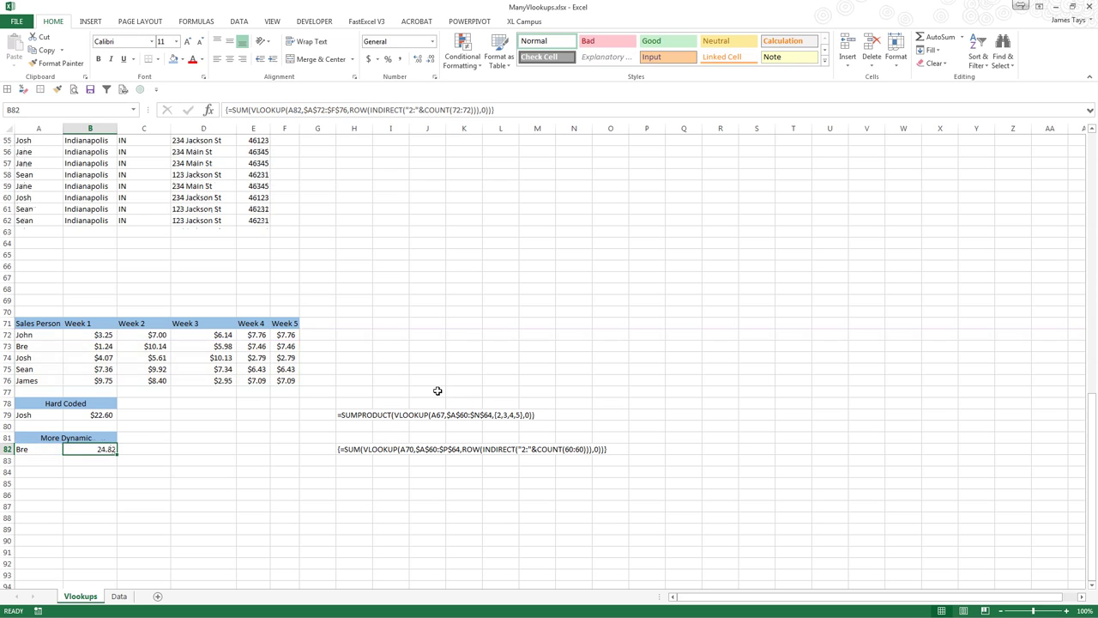
- Extend the week headers in row 71 from F71 through H71 to add Week 6 and Week 7
{"action": "left_click", "coordinate": [290, 325]}
{"action": "left_click_drag", "start_coordinate": [300, 330], "coordinate": [371, 326]}
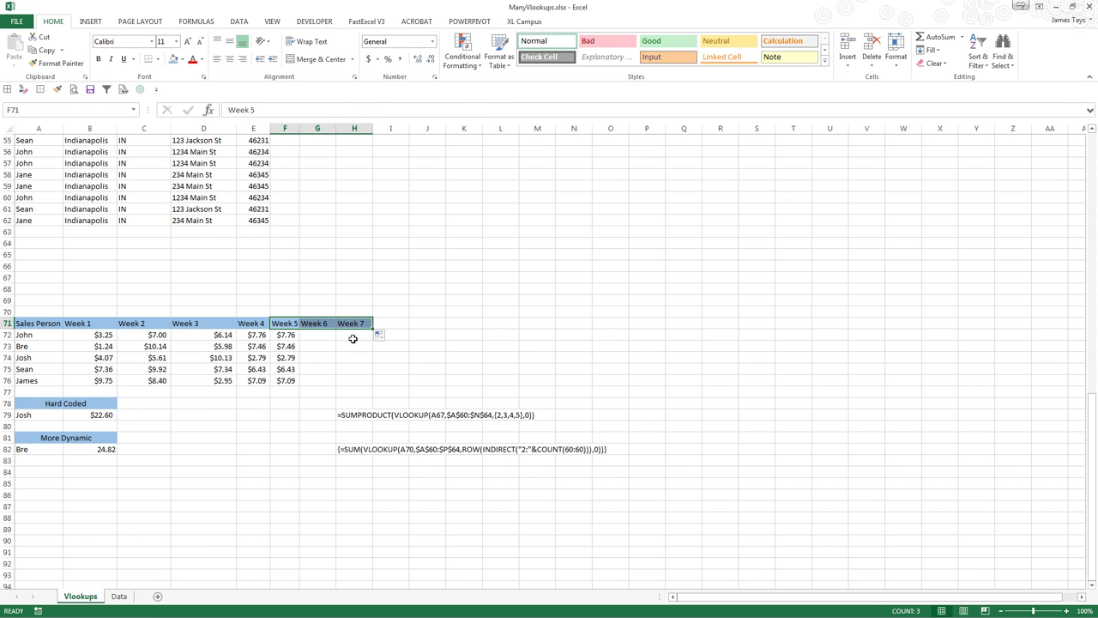
- Widen the VLOOKUP table range in B82 to $A$72:$Z$76 and re-enter it as an array formula
{"action": "left_click", "coordinate": [96, 449]}
{"action": "left_click", "coordinate": [338, 110]}
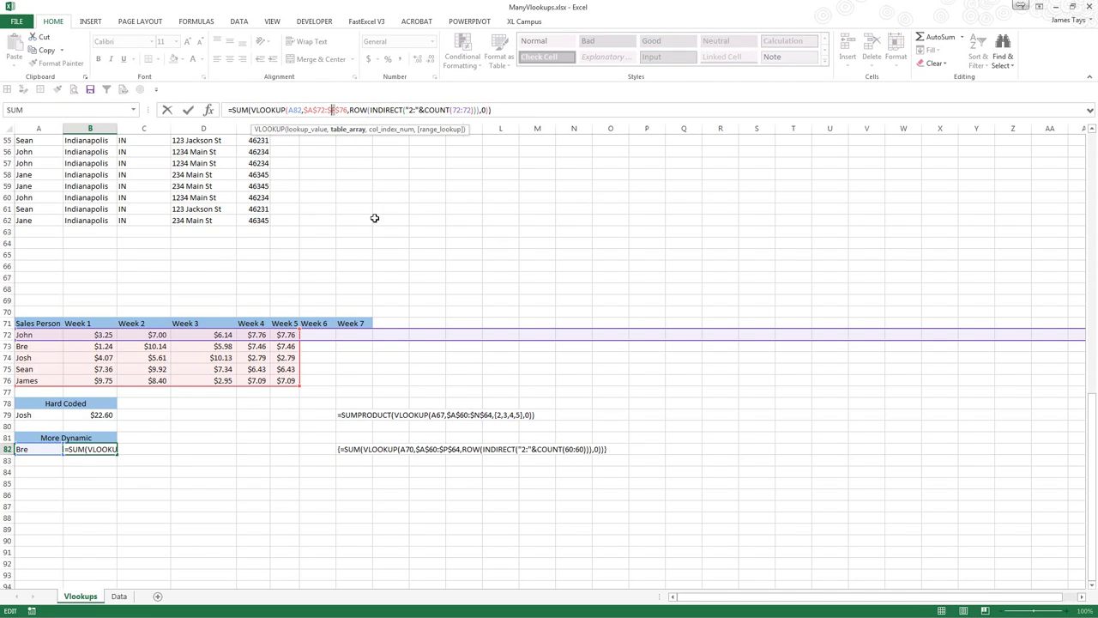
{"action": "type", "text": "Z"}
{"action": "key", "text": "ctrl+Return"}
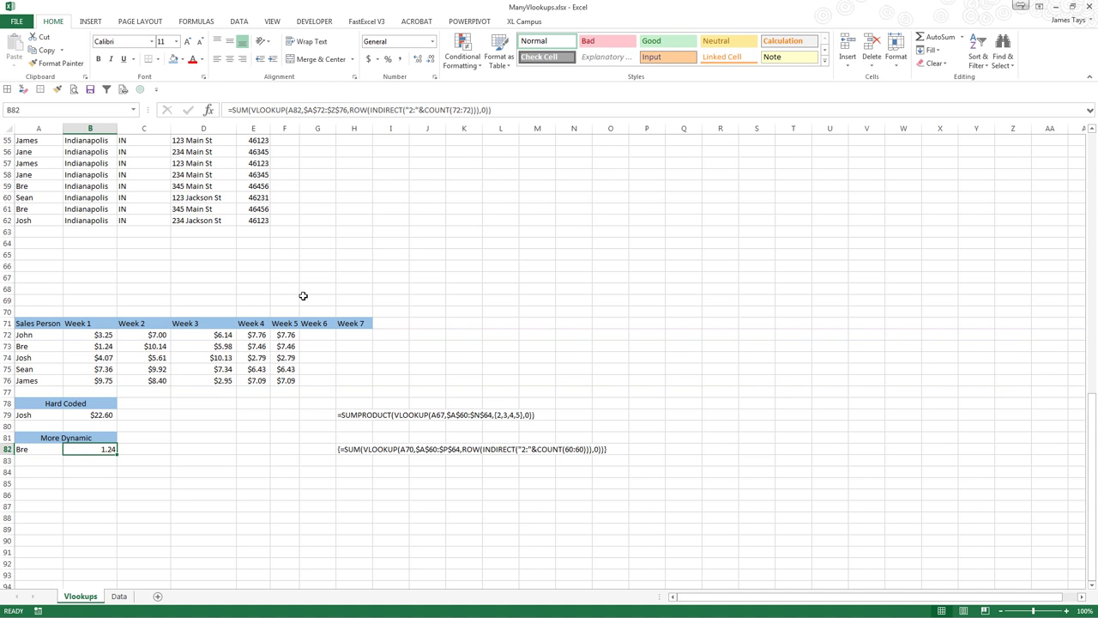
{"action": "key", "text": "F2"}
{"action": "key", "text": "ctrl+shift+Return"}
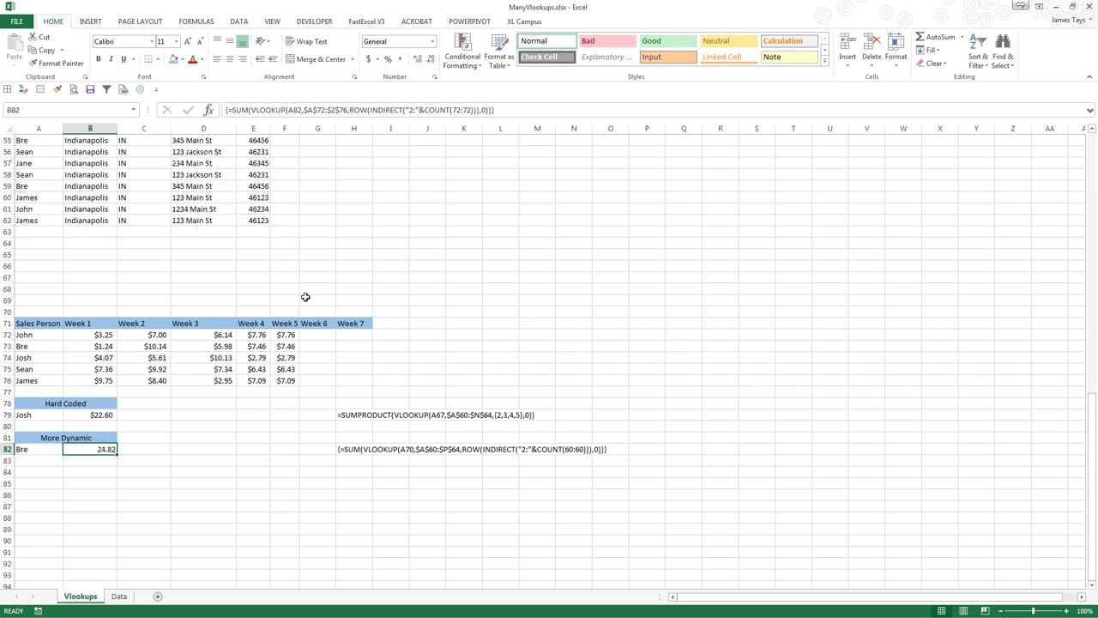
- Copy the Week 5 amounts in F72:F76 into the Week 6 and Week 7 columns
{"action": "left_click_drag", "start_coordinate": [281, 334], "coordinate": [285, 383]}
{"action": "left_click_drag", "start_coordinate": [285, 334], "coordinate": [287, 377]}
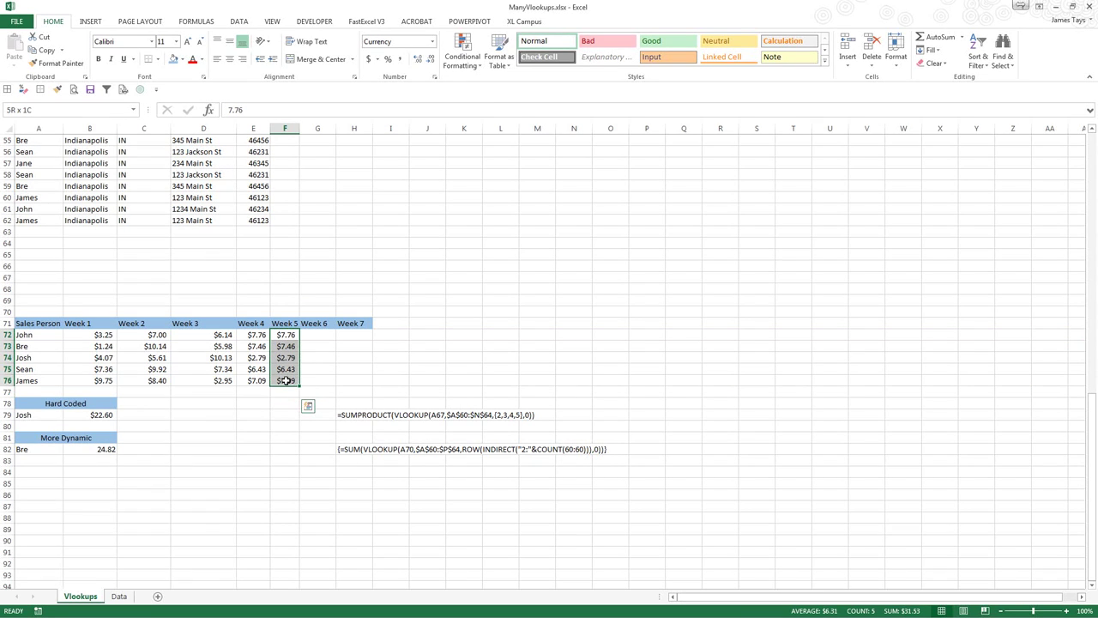
{"action": "key", "text": "ctrl+c"}
{"action": "left_click_drag", "start_coordinate": [316, 336], "coordinate": [353, 375]}
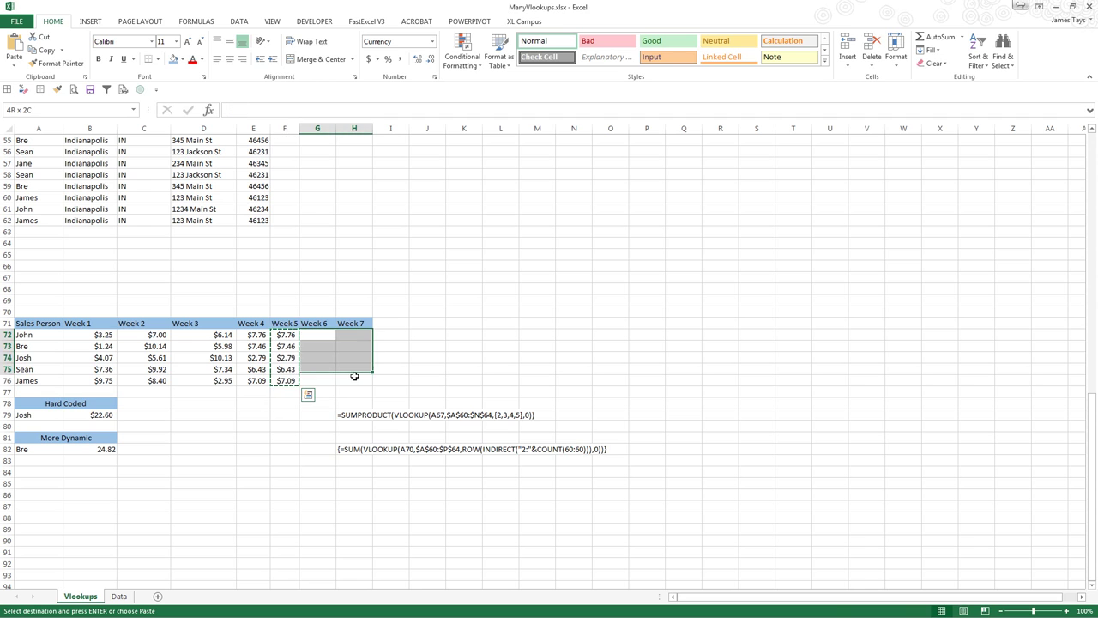
{"action": "key", "text": "ctrl+v"}
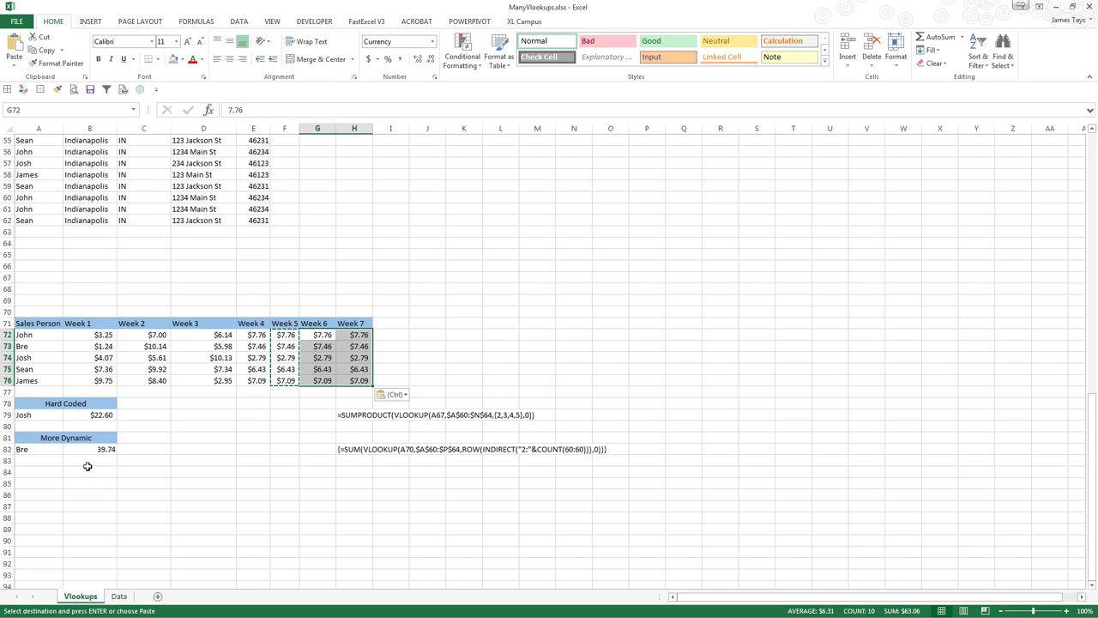
- Test the B82 total by selecting different sales people in A82, ending with the one from A76, and clear the copy marquee
{"action": "left_click", "coordinate": [34, 449]}
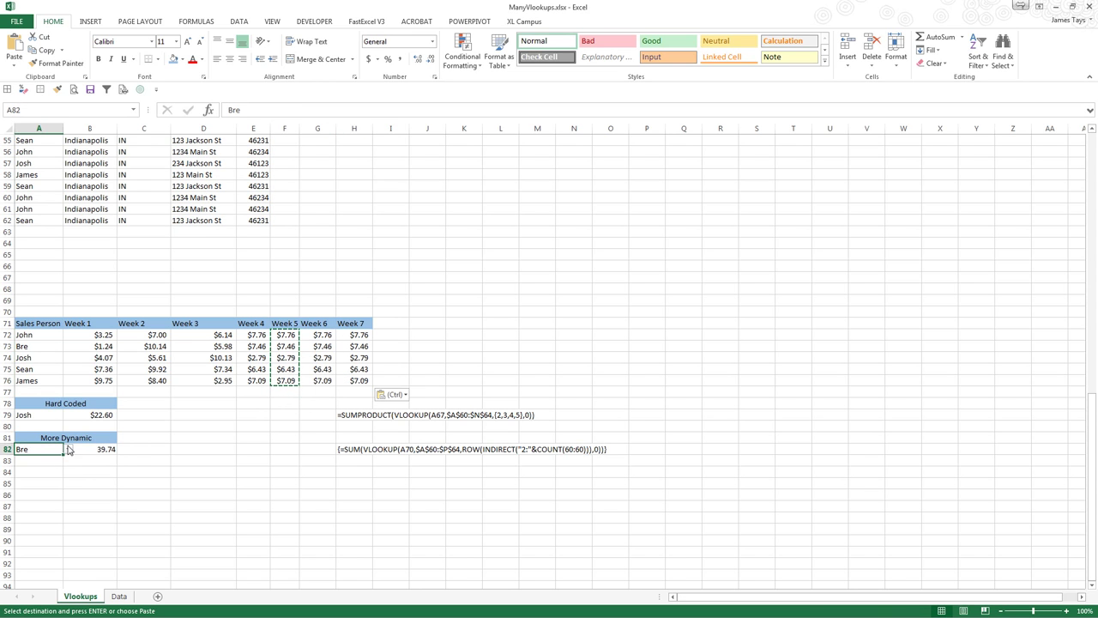
{"action": "left_click", "coordinate": [67, 449]}
{"action": "left_click", "coordinate": [47, 475]}
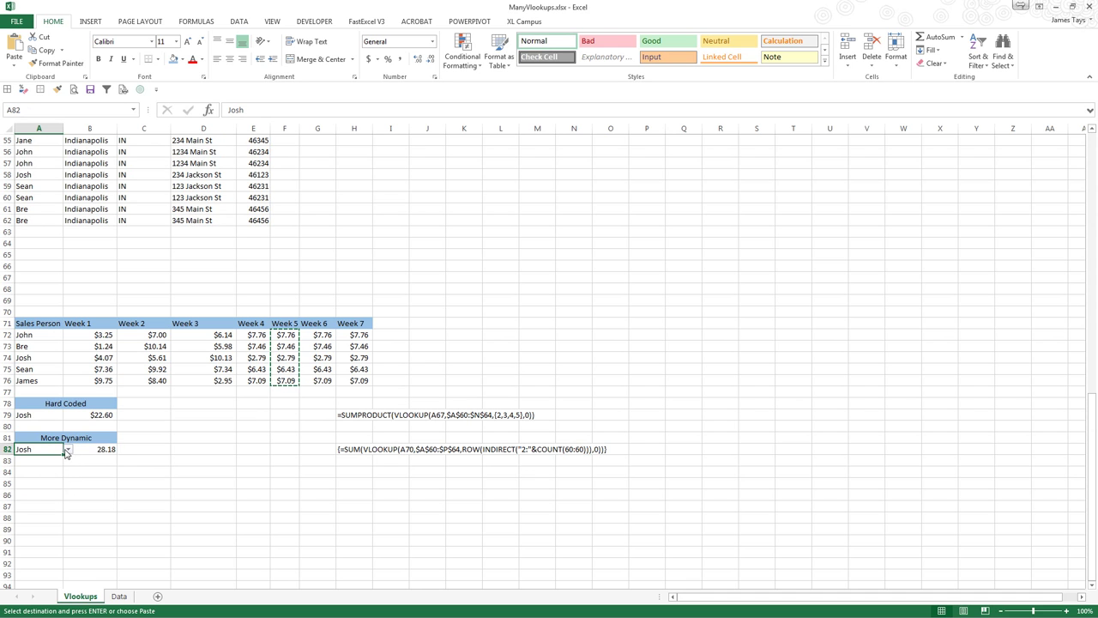
{"action": "left_click", "coordinate": [68, 449]}
{"action": "left_click", "coordinate": [30, 459]}
{"action": "left_click", "coordinate": [68, 449]}
{"action": "left_click", "coordinate": [47, 489]}
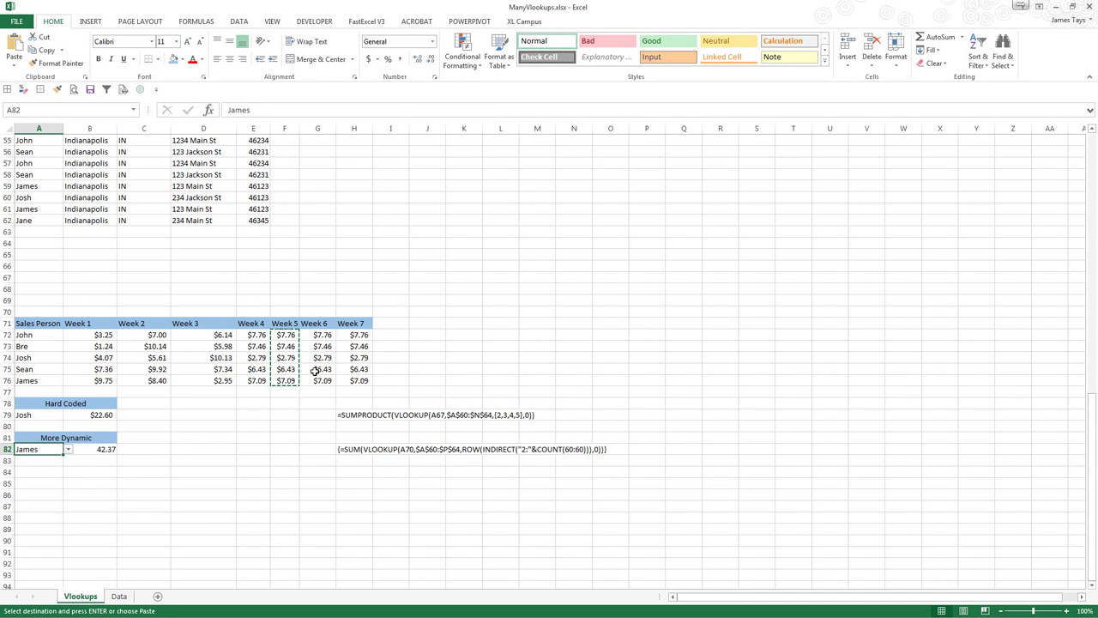
{"action": "key", "text": "Escape"}
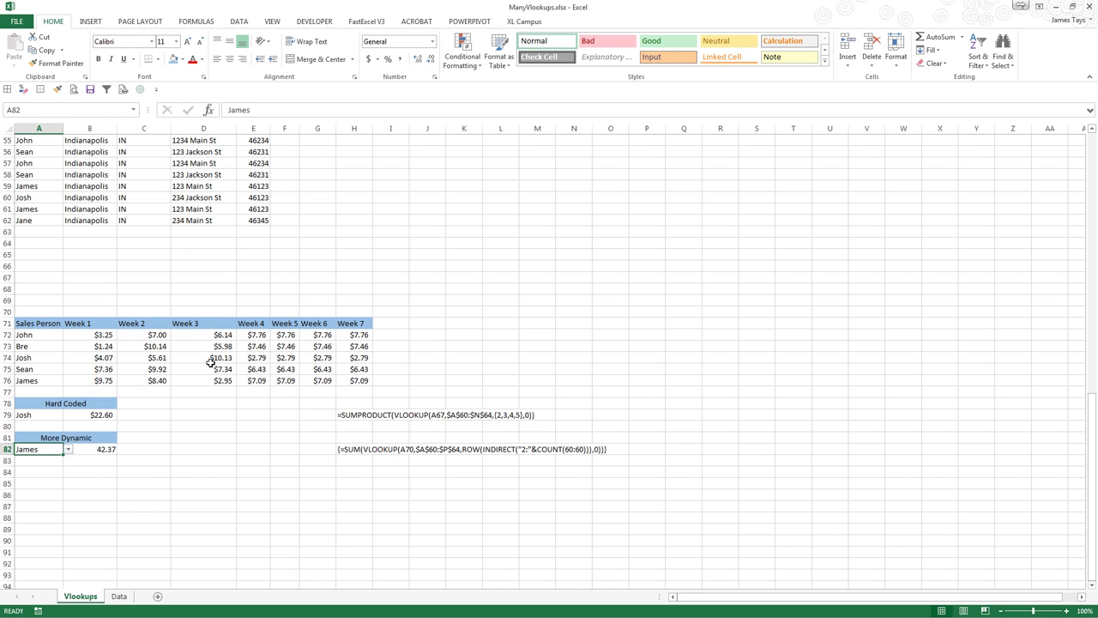